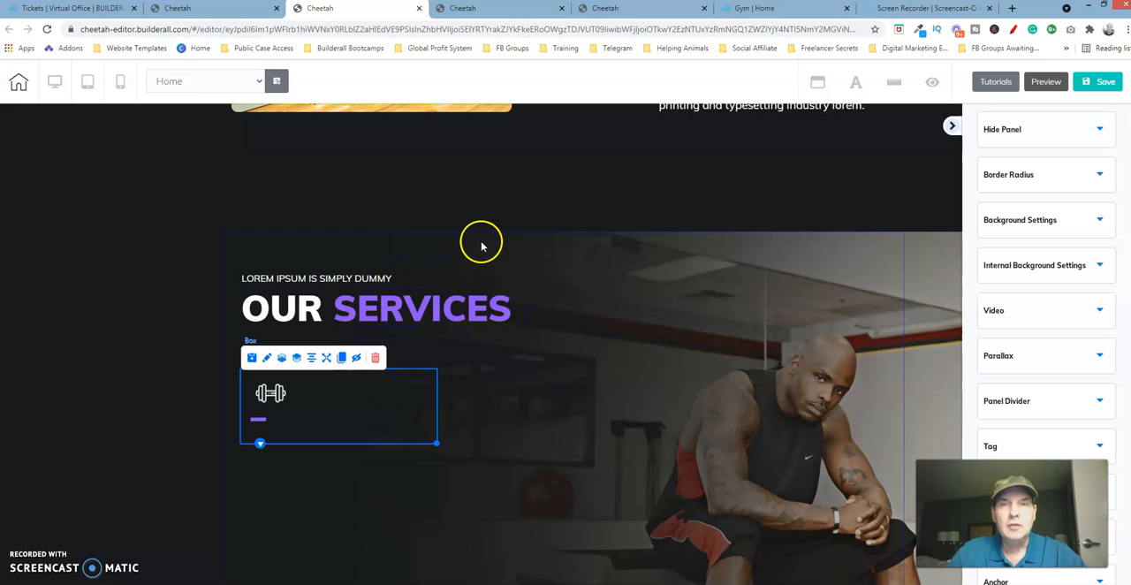
Copy the "Bodybuilding" title text of the first service from the finished page in the other Cheetah tab.
{"action": "left_click", "coordinate": [666, 17]}
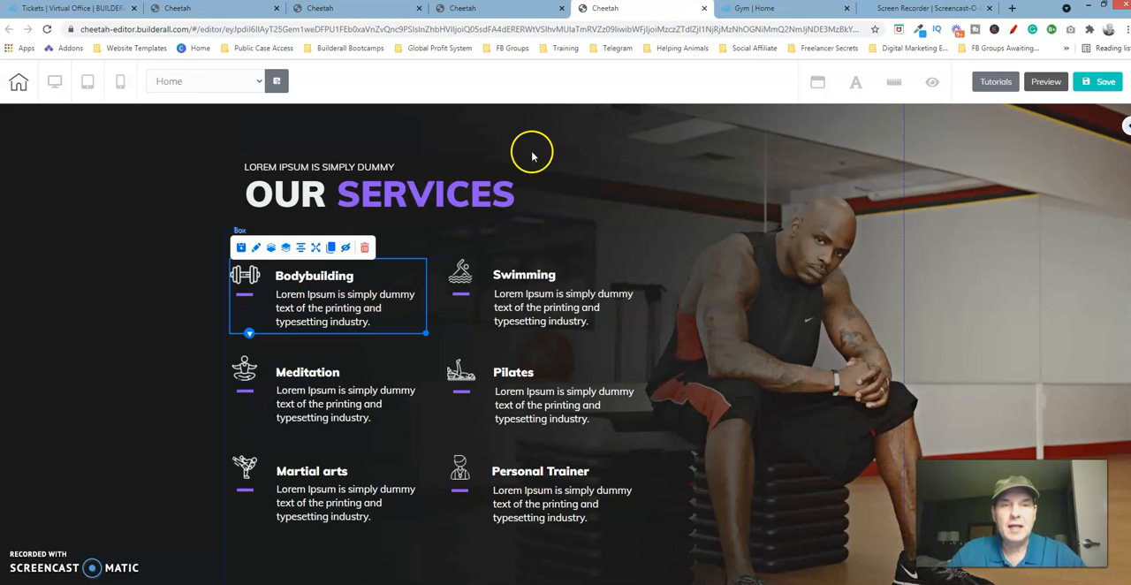
{"action": "left_click", "coordinate": [340, 279]}
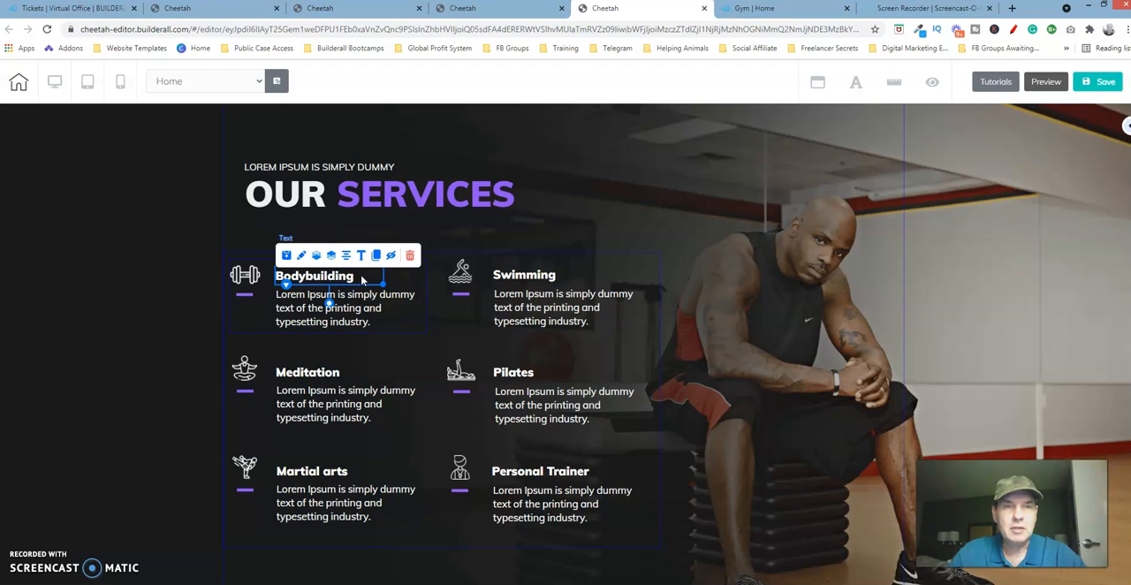
{"action": "double_click", "coordinate": [363, 276]}
{"action": "left_click_drag", "start_coordinate": [363, 276], "coordinate": [308, 278]}
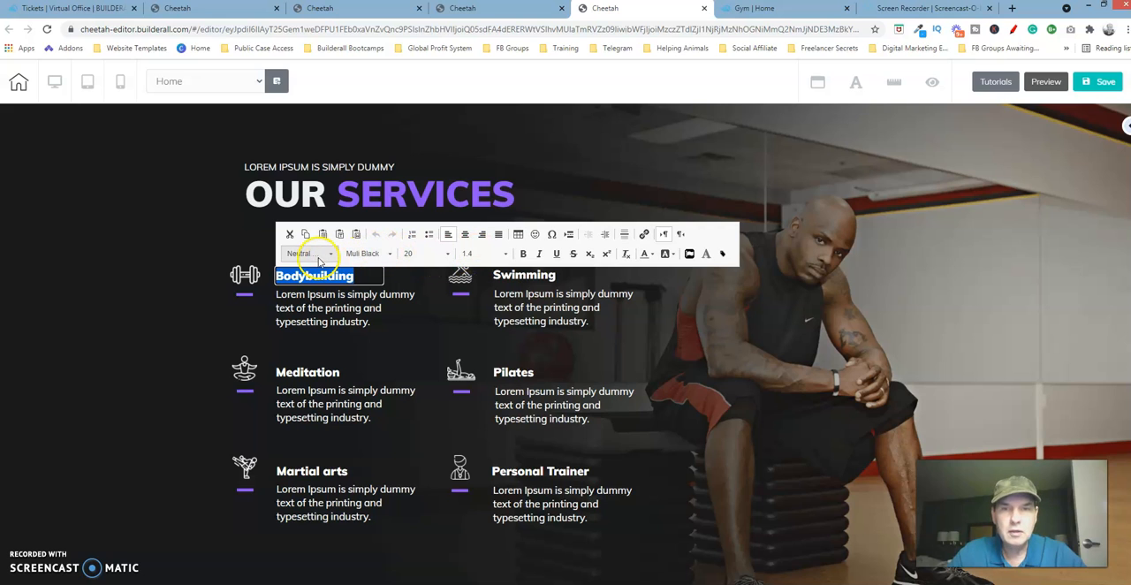
Return to the page being built and add a Title H2 text element to the Our Services panel.
{"action": "left_click", "coordinate": [358, 9]}
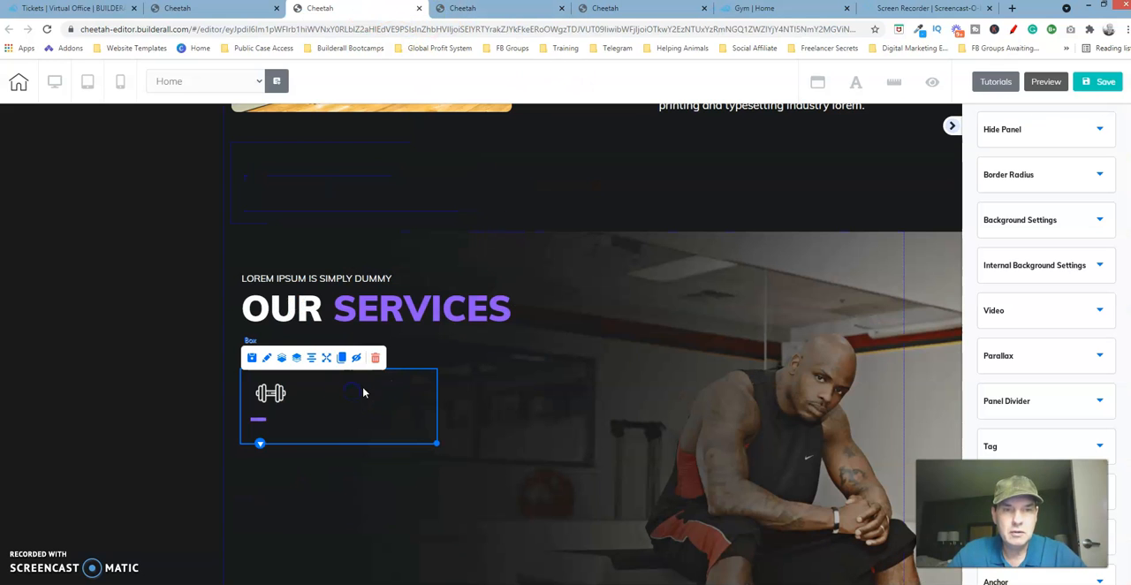
{"action": "left_click", "coordinate": [556, 346]}
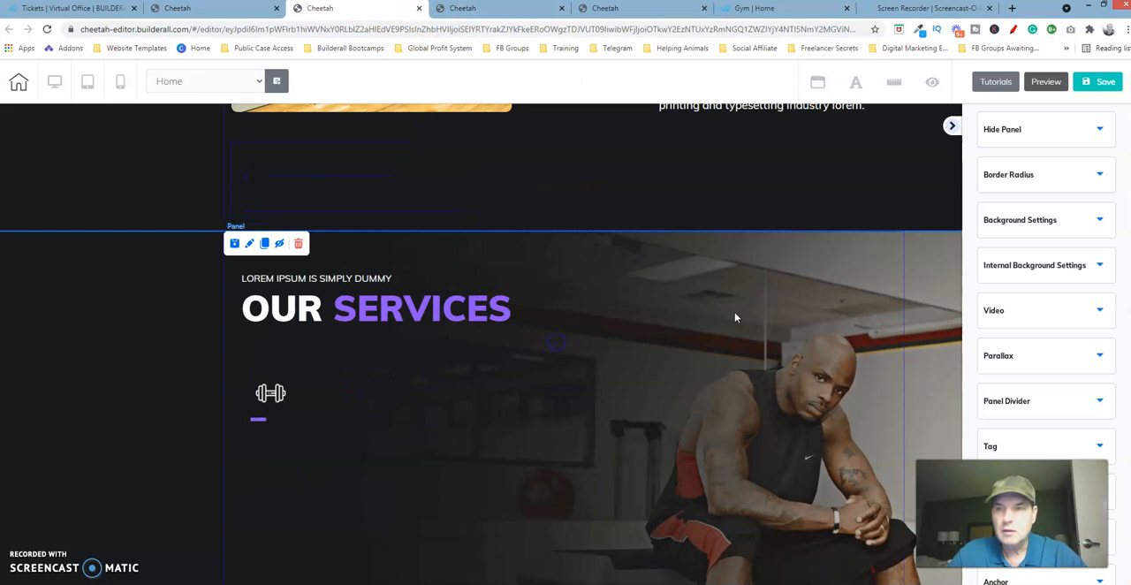
{"action": "left_click", "coordinate": [952, 128]}
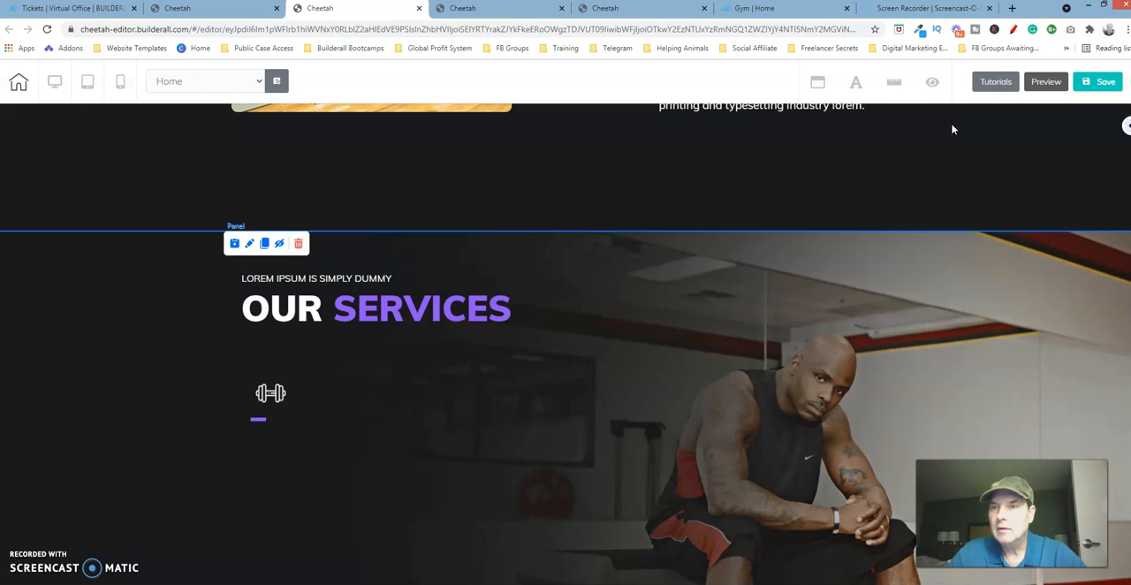
{"action": "left_click", "coordinate": [1127, 126]}
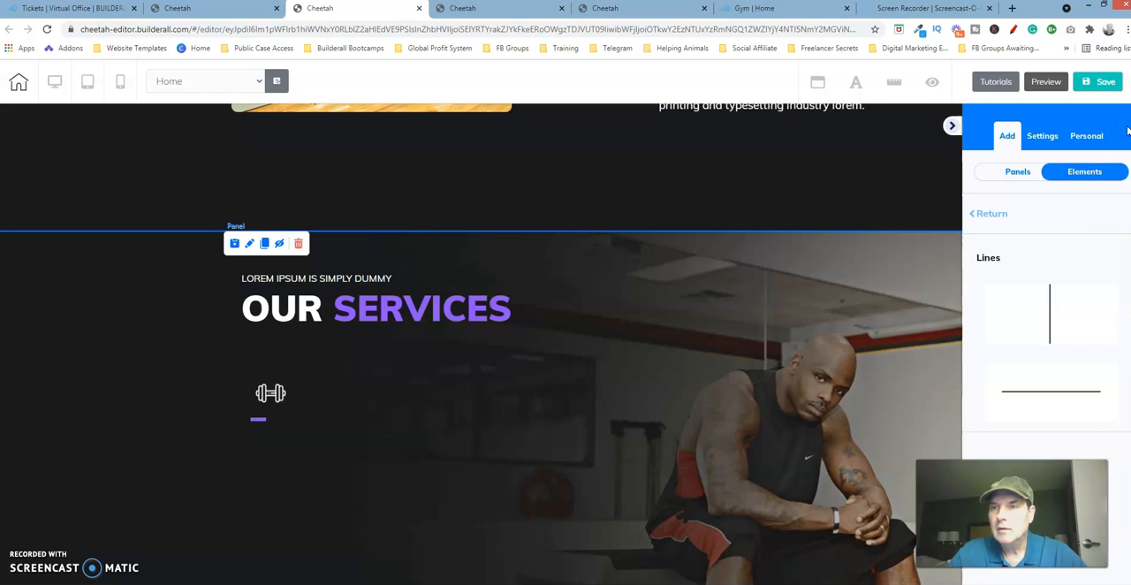
{"action": "left_click", "coordinate": [993, 219]}
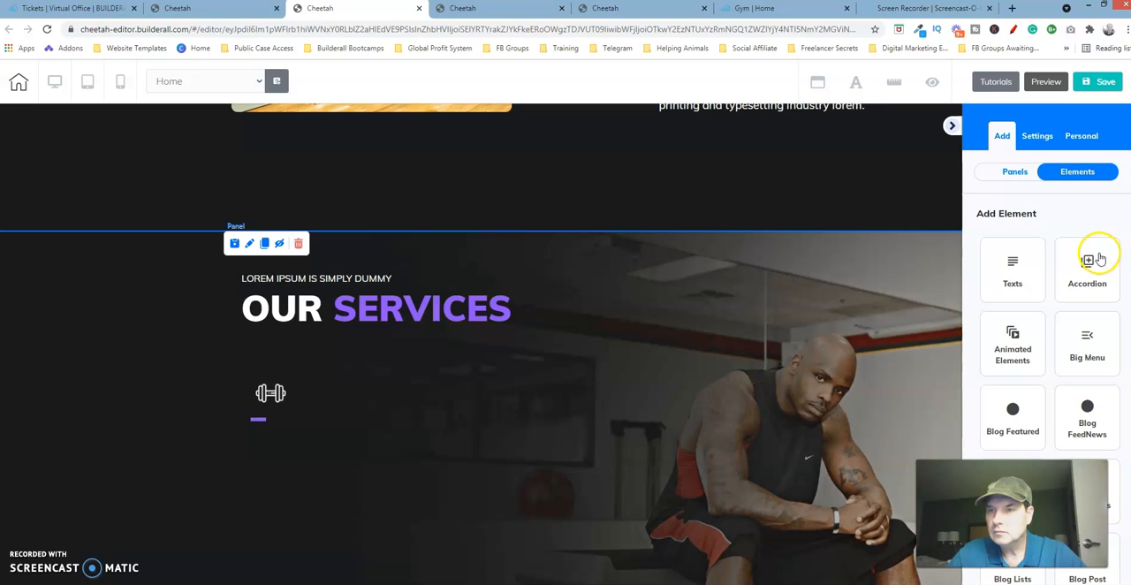
{"action": "left_click", "coordinate": [1021, 288]}
{"action": "left_click_drag", "start_coordinate": [1027, 370], "coordinate": [403, 412]}
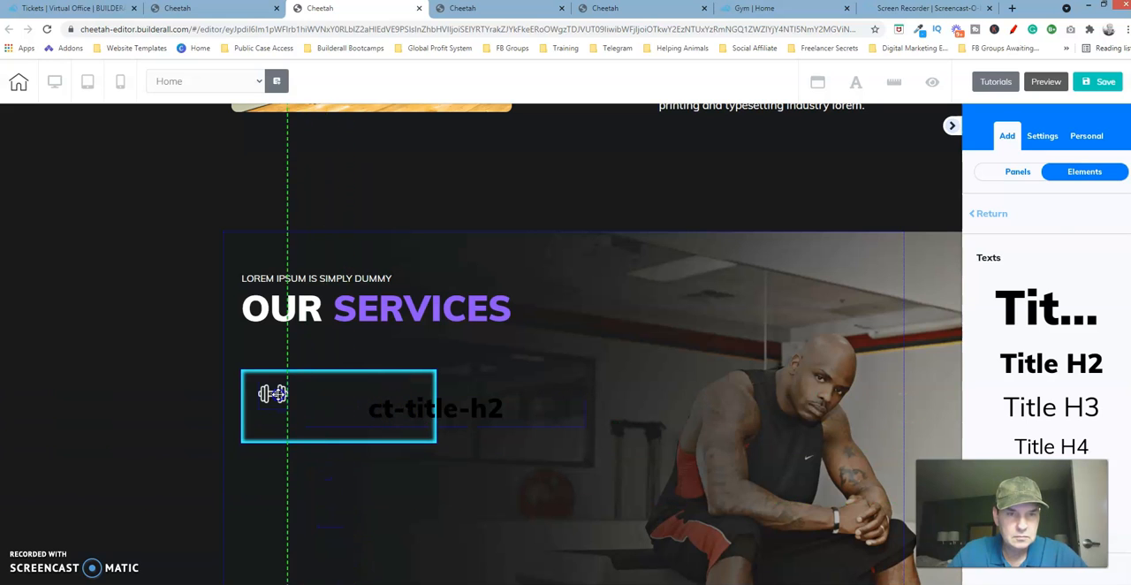
Align the purple line centrally under the dumbbell icon and move the H2 title into the service box.
{"action": "left_click", "coordinate": [271, 393]}
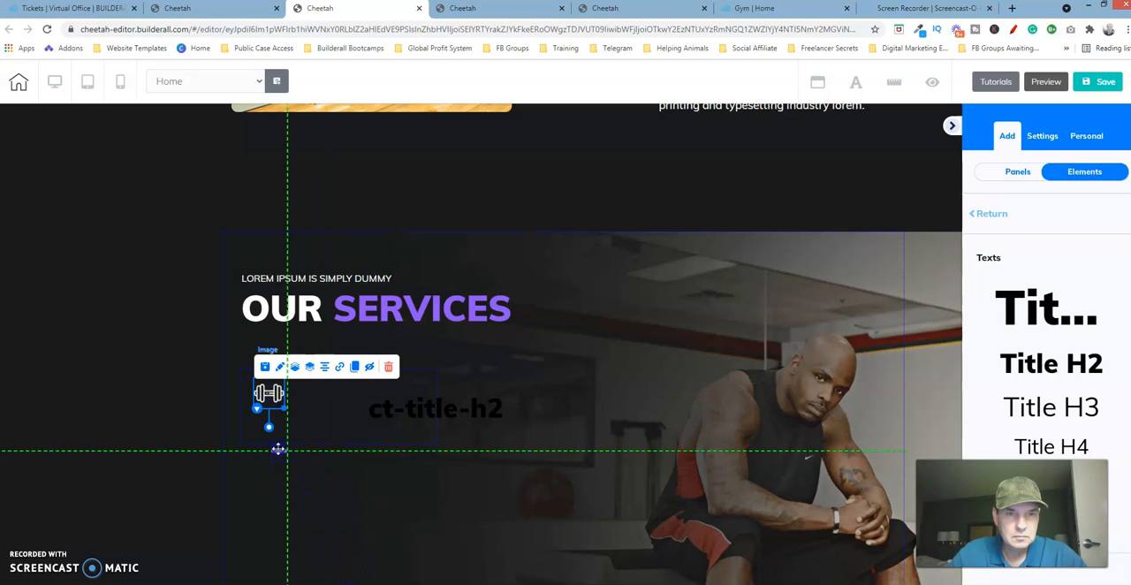
{"action": "left_click", "coordinate": [269, 421]}
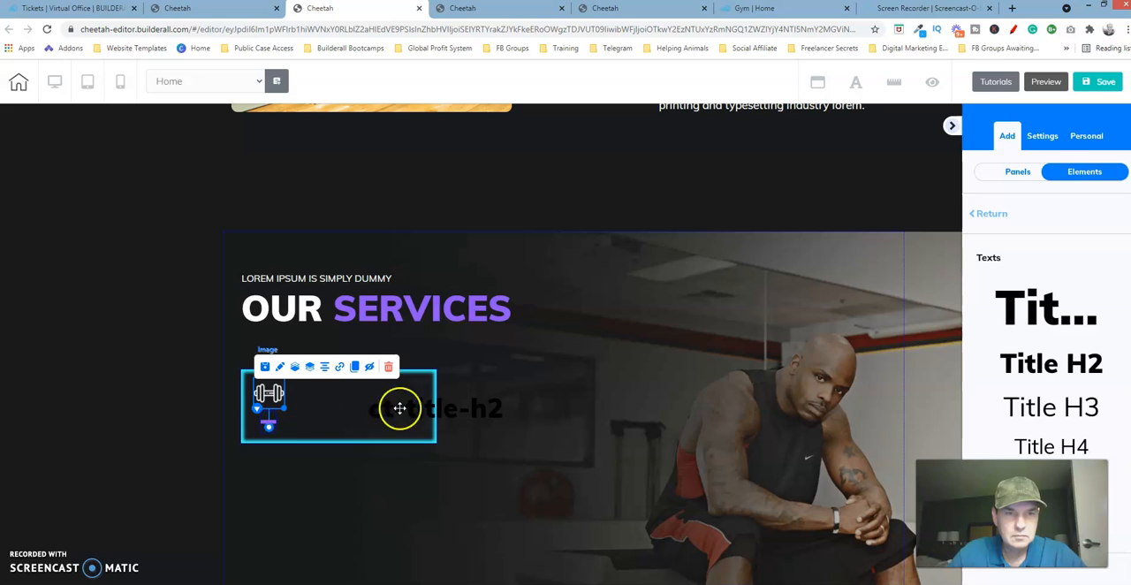
{"action": "mouse_move", "coordinate": [422, 415]}
{"action": "left_mouse_down"}
{"action": "mouse_move", "coordinate": [374, 404]}
{"action": "mouse_move", "coordinate": [412, 405]}
{"action": "left_mouse_up"}
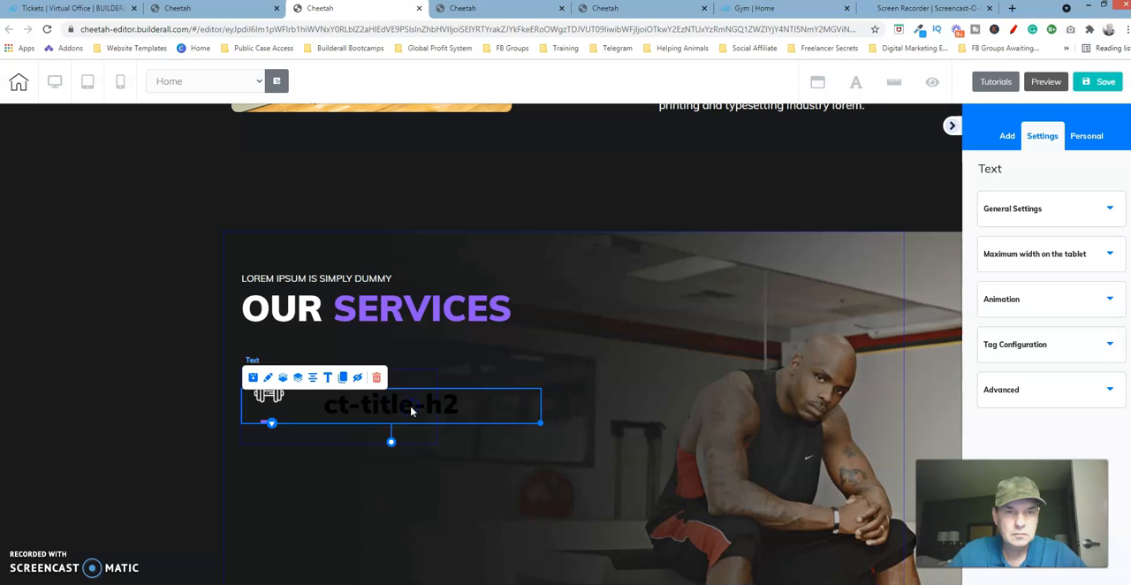
Replace the placeholder text of the H2 title with the copied word "Bodybuilding".
{"action": "double_click", "coordinate": [463, 412]}
{"action": "left_click_drag", "start_coordinate": [462, 412], "coordinate": [327, 403]}
{"action": "type", "text": "Bodybuilding"}
{"action": "left_click", "coordinate": [351, 392]}
Change the paragraph format of the "Bodybuilding" title from Heading 2 to a Neutral format.
{"action": "left_click_drag", "start_coordinate": [479, 404], "coordinate": [286, 400]}
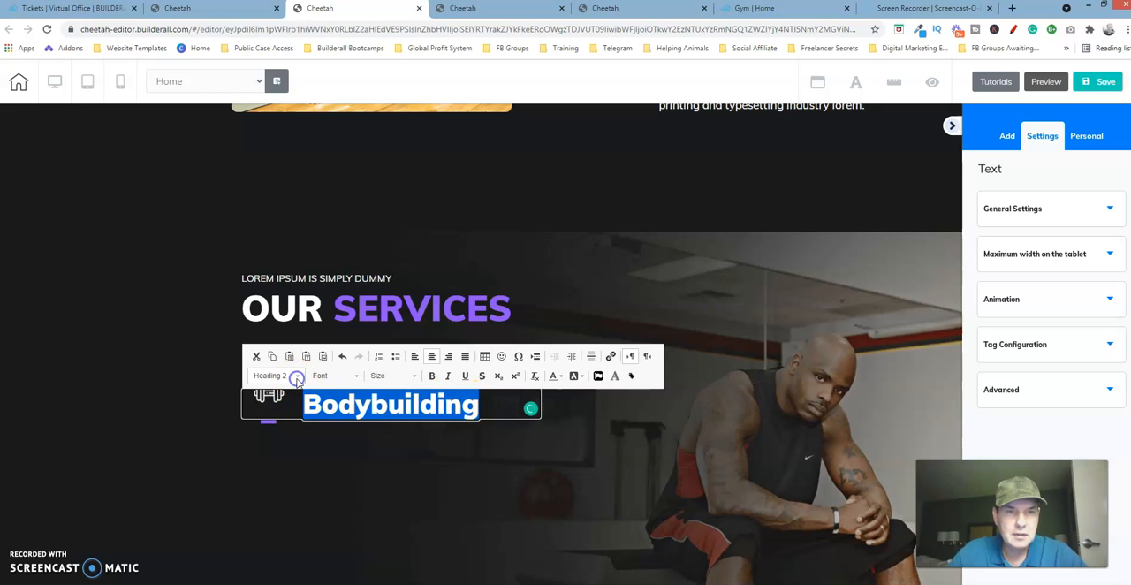
{"action": "left_click", "coordinate": [297, 377]}
{"action": "left_click", "coordinate": [335, 466]}
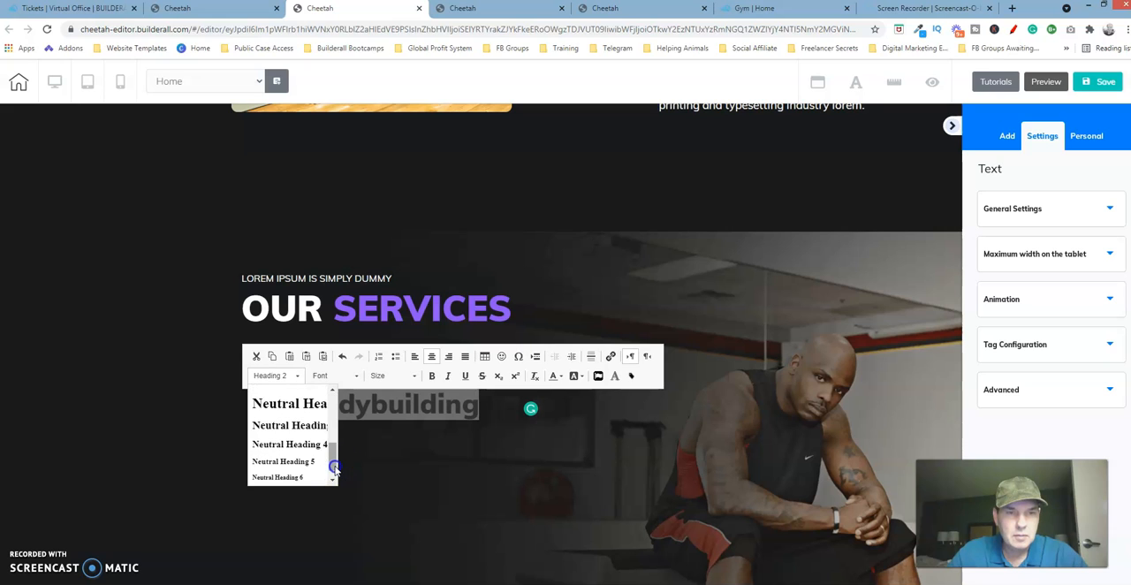
{"action": "left_click_drag", "start_coordinate": [332, 463], "coordinate": [330, 477]}
{"action": "left_click", "coordinate": [313, 477]}
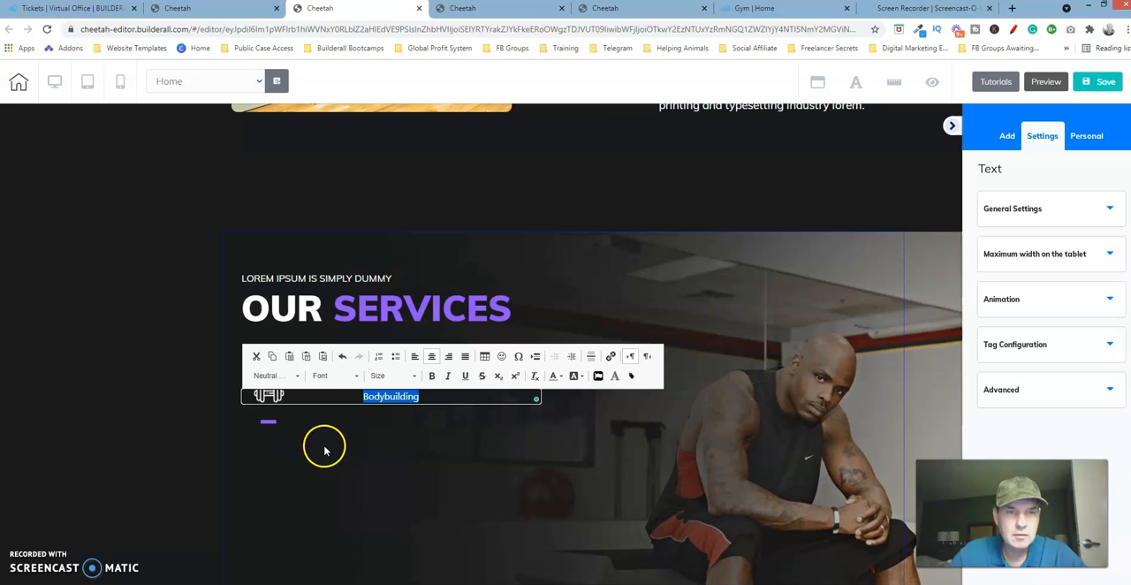
Set the "Bodybuilding" title's font to Muli Black and its size to 20.
{"action": "left_click", "coordinate": [353, 375]}
{"action": "left_click", "coordinate": [391, 440]}
{"action": "left_click", "coordinate": [392, 441]}
{"action": "left_click", "coordinate": [392, 441]}
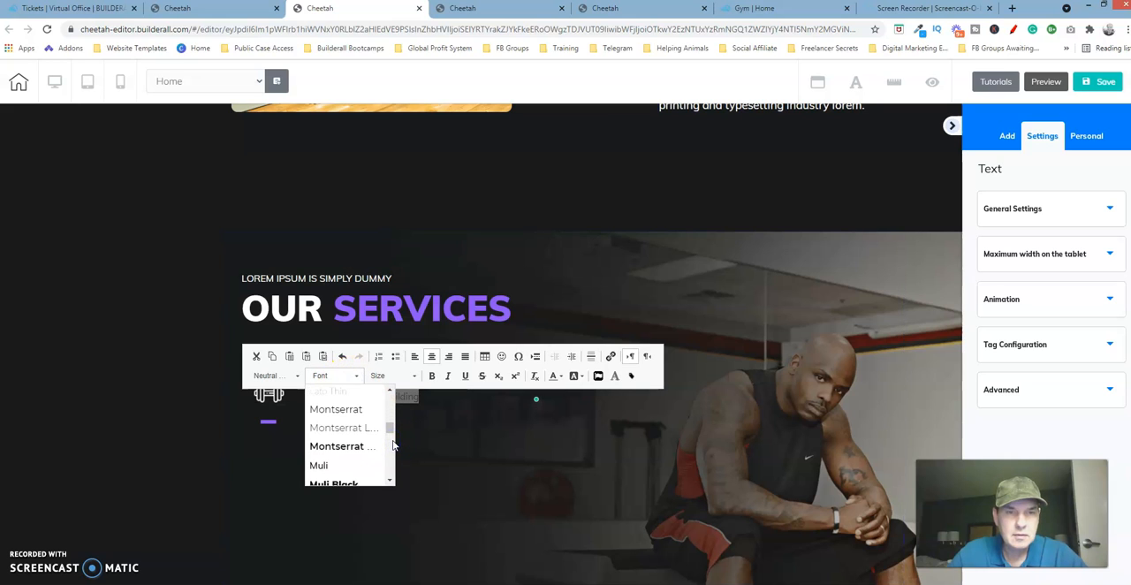
{"action": "left_click", "coordinate": [352, 483]}
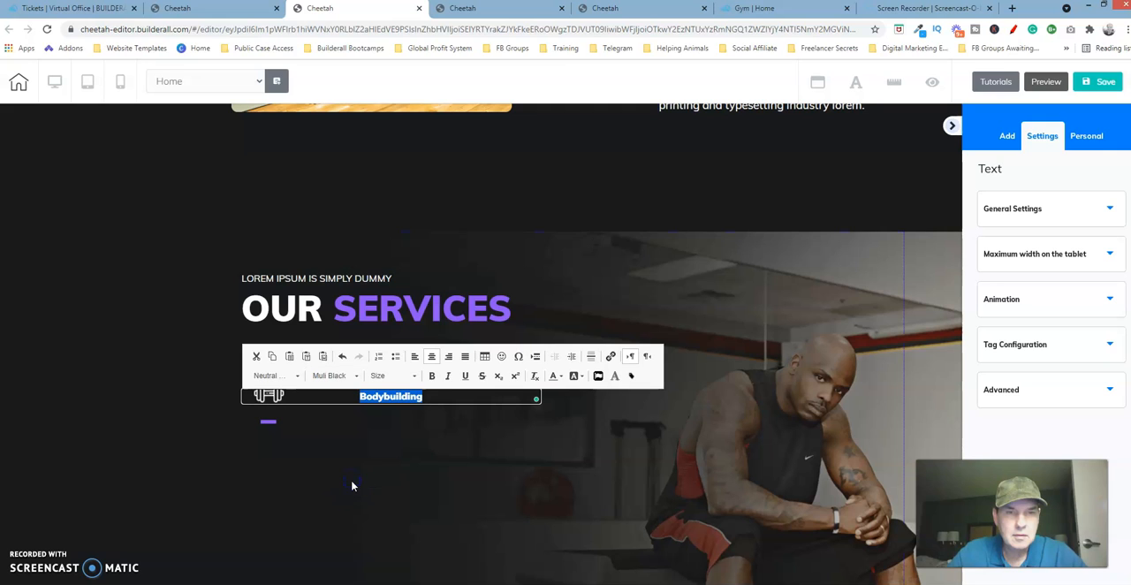
{"action": "left_click", "coordinate": [413, 378]}
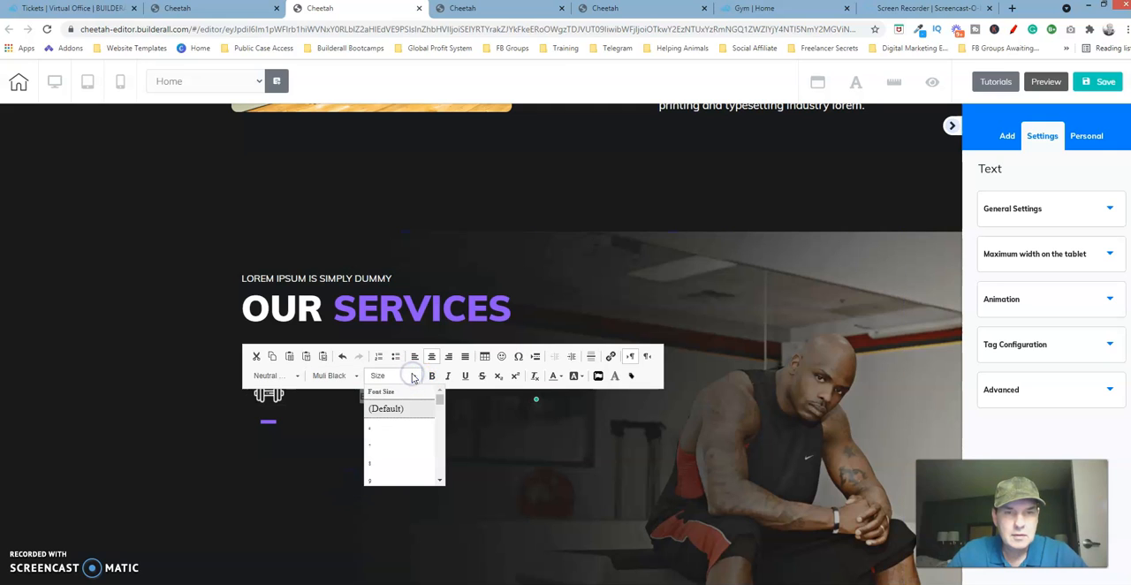
{"action": "left_click", "coordinate": [441, 450]}
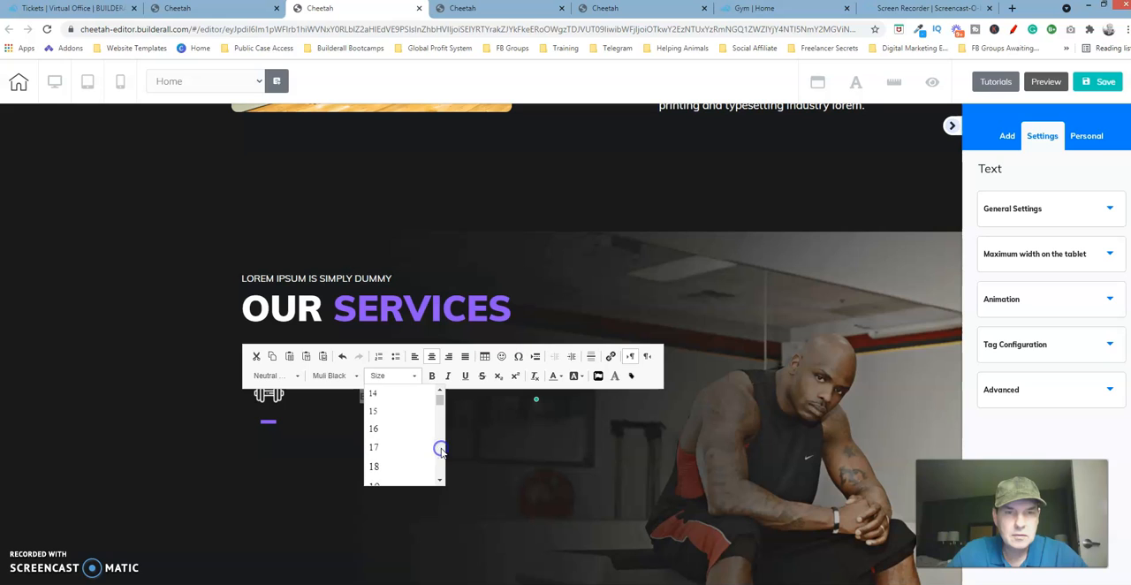
{"action": "left_click", "coordinate": [379, 422]}
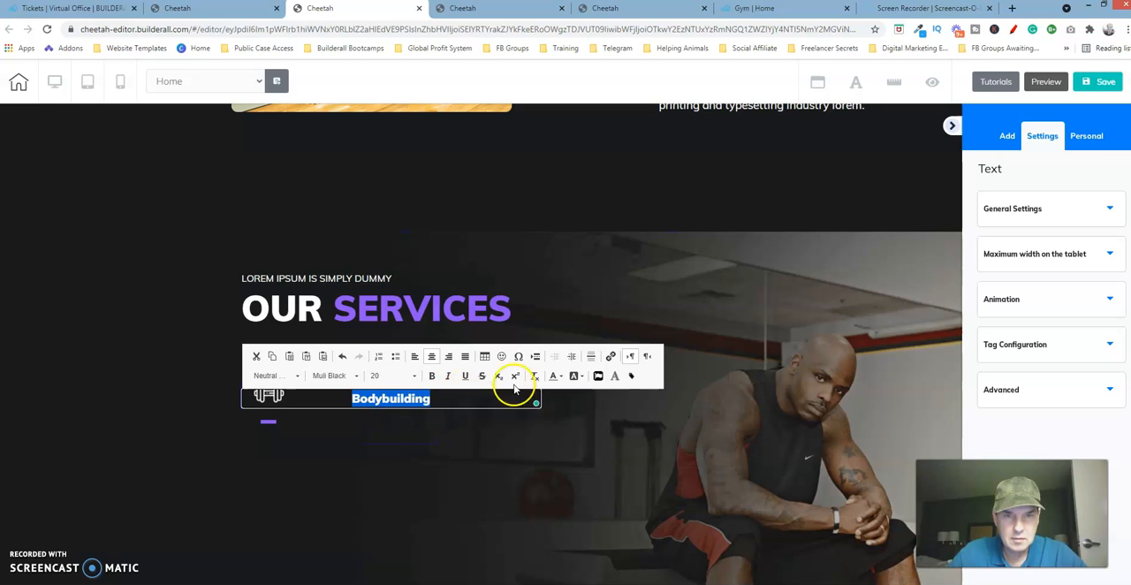
Color the "Bodybuilding" title white and align it to the left.
{"action": "left_click", "coordinate": [559, 376]}
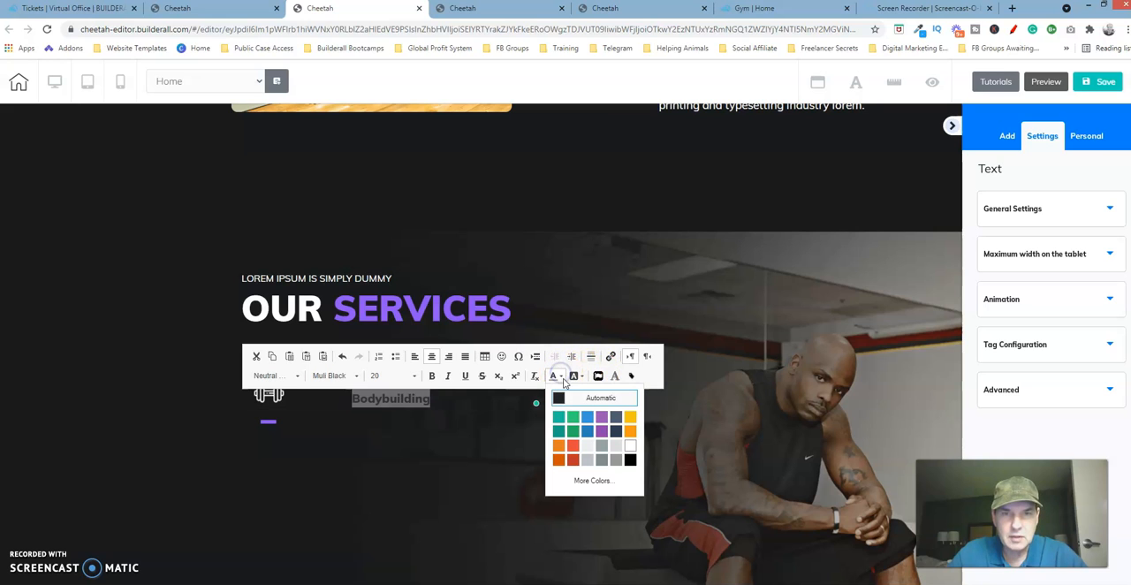
{"action": "left_click", "coordinate": [630, 453]}
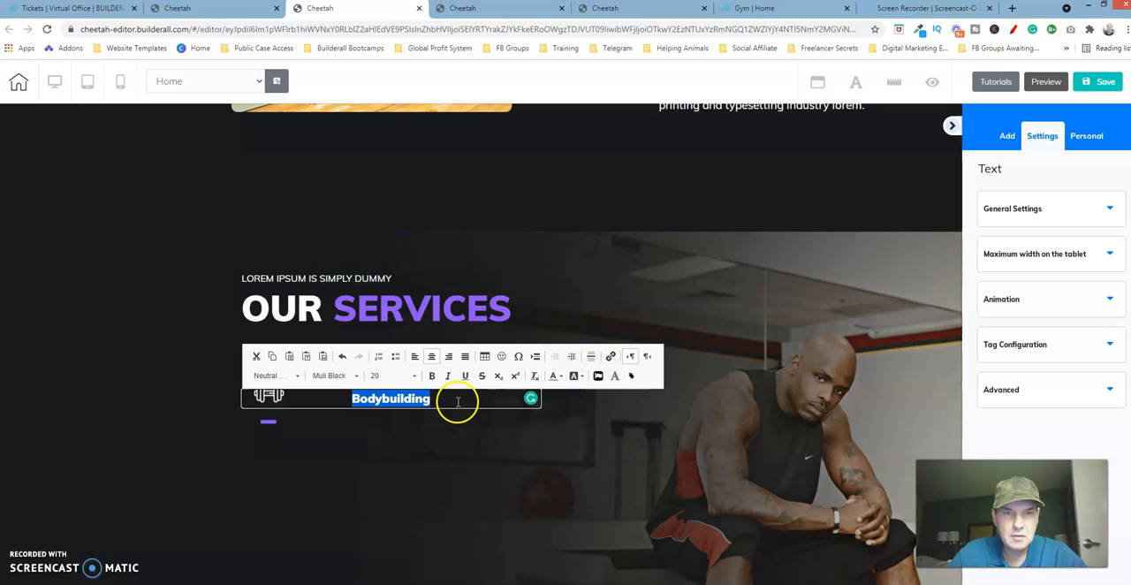
{"action": "left_click", "coordinate": [415, 358]}
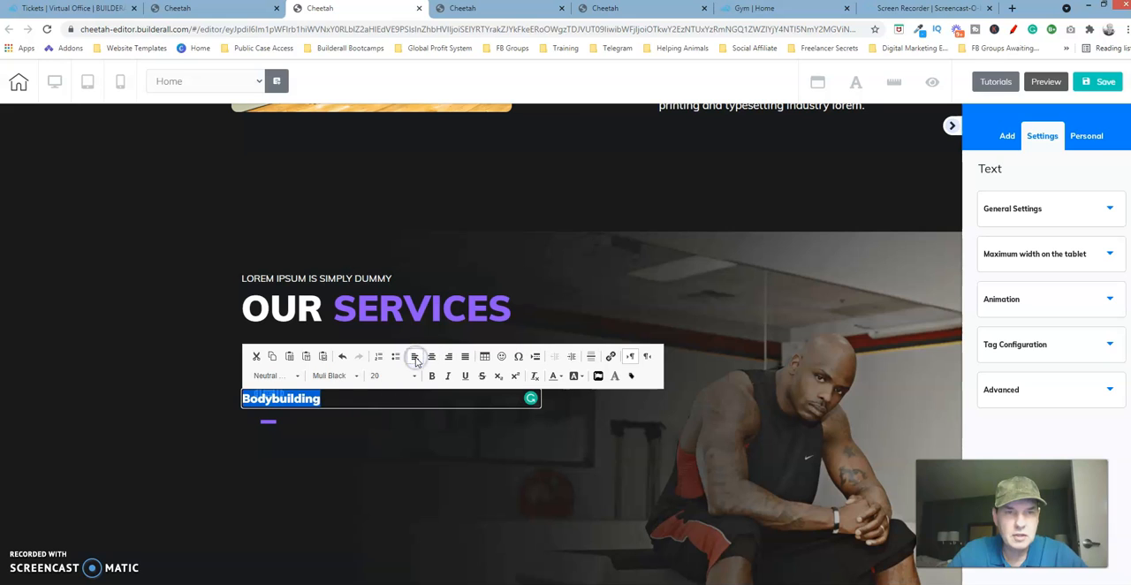
{"action": "left_click", "coordinate": [396, 428]}
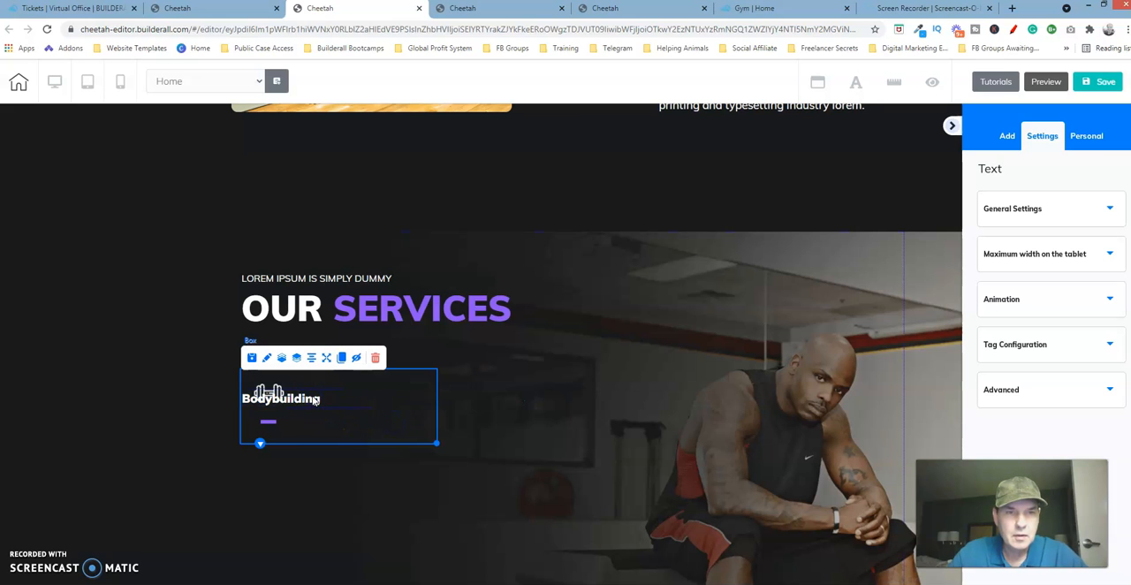
Set the line height of the "Bodybuilding" title to 1.4.
{"action": "left_click", "coordinate": [315, 401]}
{"action": "left_click", "coordinate": [364, 399]}
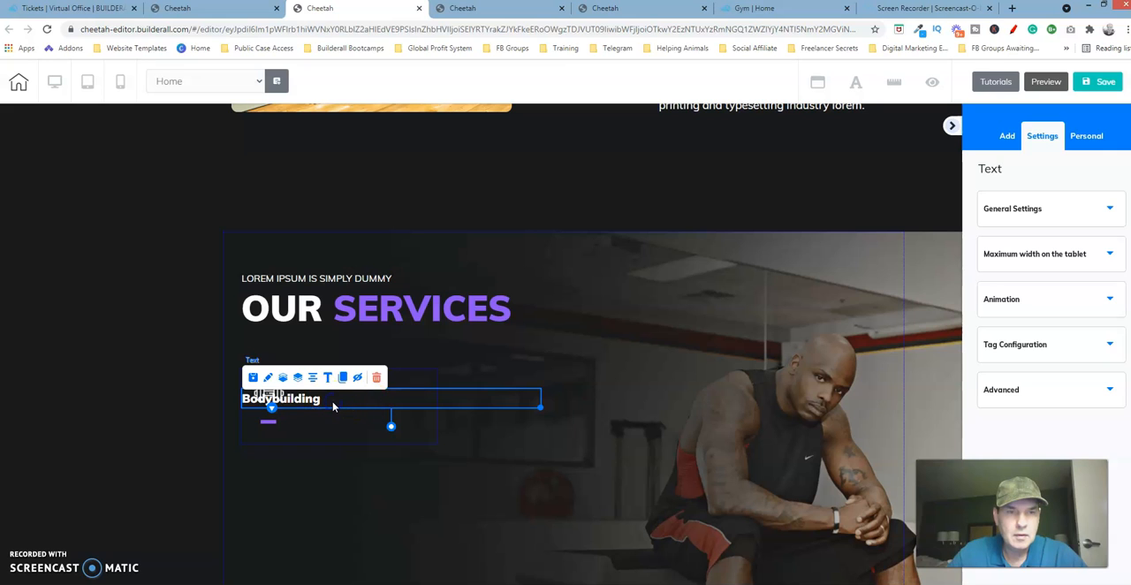
{"action": "left_click", "coordinate": [361, 399]}
{"action": "left_click_drag", "start_coordinate": [359, 398], "coordinate": [238, 412]}
{"action": "left_click", "coordinate": [472, 377]}
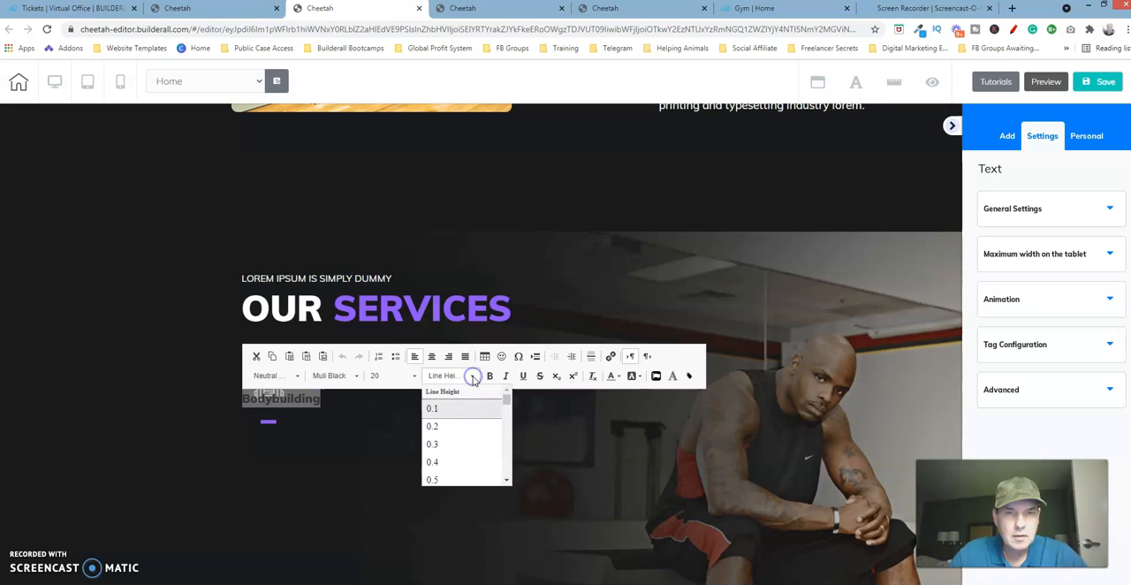
{"action": "scroll", "coordinate": [500, 449], "scroll_direction": "down", "scroll_amount": 5}
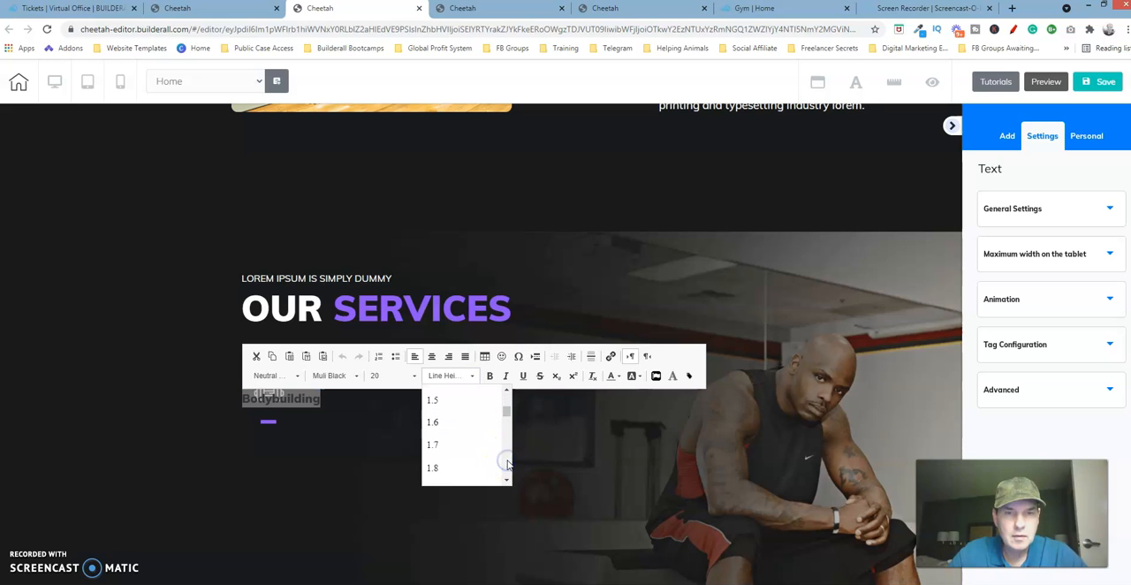
{"action": "left_click", "coordinate": [507, 391]}
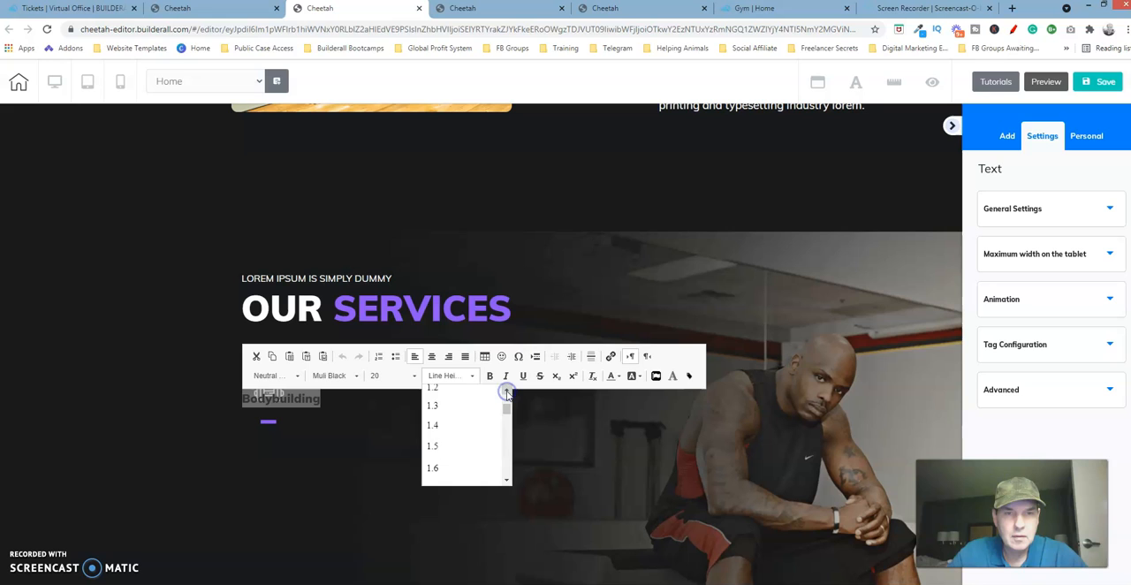
{"action": "left_click", "coordinate": [435, 427]}
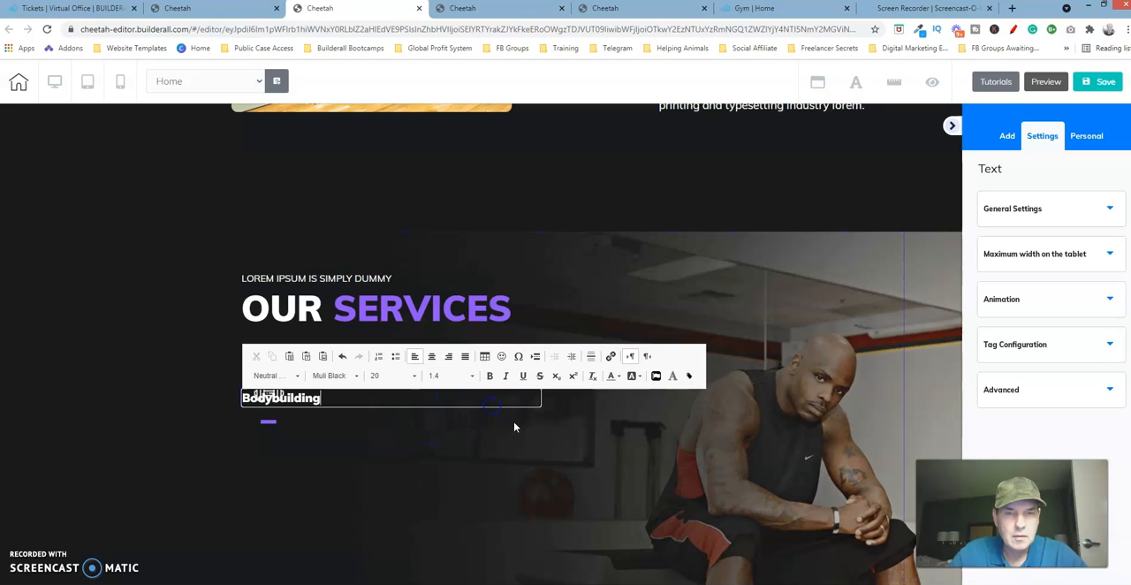
{"action": "left_click", "coordinate": [412, 394]}
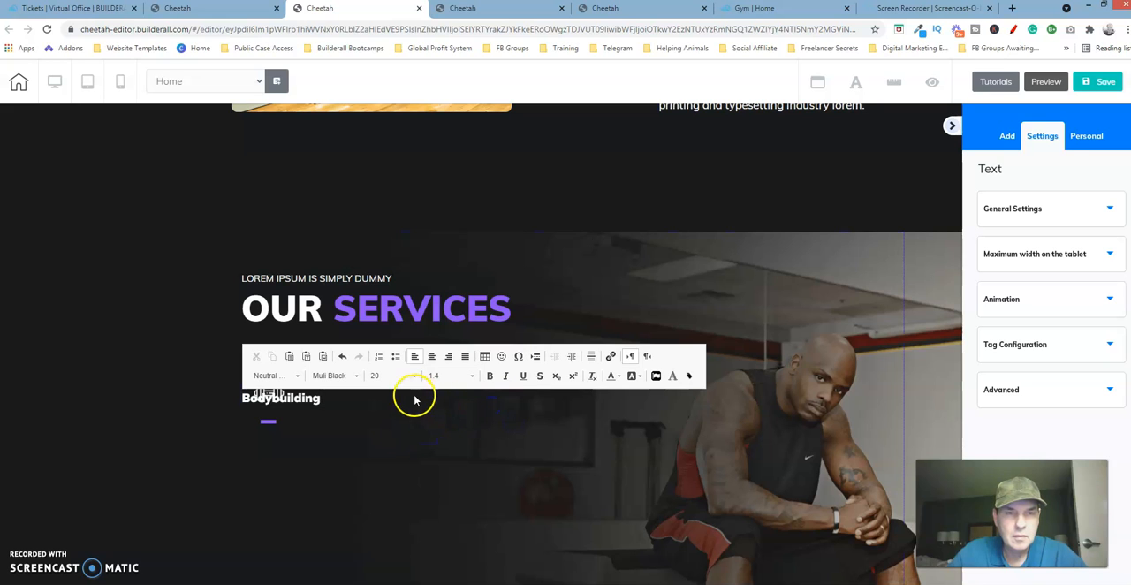
Move the "Bodybuilding" title beside the dumbbell icon and narrow its text frame to fit the word.
{"action": "left_click", "coordinate": [309, 404]}
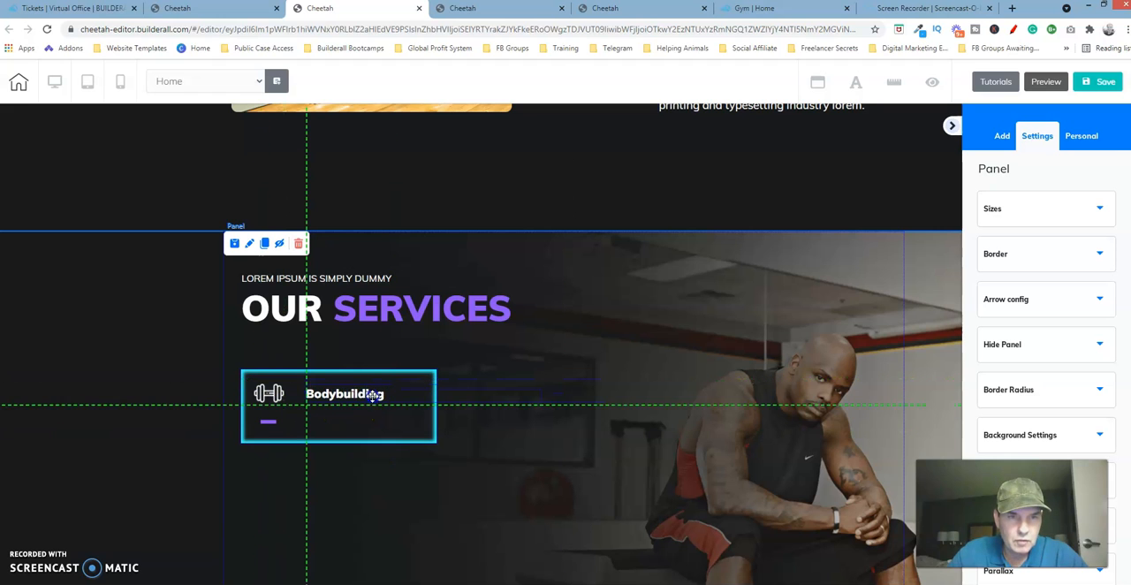
{"action": "left_click_drag", "start_coordinate": [442, 402], "coordinate": [386, 408]}
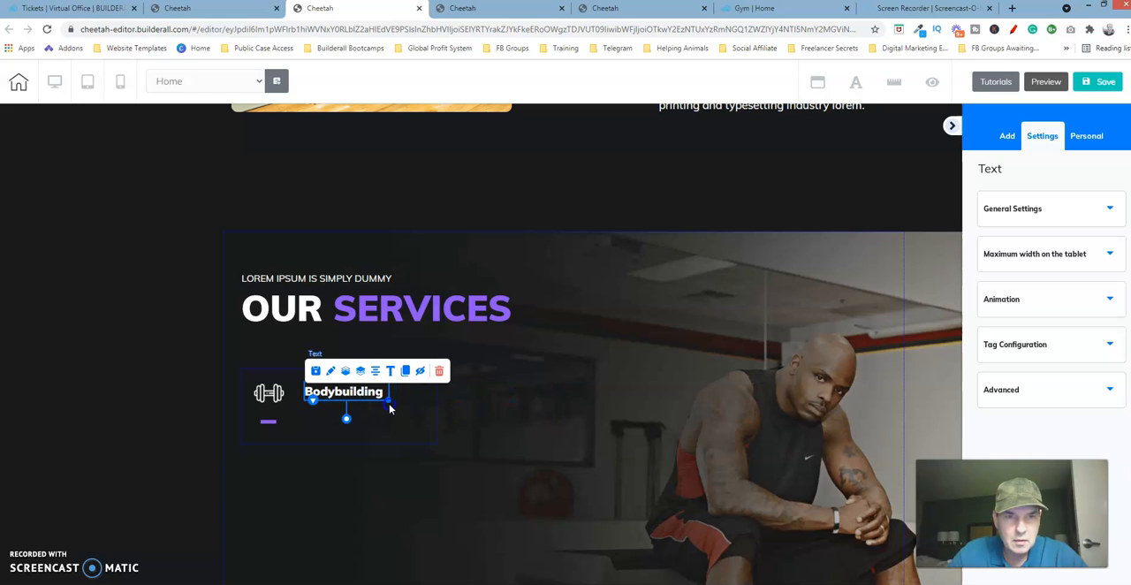
{"action": "left_click", "coordinate": [390, 408]}
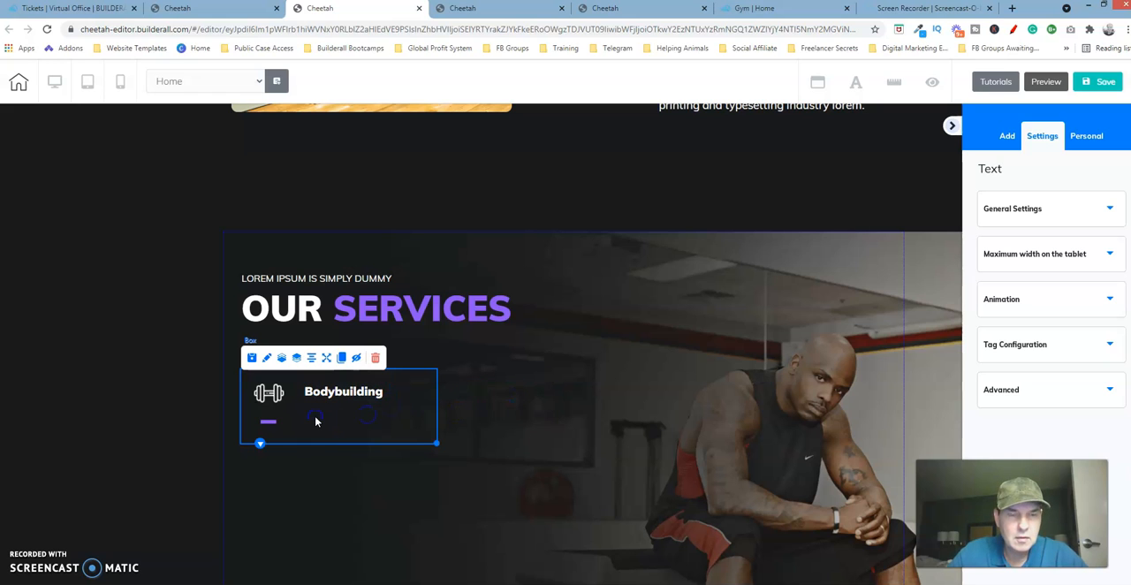
Copy the three-line Lorem Ipsum description under "Bodybuilding" from the reference template page.
{"action": "left_click", "coordinate": [643, 9]}
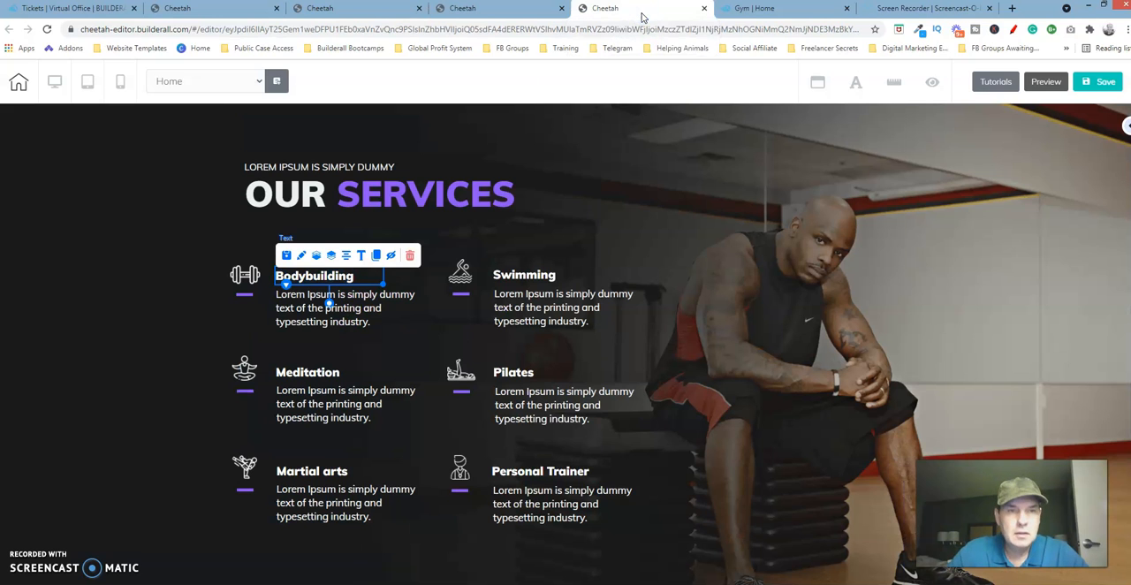
{"action": "left_click", "coordinate": [352, 308]}
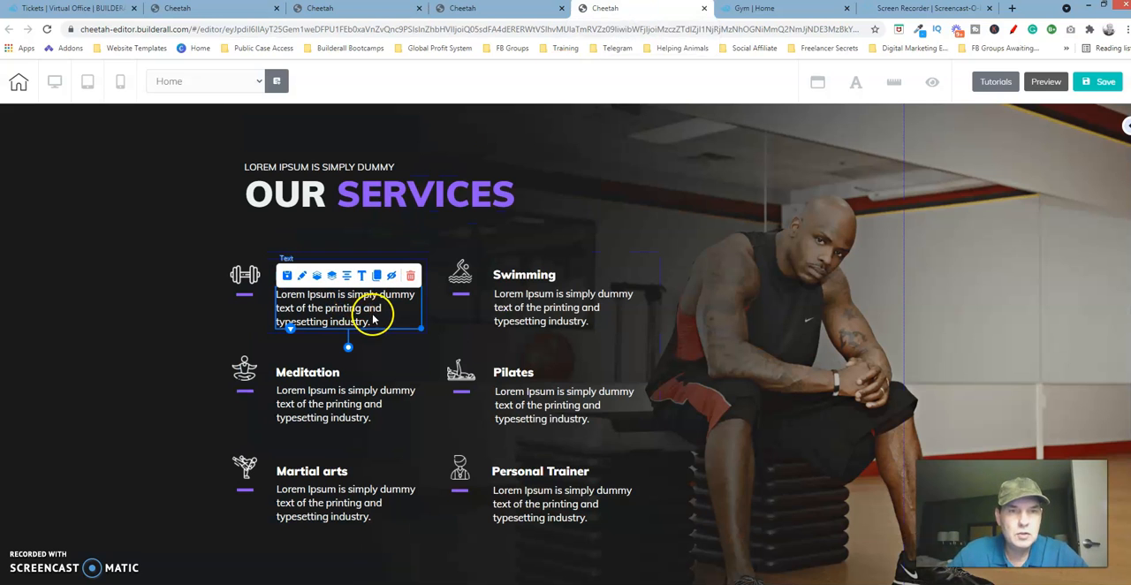
{"action": "double_click", "coordinate": [380, 320]}
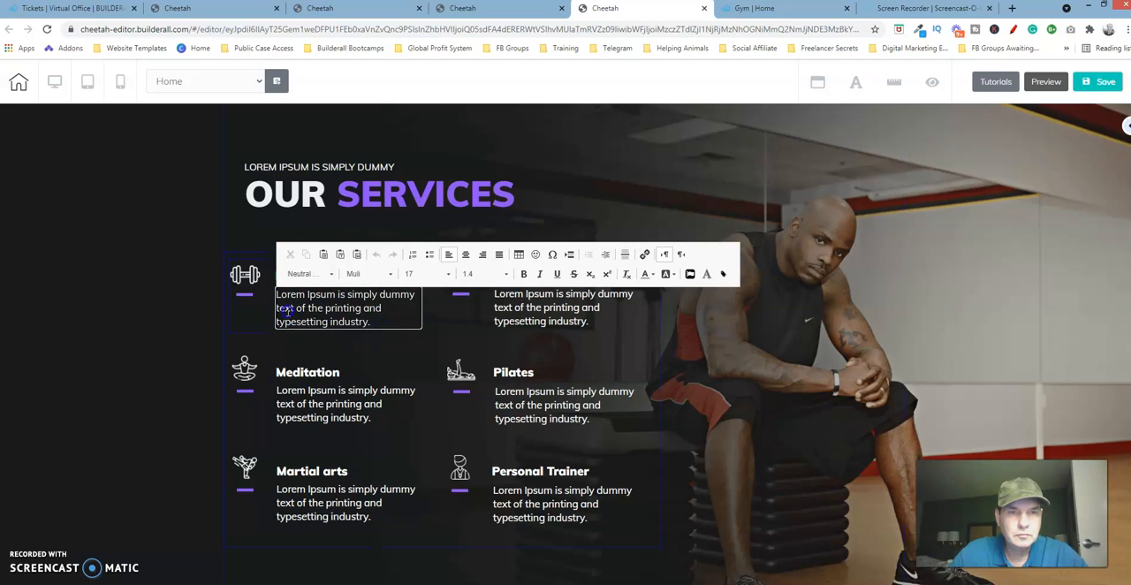
{"action": "left_click_drag", "start_coordinate": [371, 324], "coordinate": [256, 299]}
{"action": "key", "text": "ctrl+c"}
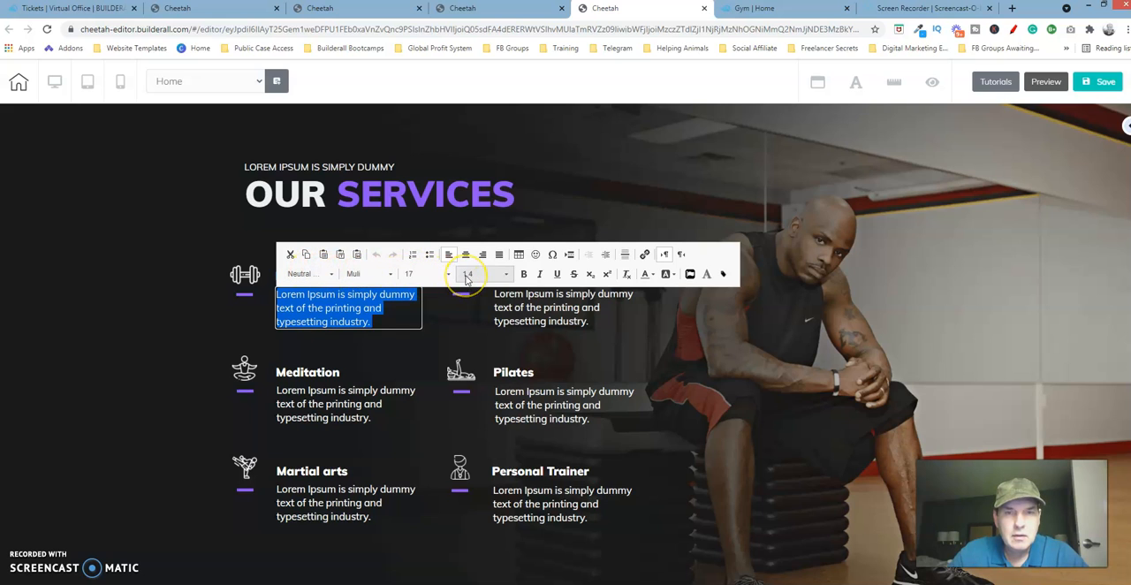
{"action": "left_click", "coordinate": [583, 196]}
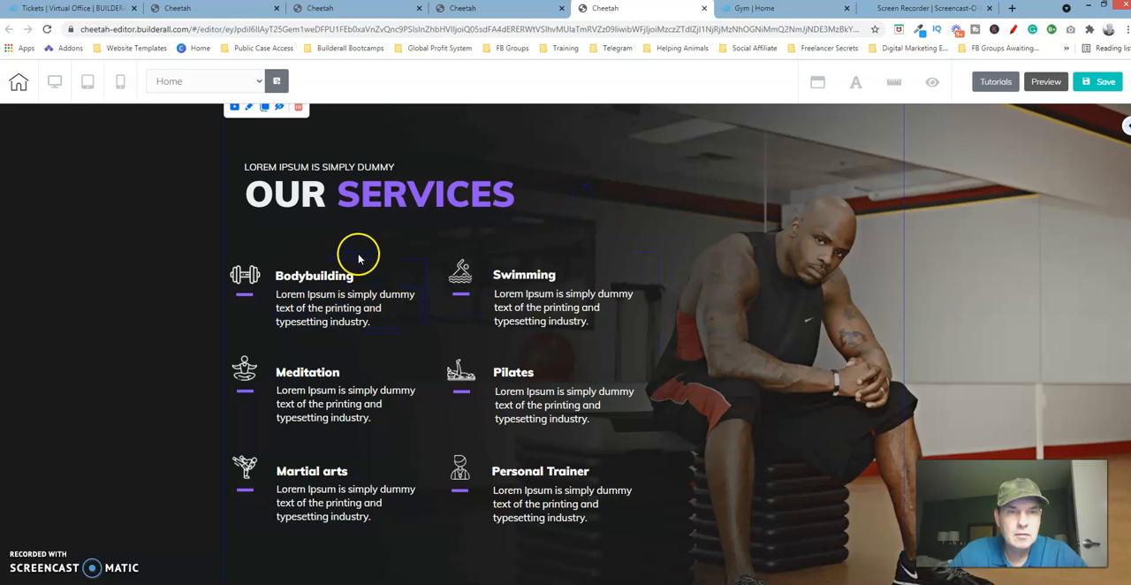
Back in the page being rebuilt, clone the "Bodybuilding" title and place the copy directly below the original.
{"action": "left_click", "coordinate": [347, 9]}
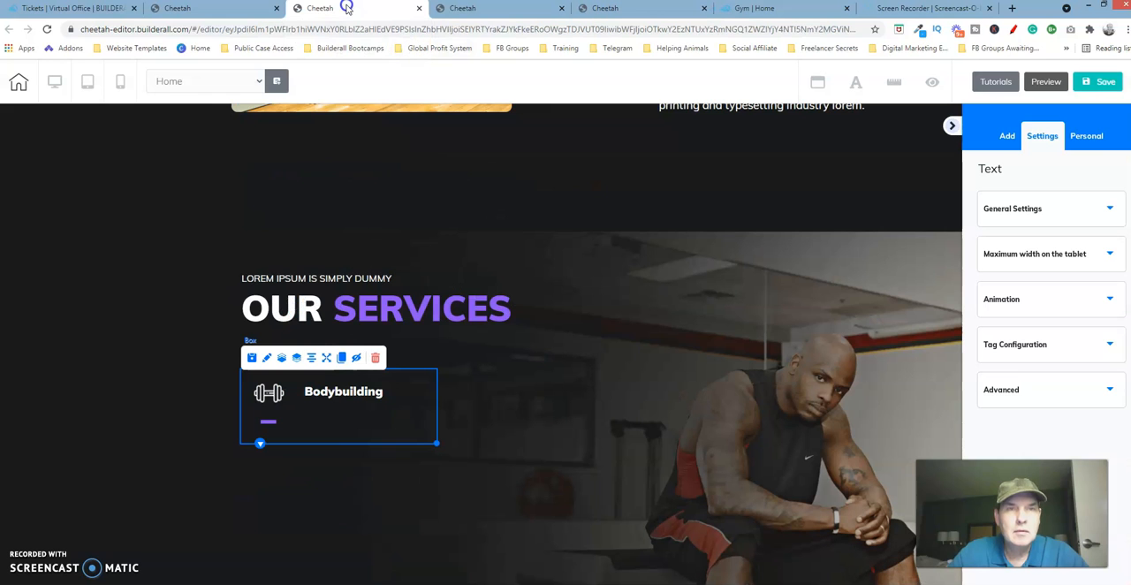
{"action": "left_click", "coordinate": [345, 386]}
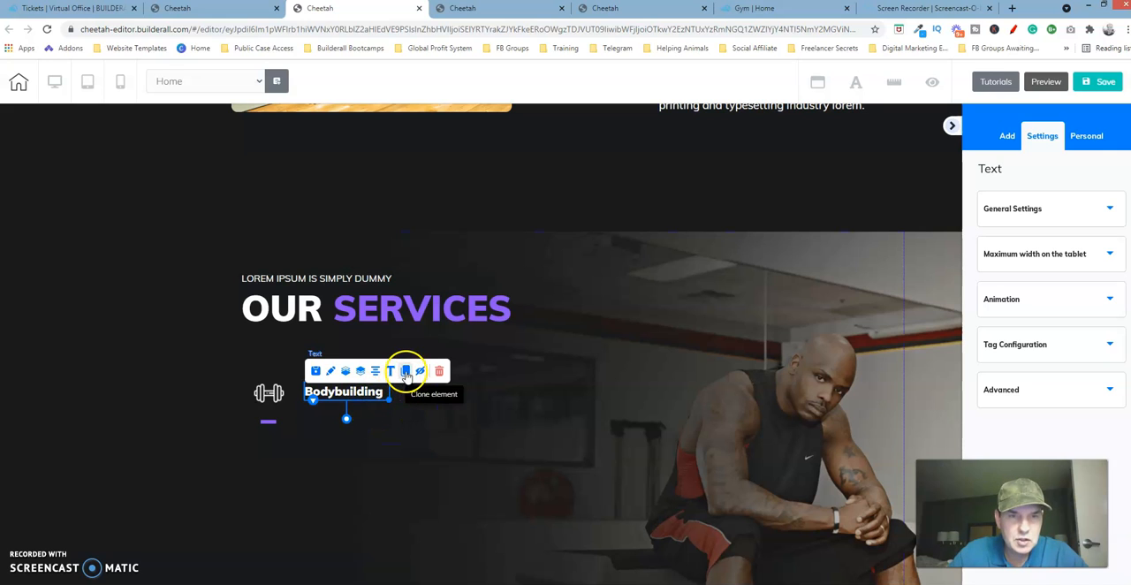
{"action": "left_click", "coordinate": [405, 375]}
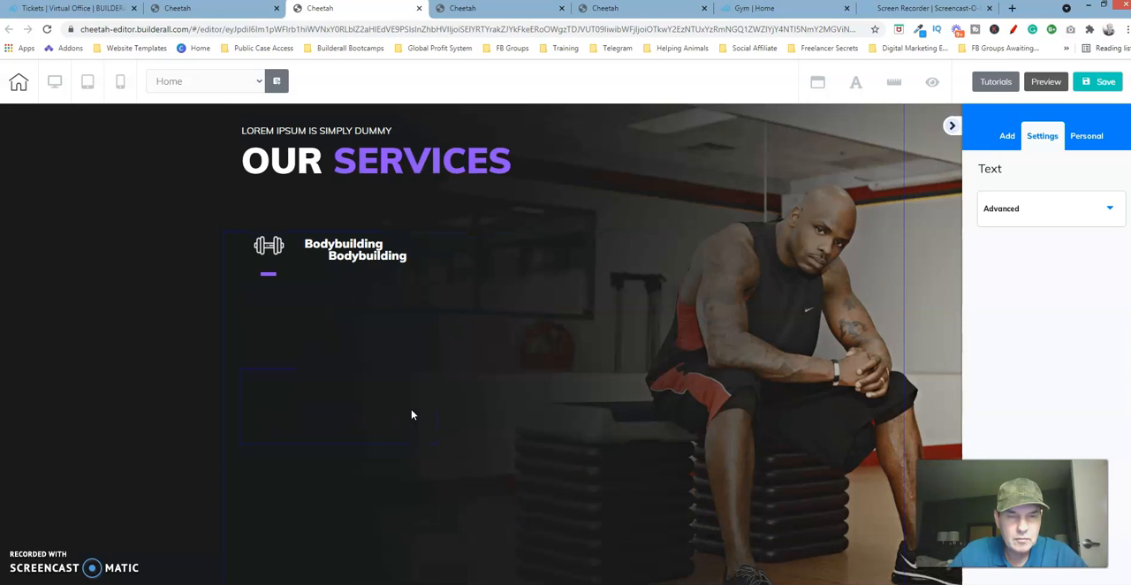
{"action": "left_click", "coordinate": [371, 286]}
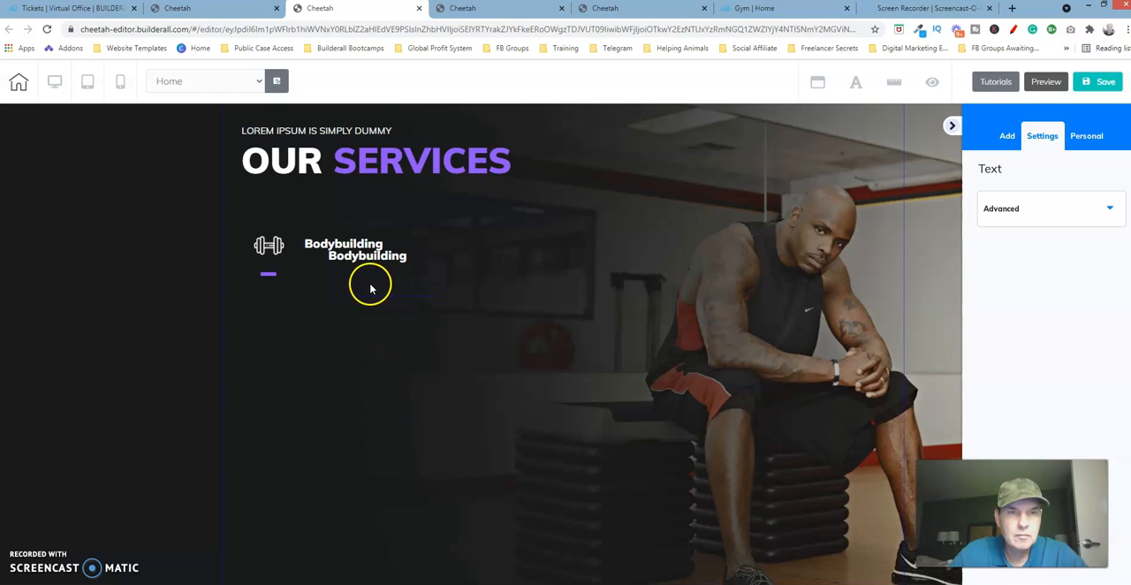
{"action": "left_click_drag", "start_coordinate": [356, 270], "coordinate": [332, 272]}
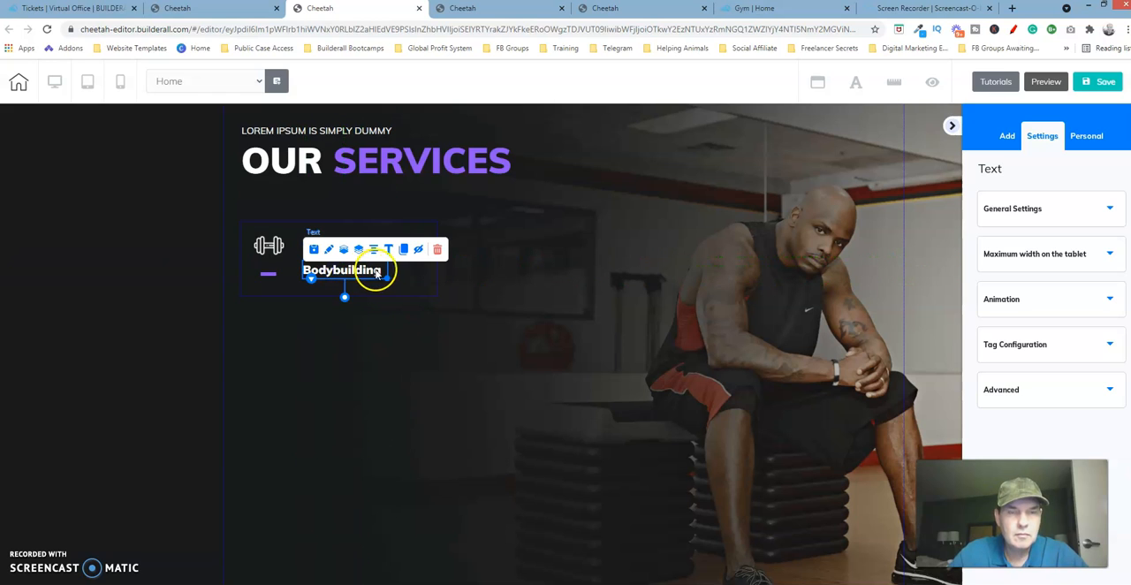
Replace the cloned title's text with the copied description "Lorem Ipsum is simply dummy text of the printing and typesetting industry.".
{"action": "double_click", "coordinate": [385, 276]}
{"action": "left_click_drag", "start_coordinate": [384, 273], "coordinate": [294, 277]}
{"action": "key", "text": "ctrl+v"}
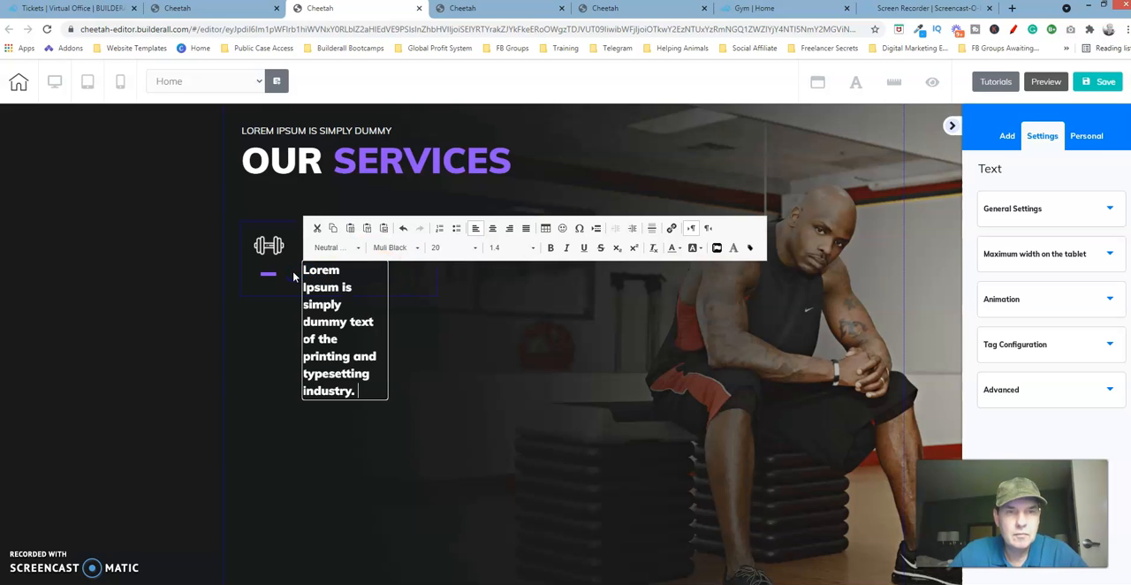
Set the description text's font to Muli and its size to 17.
{"action": "left_click_drag", "start_coordinate": [363, 399], "coordinate": [286, 280]}
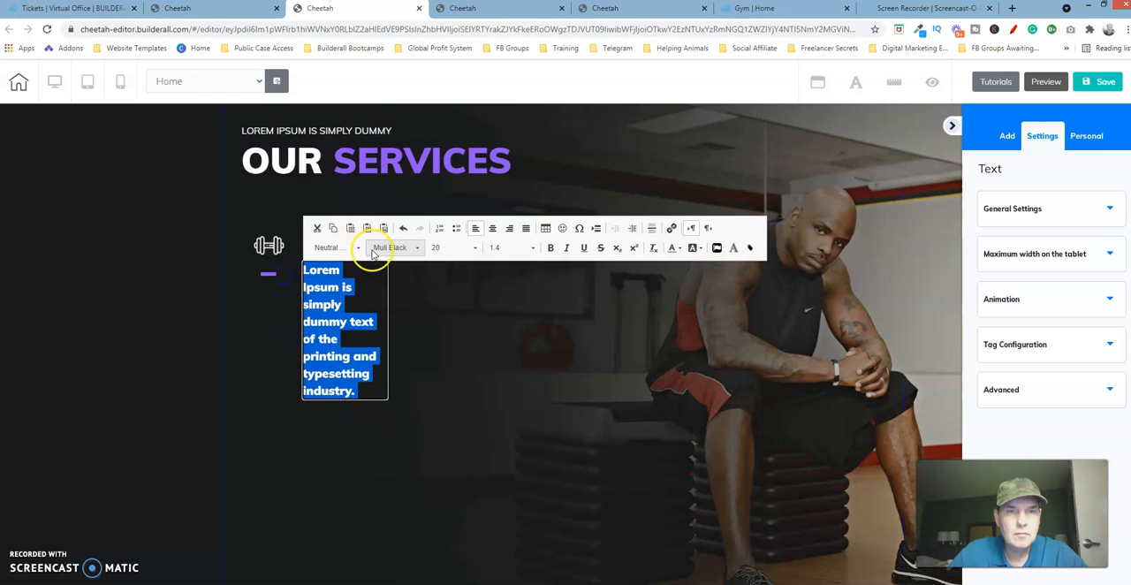
{"action": "left_click", "coordinate": [417, 250]}
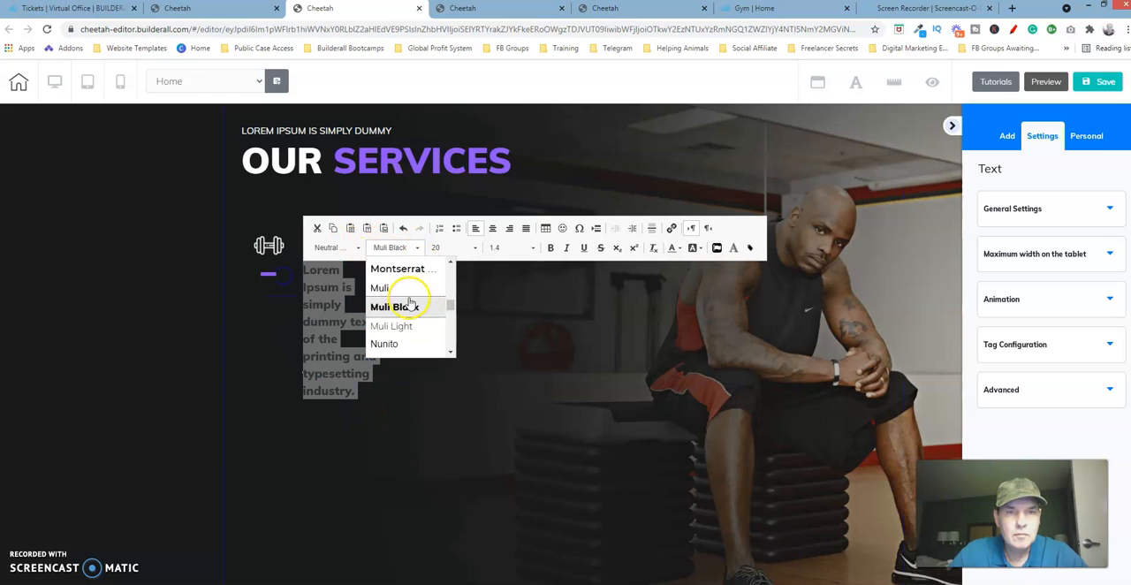
{"action": "left_click", "coordinate": [386, 290]}
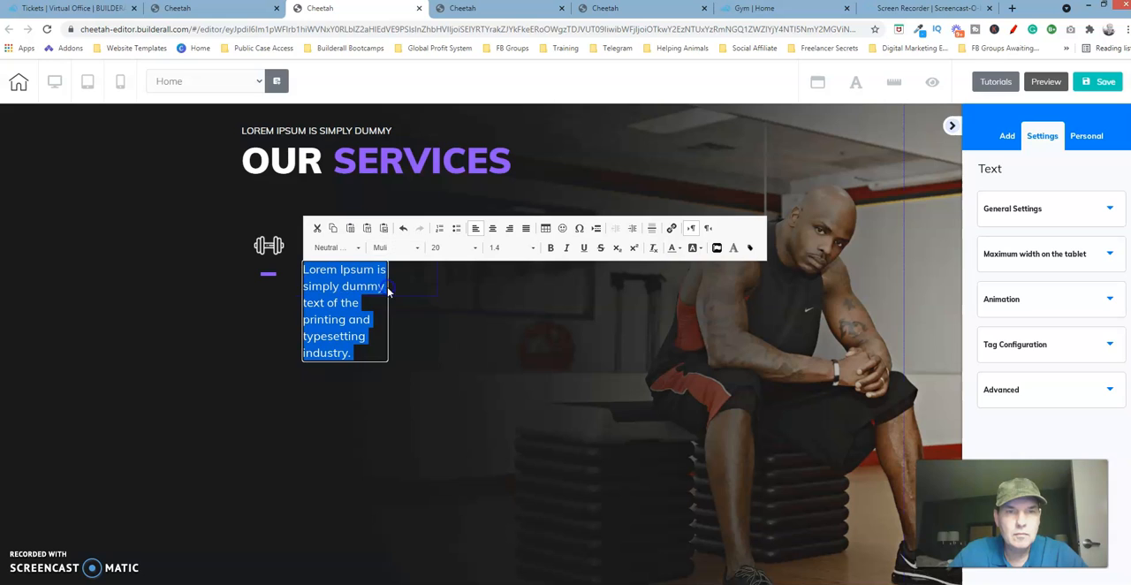
{"action": "left_click", "coordinate": [474, 249]}
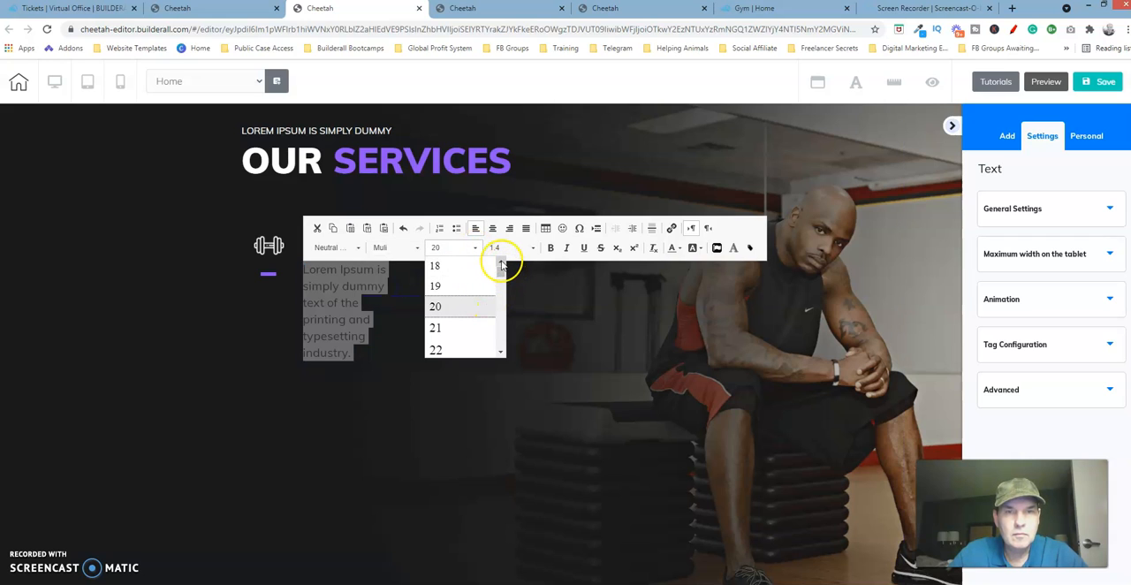
{"action": "left_click", "coordinate": [500, 262]}
{"action": "left_click", "coordinate": [434, 293]}
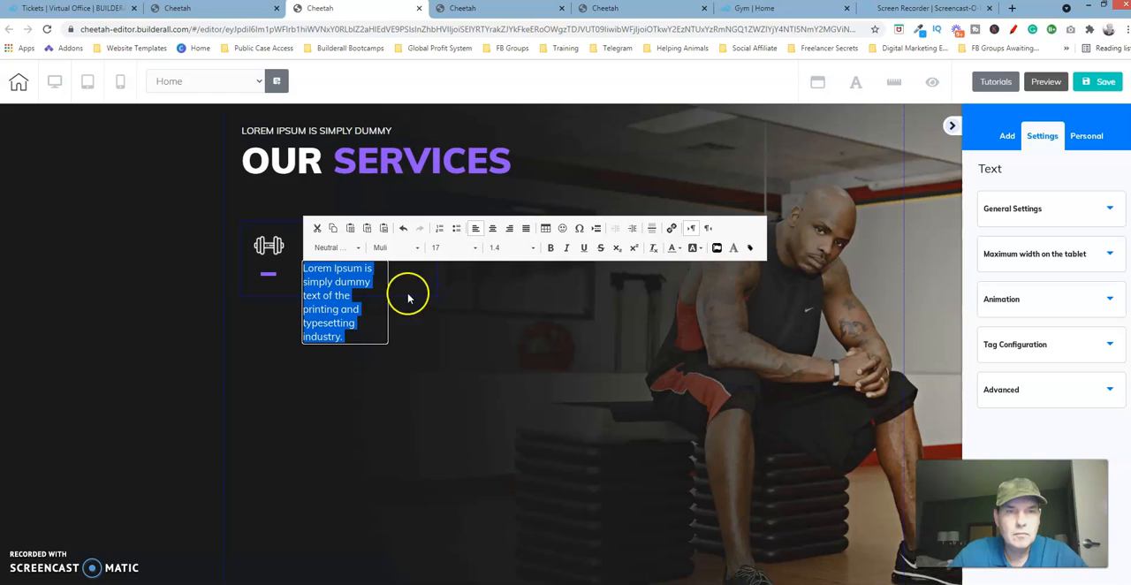
{"action": "left_click", "coordinate": [377, 291]}
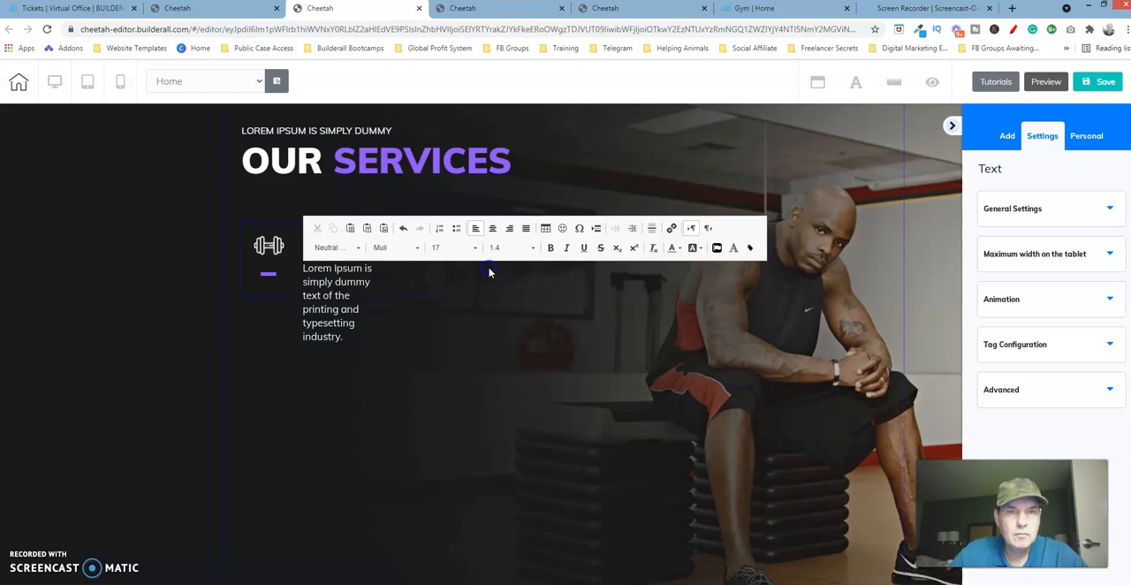
{"action": "left_click", "coordinate": [447, 295]}
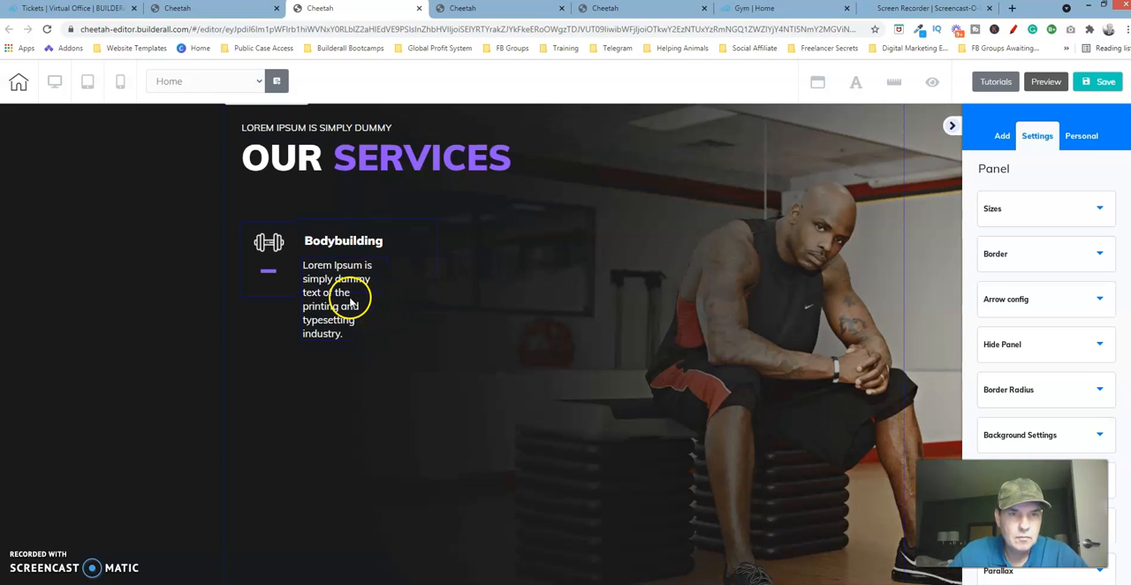
Widen the description's frame so the text wraps onto three lines, and move it up close under the "Bodybuilding" title.
{"action": "left_click", "coordinate": [383, 334]}
{"action": "left_click_drag", "start_coordinate": [386, 339], "coordinate": [447, 327]}
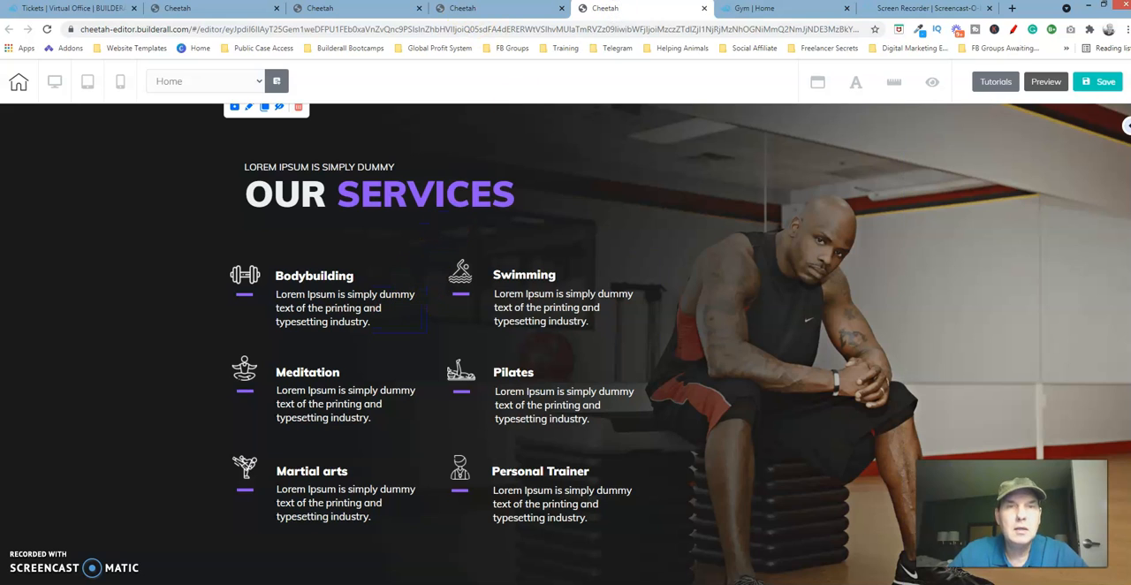
{"action": "left_click", "coordinate": [392, 13]}
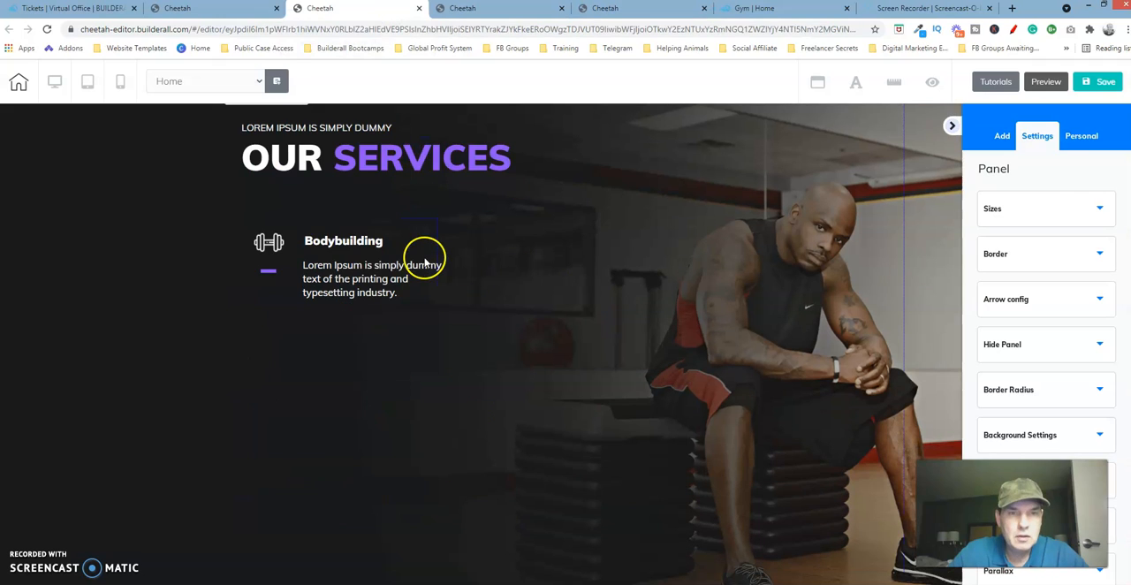
{"action": "left_click_drag", "start_coordinate": [392, 283], "coordinate": [272, 240]}
Following the reference page's Bodybuilding box, nudge the dumbbell icon to the box's left edge and slightly upward.
{"action": "left_click", "coordinate": [272, 242]}
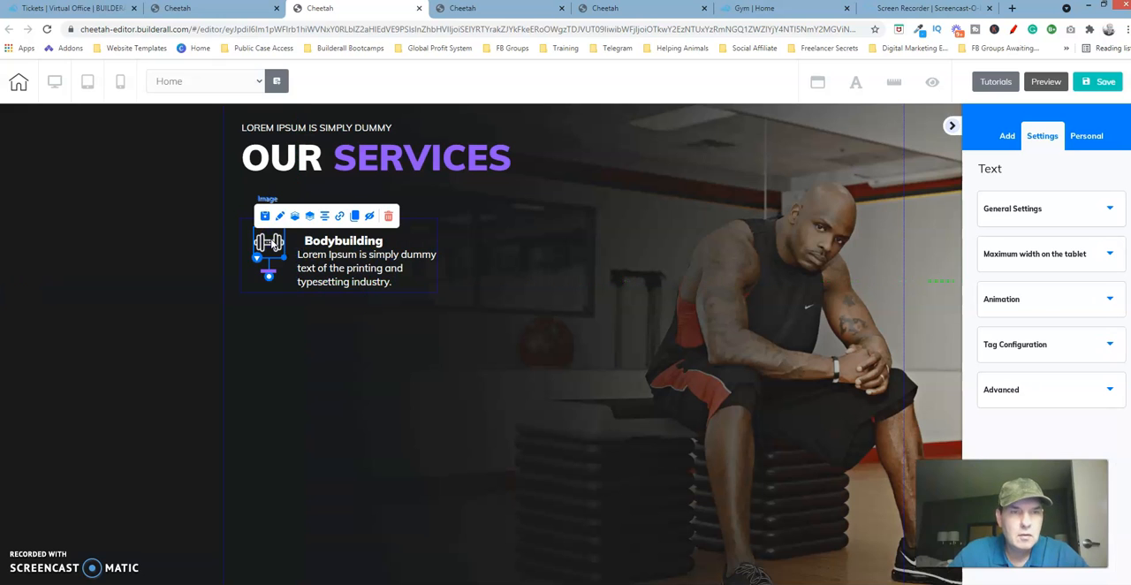
{"action": "left_click", "coordinate": [608, 8]}
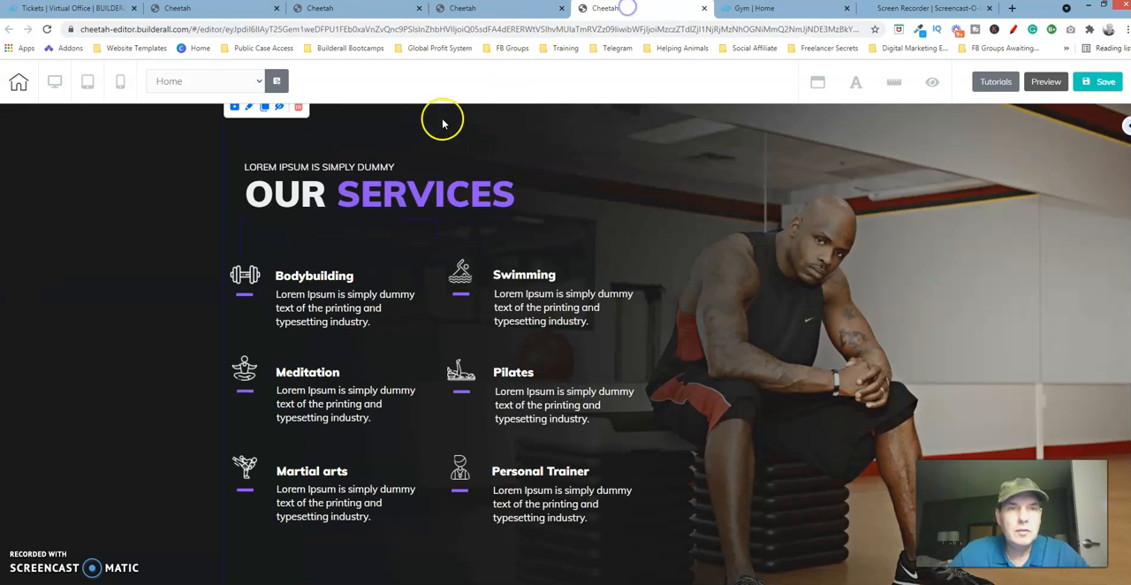
{"action": "left_click", "coordinate": [264, 304]}
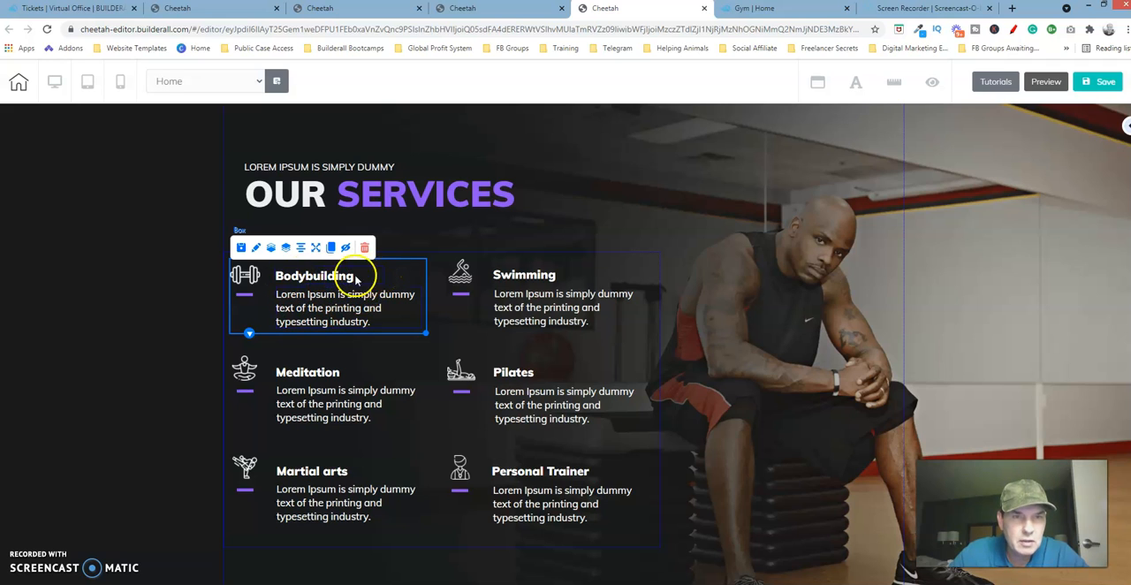
{"action": "left_click", "coordinate": [470, 229]}
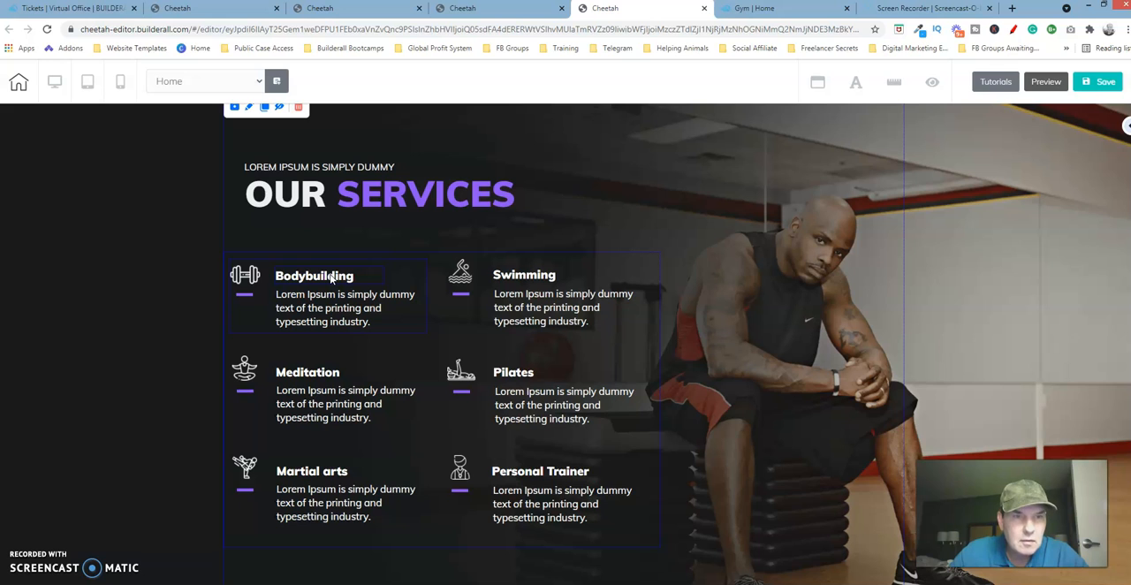
{"action": "left_click", "coordinate": [365, 12]}
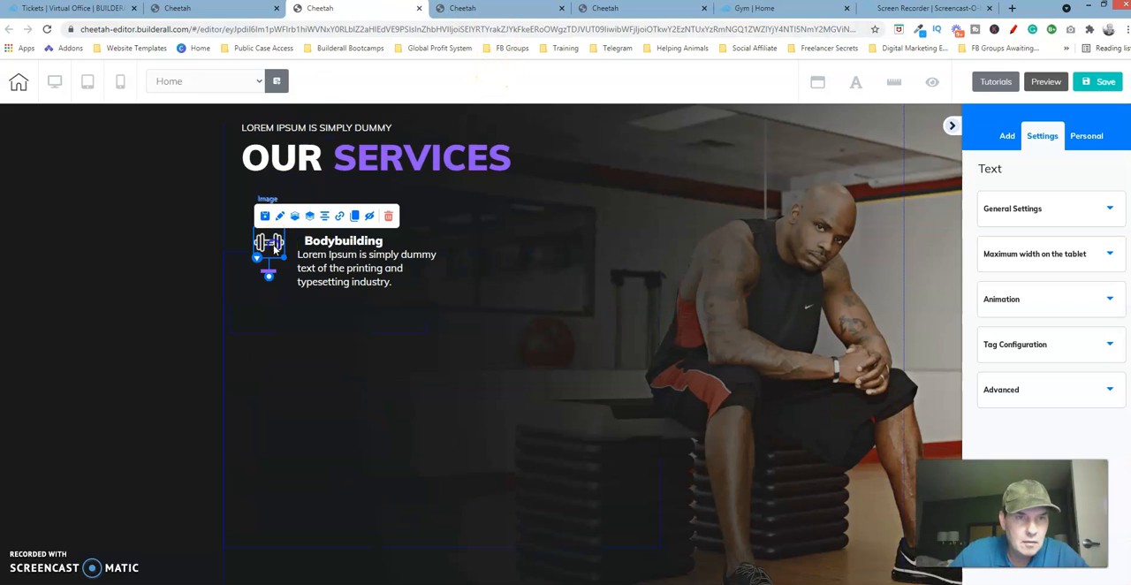
{"action": "key", "text": "Left"}
{"action": "key", "text": "Left"}
{"action": "key", "text": "Left"}
{"action": "key", "text": "Left"}
{"action": "key", "text": "Left"}
{"action": "key", "text": "Left"}
{"action": "key", "text": "Left"}
{"action": "key", "text": "Left"}
{"action": "key", "text": "Left"}
{"action": "key", "text": "Left"}
{"action": "key", "text": "Left"}
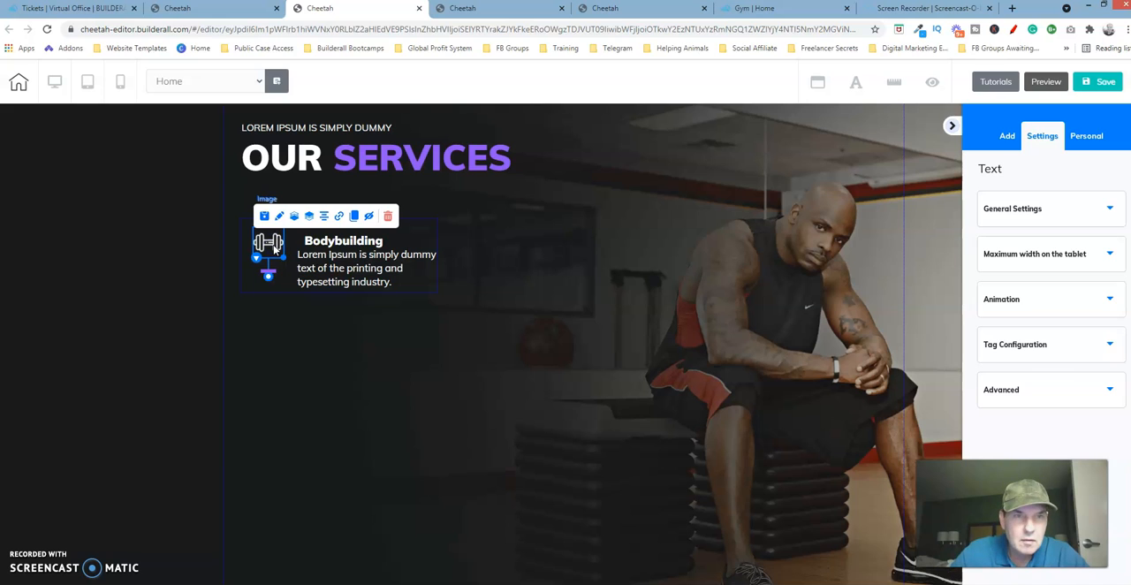
{"action": "key", "text": "Left"}
{"action": "key", "text": "Left"}
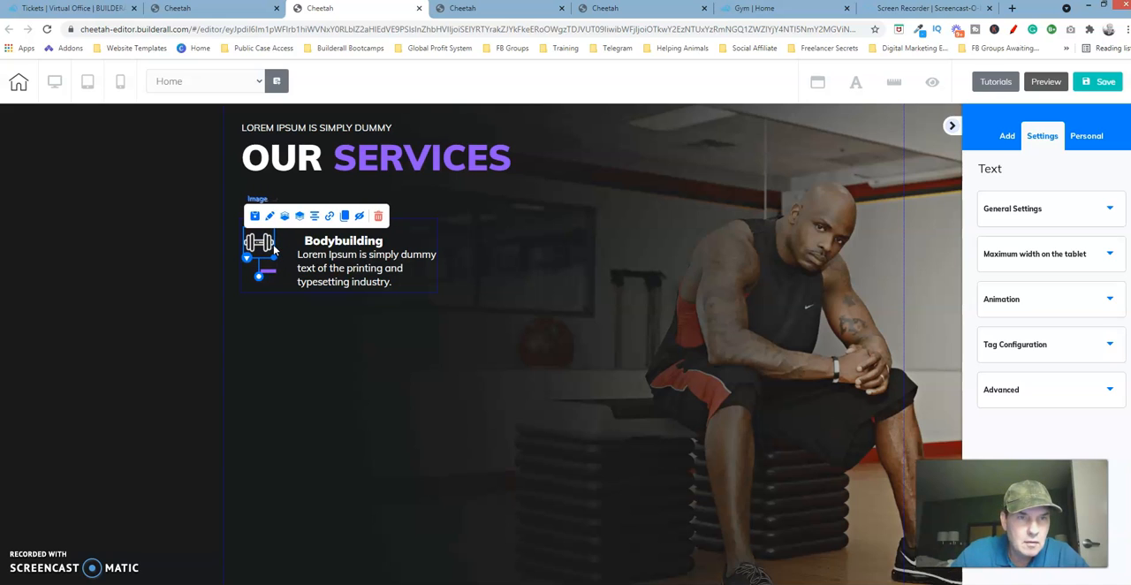
{"action": "key", "text": "Up"}
{"action": "key", "text": "Up"}
{"action": "key", "text": "Up"}
{"action": "key", "text": "Up"}
{"action": "key", "text": "Up"}
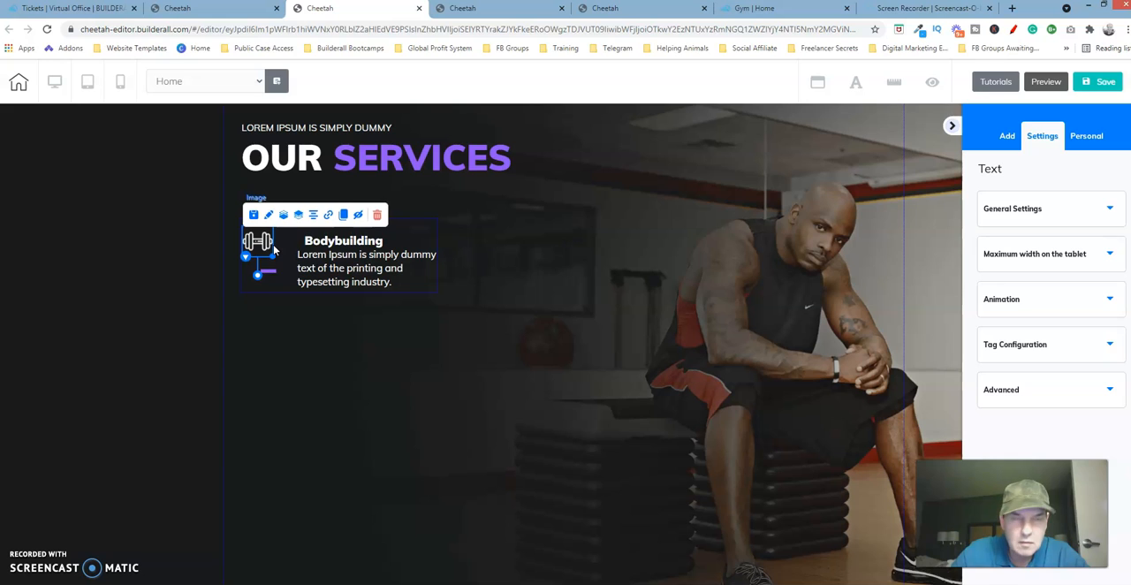
{"action": "left_click", "coordinate": [502, 220]}
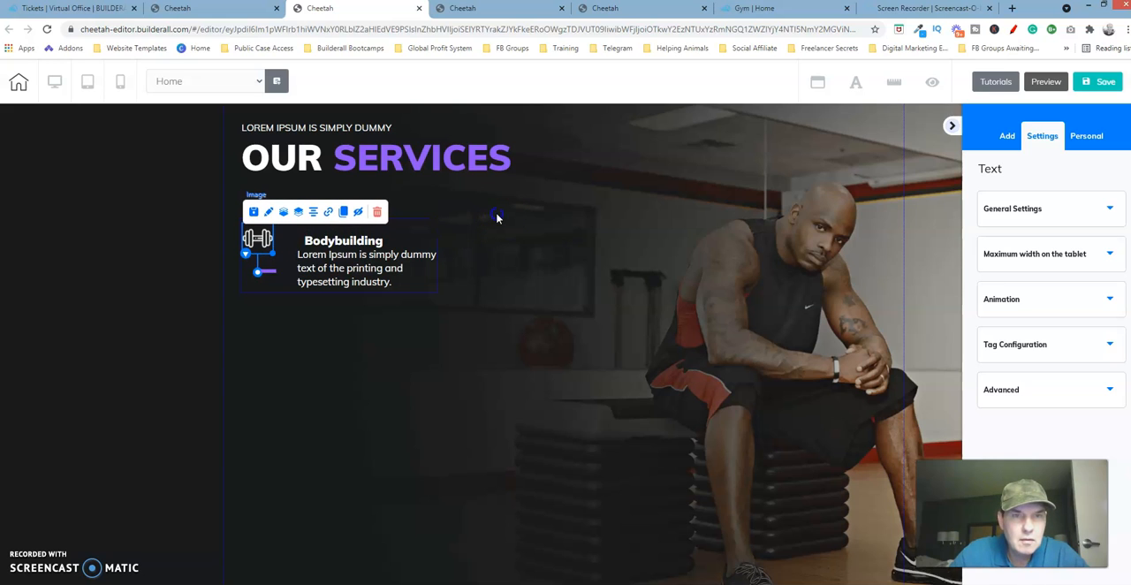
Move the short purple line up so it sits centered just beneath the dumbbell icon.
{"action": "left_click", "coordinate": [446, 161]}
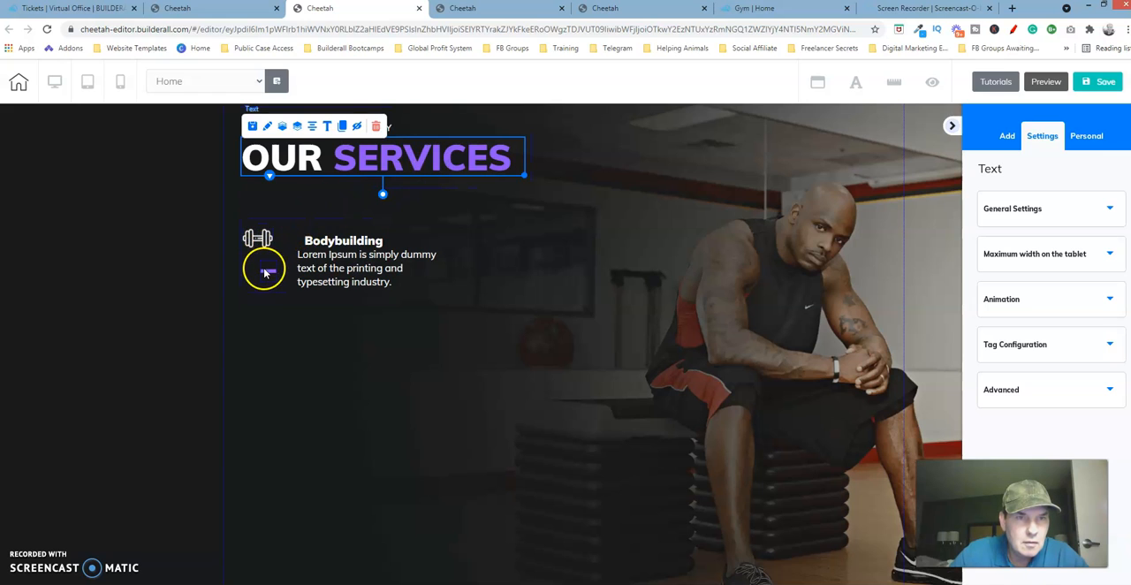
{"action": "left_click_drag", "start_coordinate": [266, 274], "coordinate": [255, 263]}
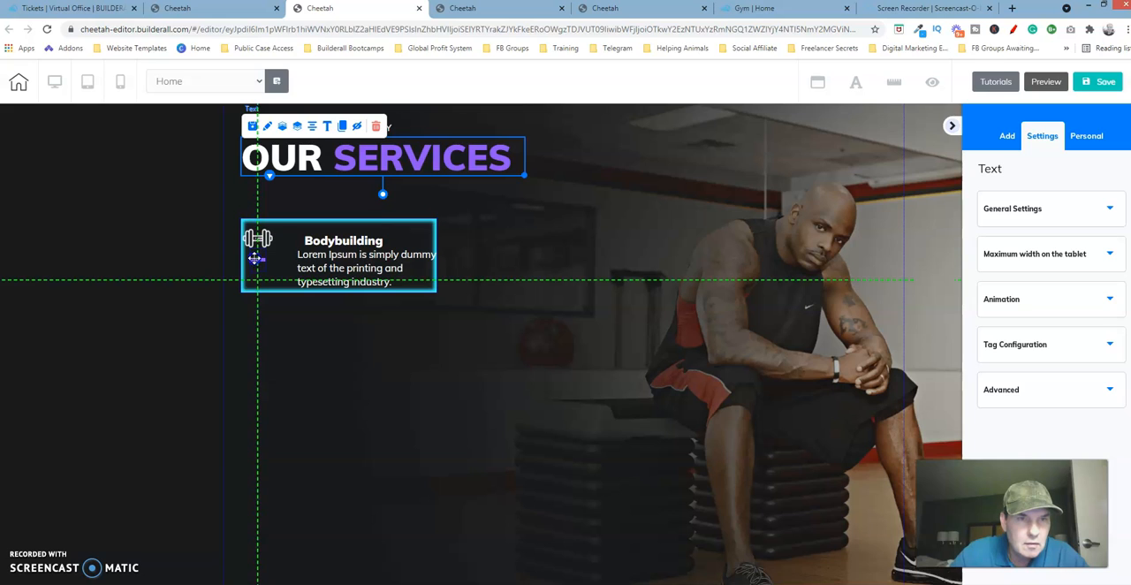
{"action": "left_click_drag", "start_coordinate": [255, 259], "coordinate": [256, 261]}
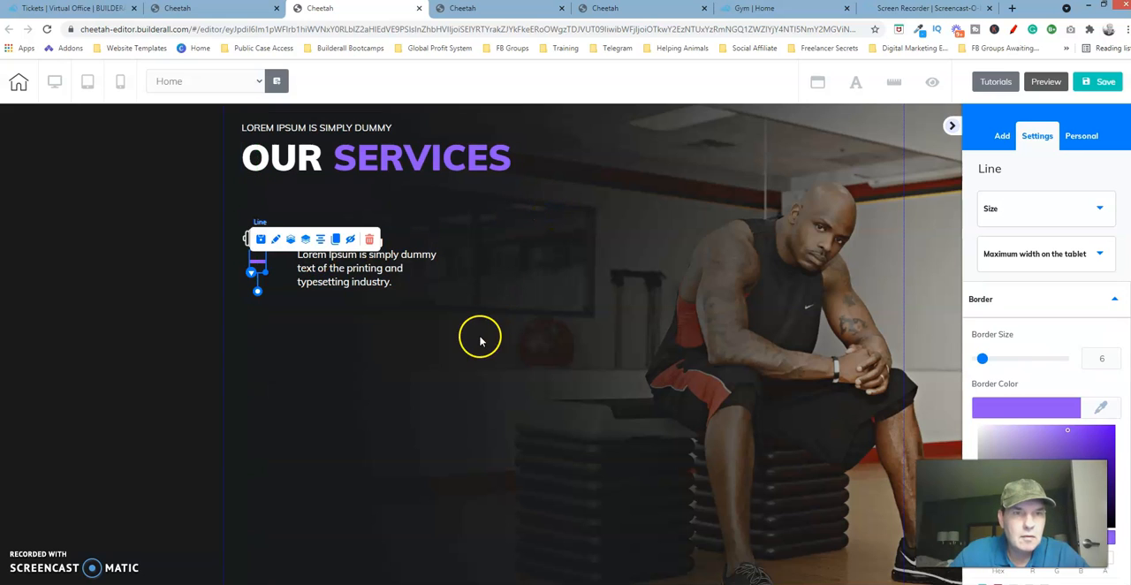
{"action": "left_click", "coordinate": [412, 269]}
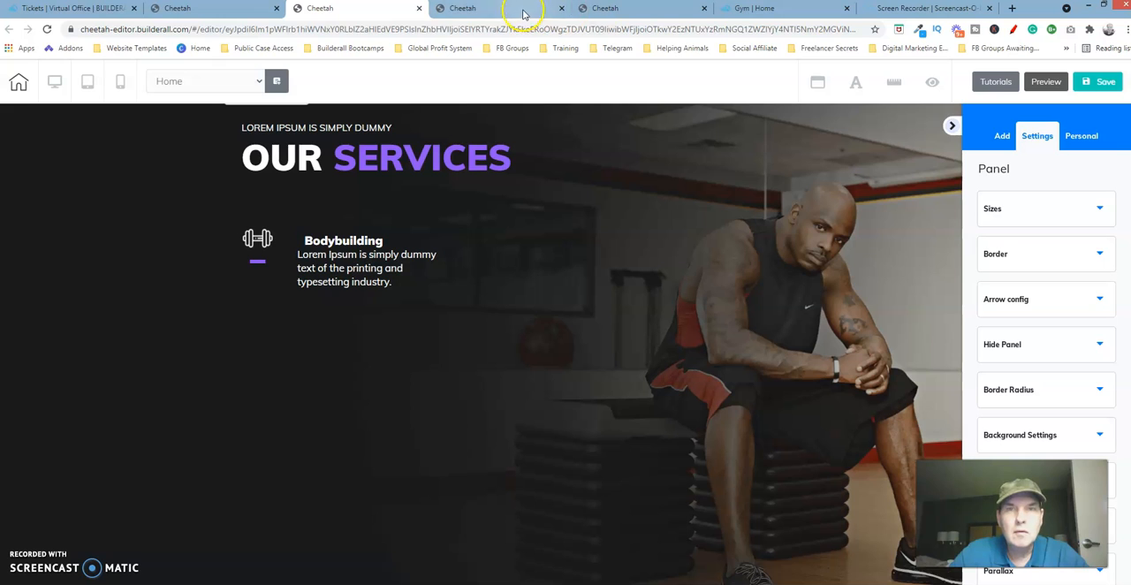
Compare the Bodybuilding box's layout with the one on the reference page.
{"action": "left_click", "coordinate": [635, 11]}
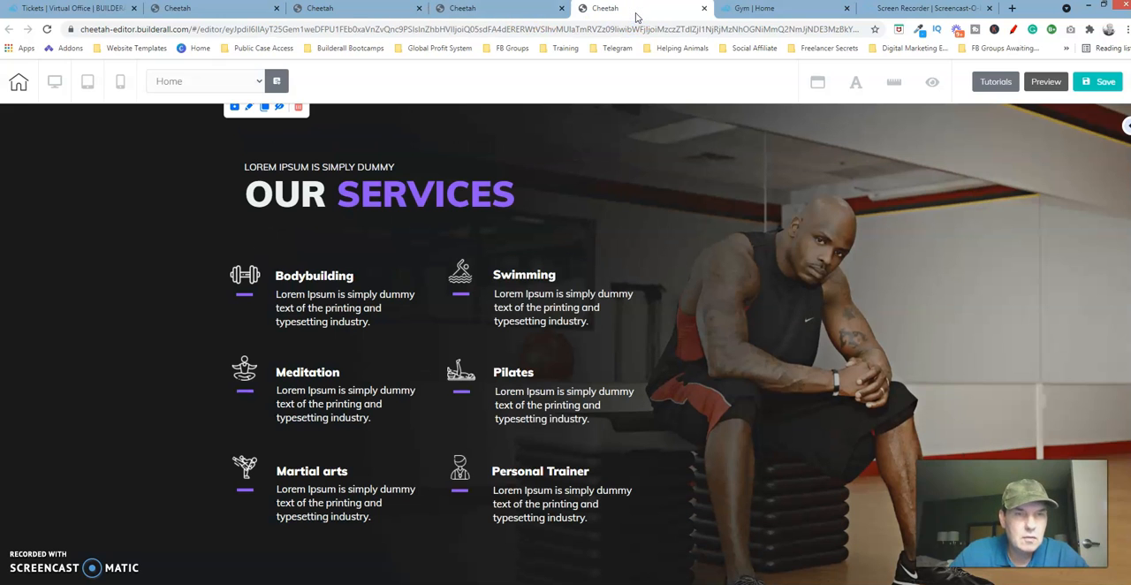
{"action": "left_click", "coordinate": [386, 8]}
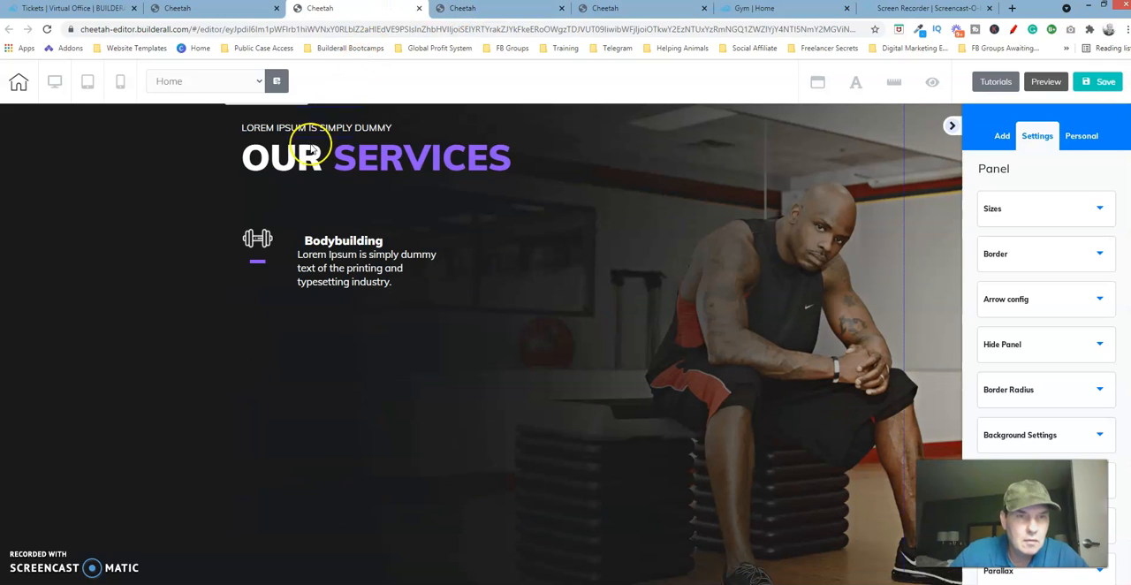
Following the reference page's Bodybuilding box, move the "Bodybuilding" title left and slightly up, closer to the dumbbell icon.
{"action": "left_click", "coordinate": [651, 11]}
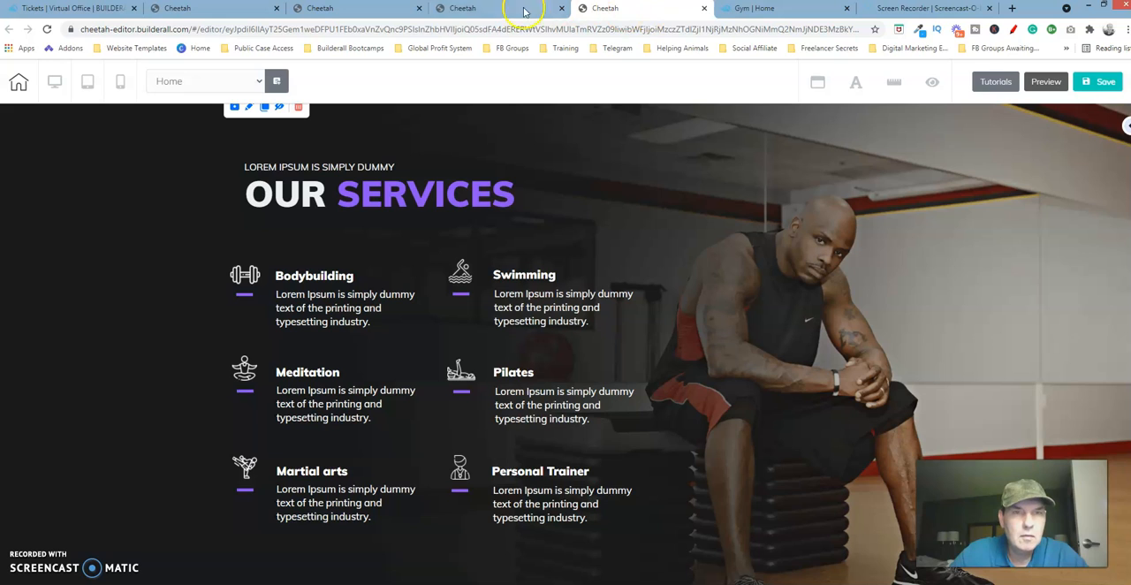
{"action": "left_click", "coordinate": [375, 9]}
{"action": "left_click_drag", "start_coordinate": [317, 245], "coordinate": [306, 238]}
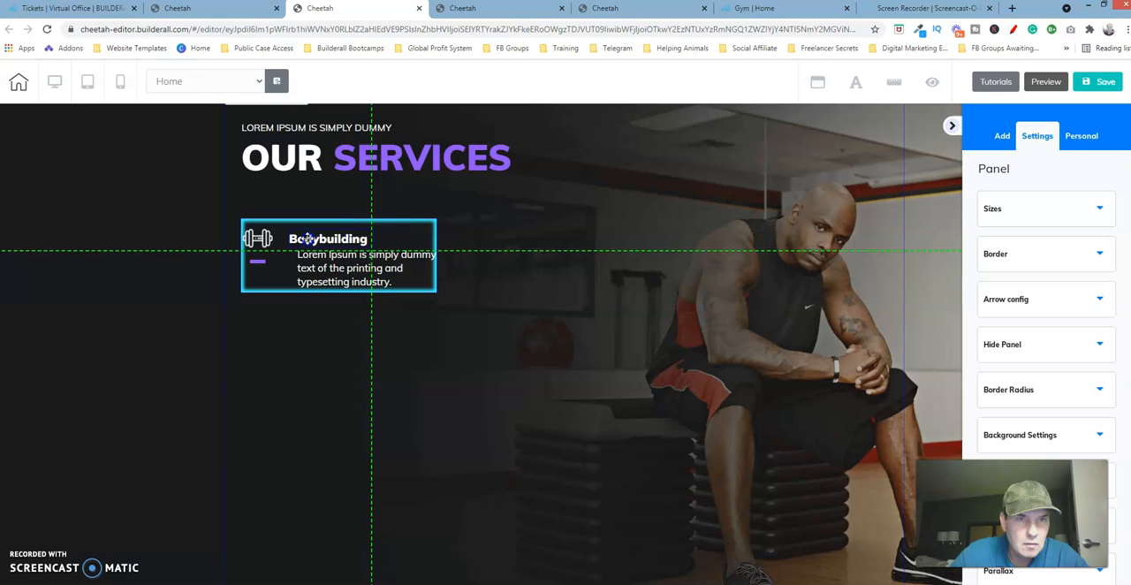
{"action": "left_click", "coordinate": [362, 257]}
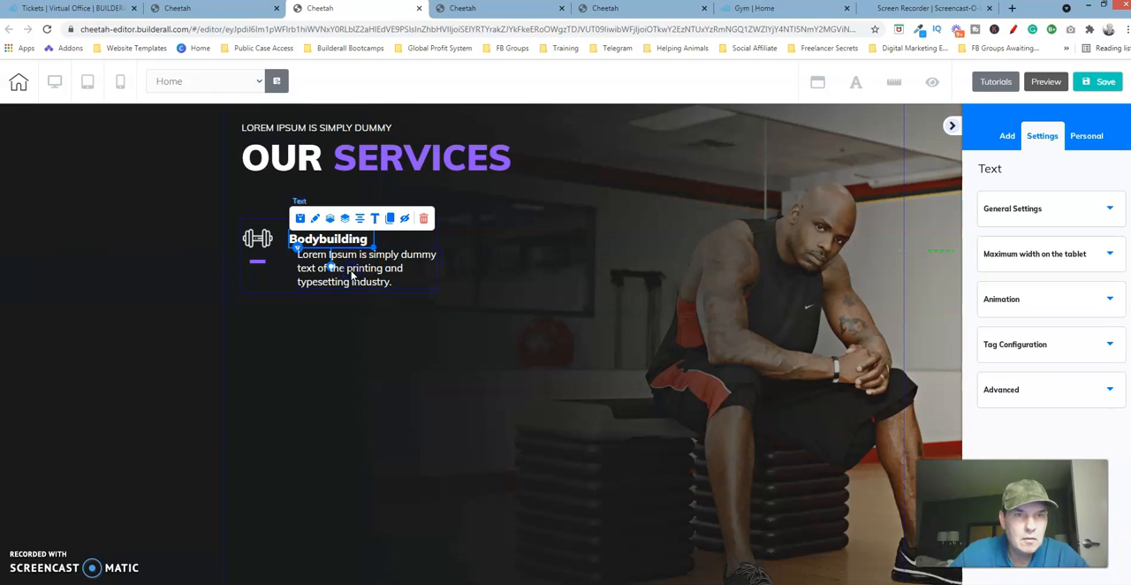
Move the Bodybuilding description left so its text lines up with the start of the title, as on the reference page.
{"action": "left_click", "coordinate": [618, 9]}
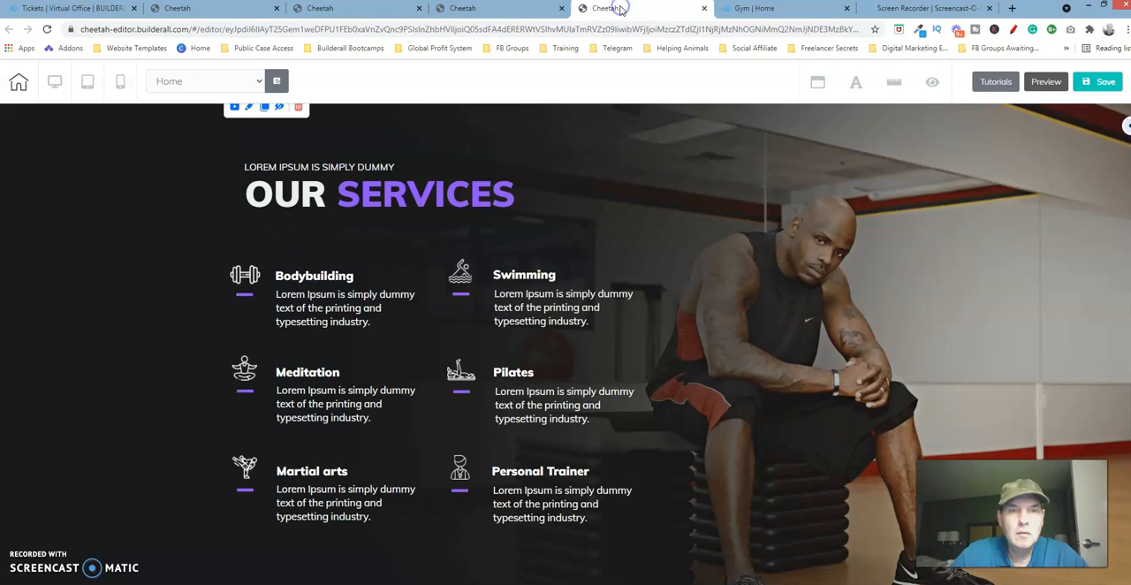
{"action": "left_click", "coordinate": [358, 8]}
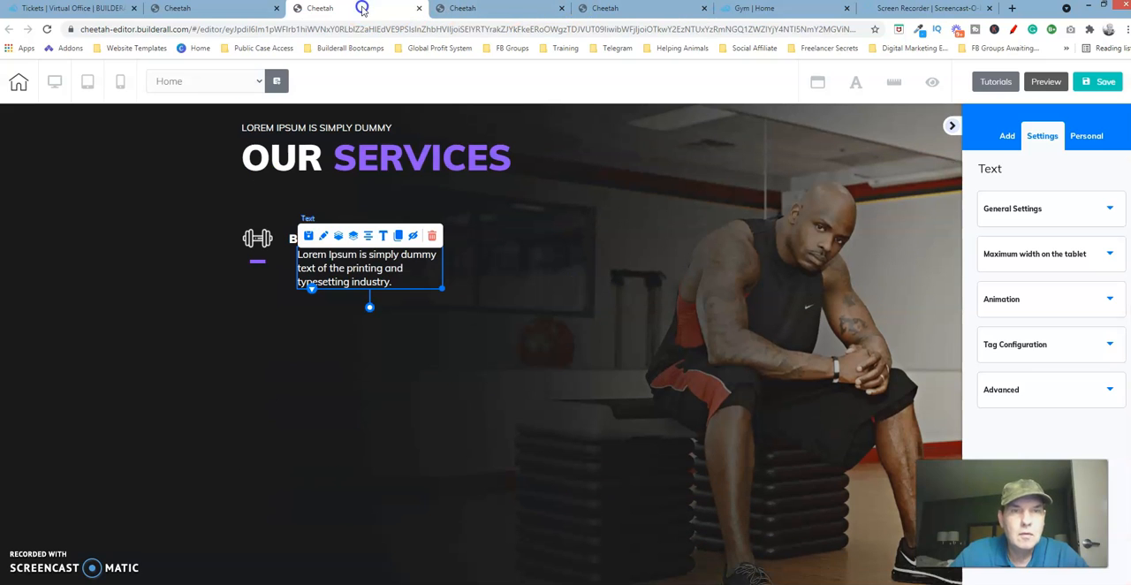
{"action": "left_click", "coordinate": [466, 160]}
{"action": "left_click", "coordinate": [471, 163]}
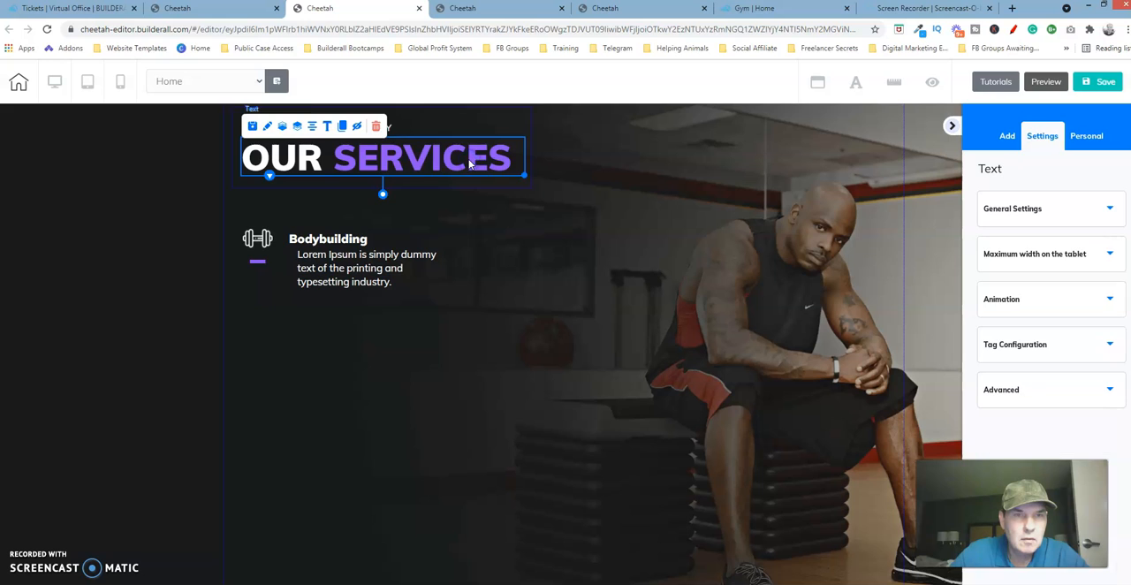
{"action": "left_click", "coordinate": [380, 274]}
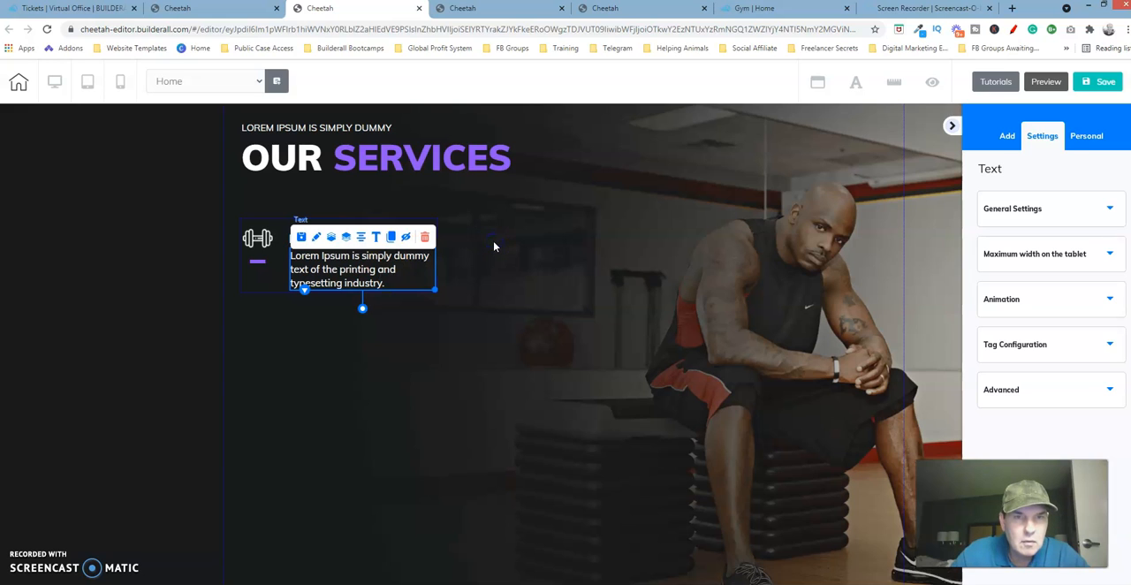
{"action": "left_click", "coordinate": [417, 280]}
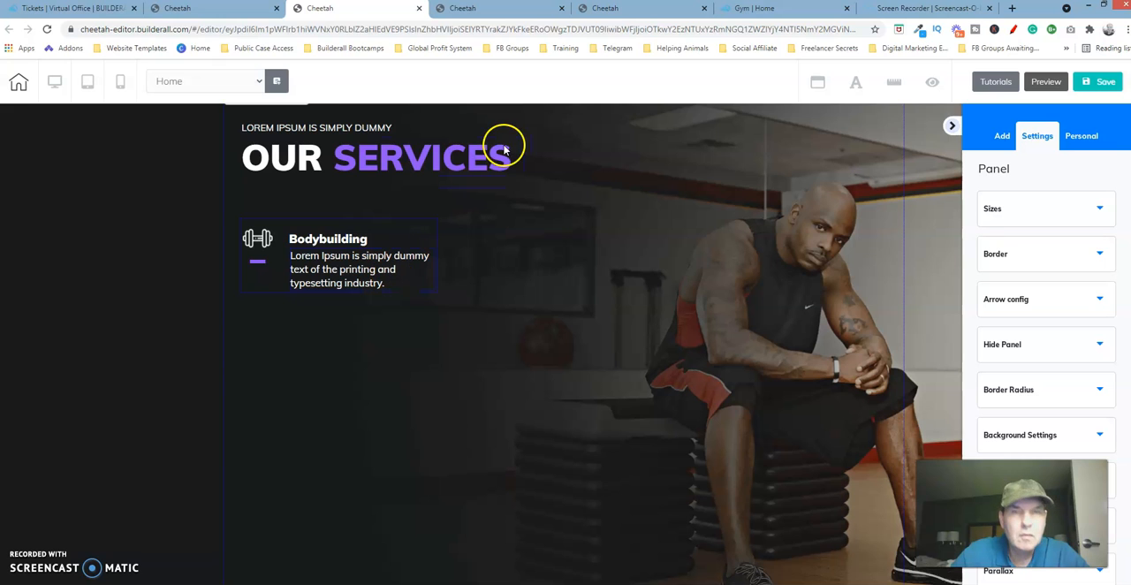
Check the title spacing on the reference page and nudge the "Bodybuilding" title up three increments away from its description.
{"action": "left_click", "coordinate": [635, 8]}
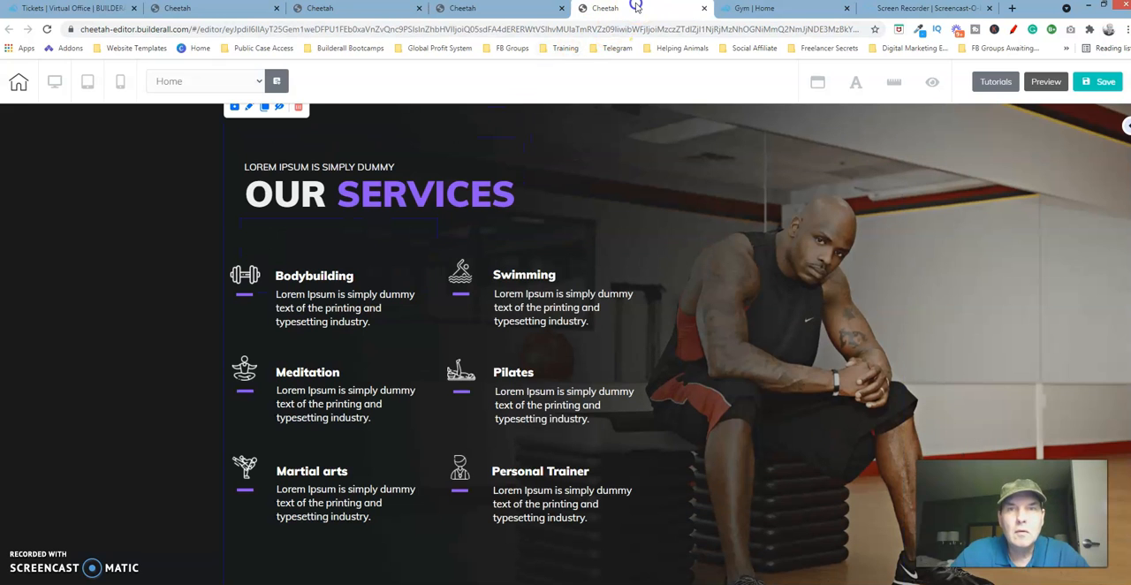
{"action": "left_click", "coordinate": [332, 271]}
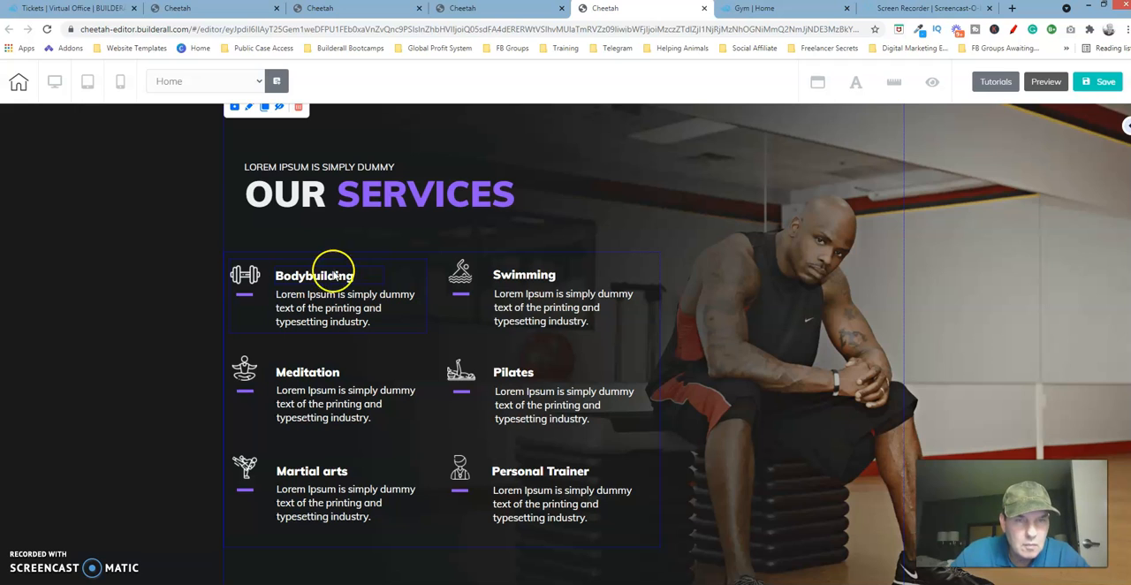
{"action": "left_click", "coordinate": [387, 13]}
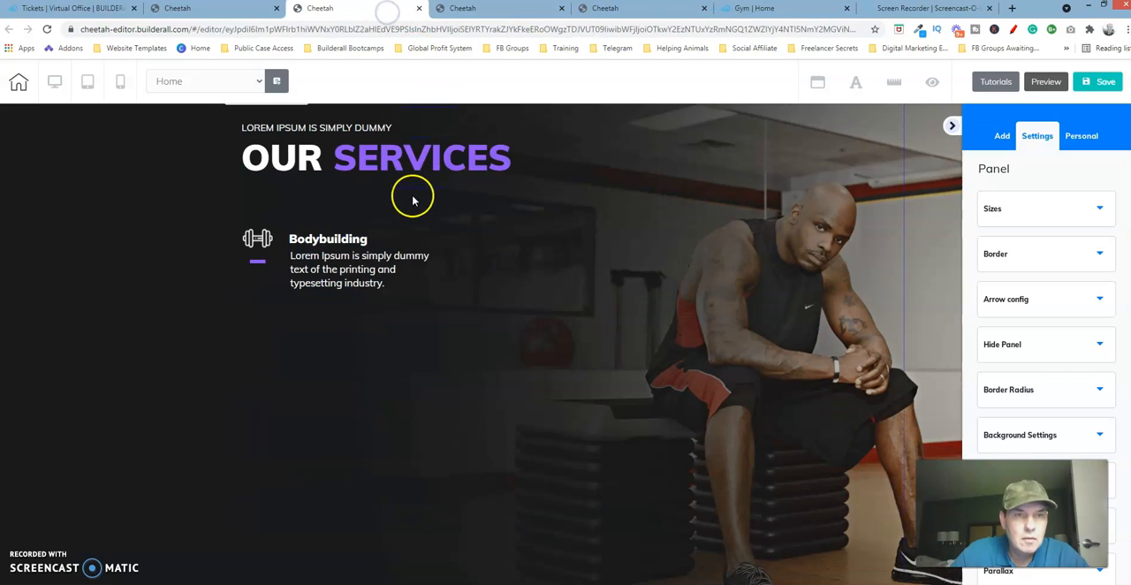
{"action": "left_click", "coordinate": [361, 242]}
{"action": "key", "text": "Up"}
{"action": "key", "text": "Up"}
{"action": "key", "text": "Up"}
{"action": "key", "text": "Up"}
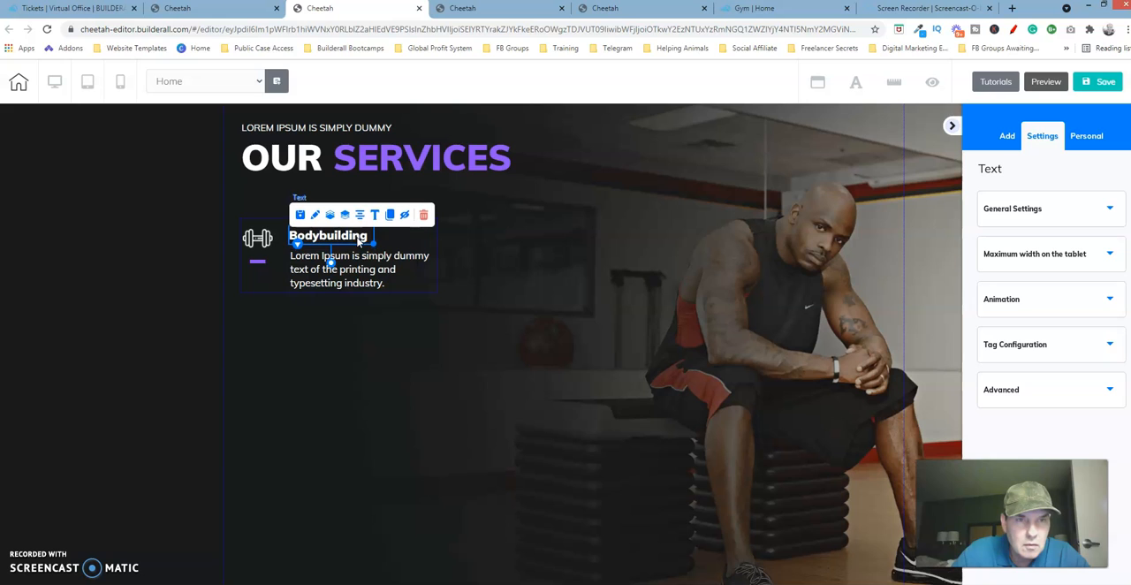
Nudge the Bodybuilding description and the dumbbell icon up slightly to match the raised title.
{"action": "left_click", "coordinate": [345, 269]}
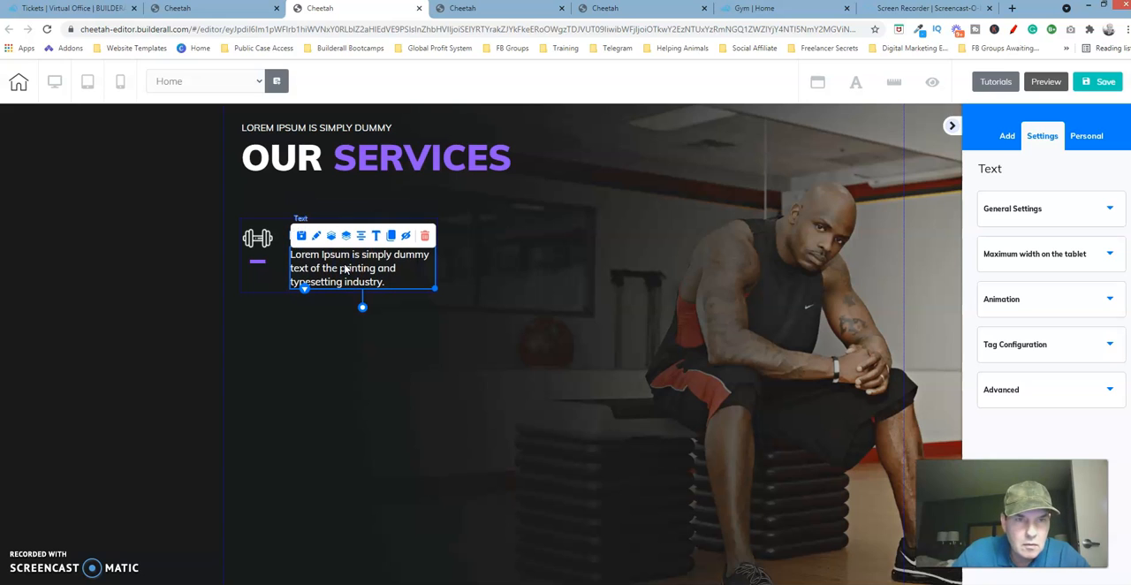
{"action": "left_click", "coordinate": [263, 237]}
{"action": "left_click", "coordinate": [297, 239]}
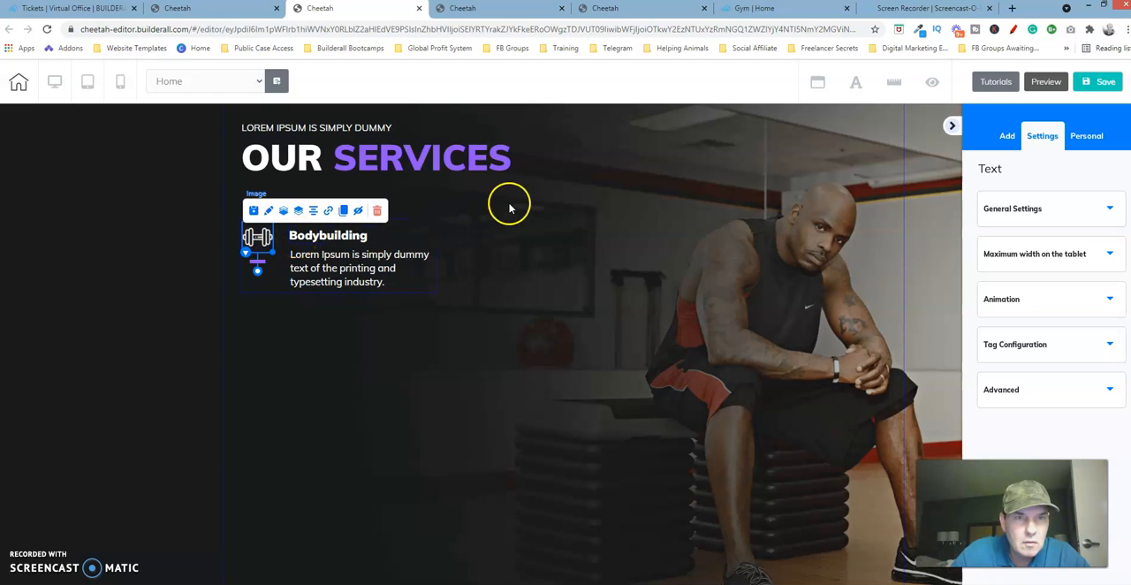
{"action": "left_click", "coordinate": [438, 154]}
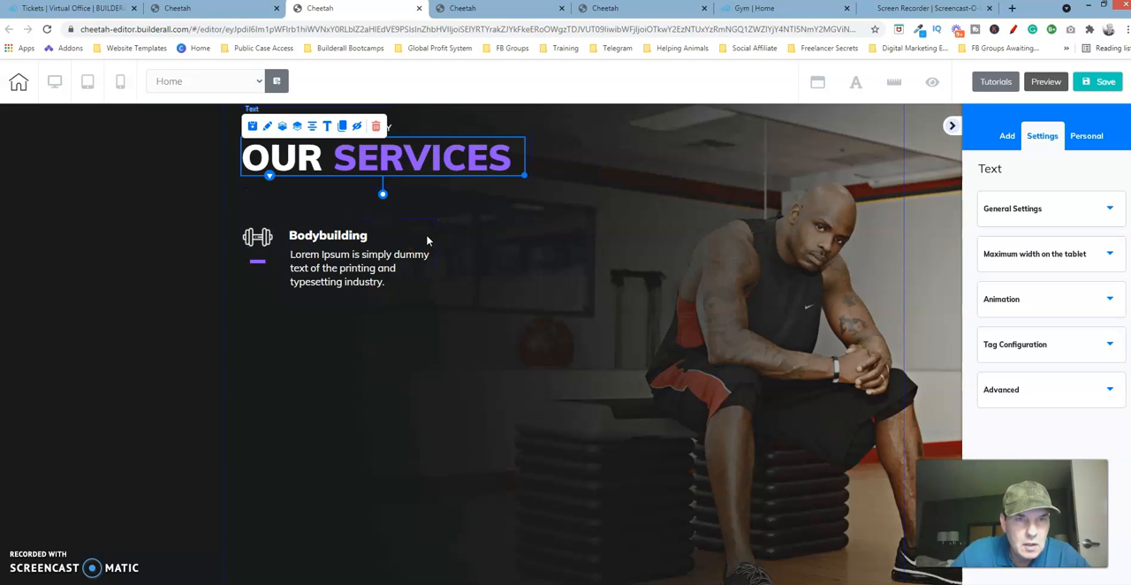
On the reference page, examine the width and height settings of the outer box that holds all six services.
{"action": "left_click", "coordinate": [623, 8]}
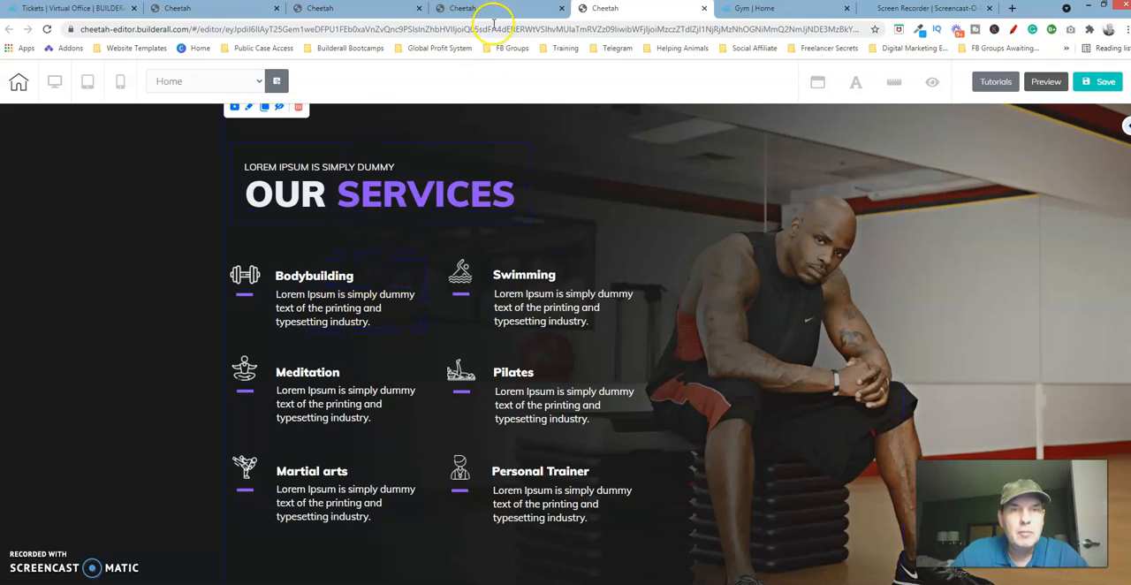
{"action": "left_click", "coordinate": [439, 267]}
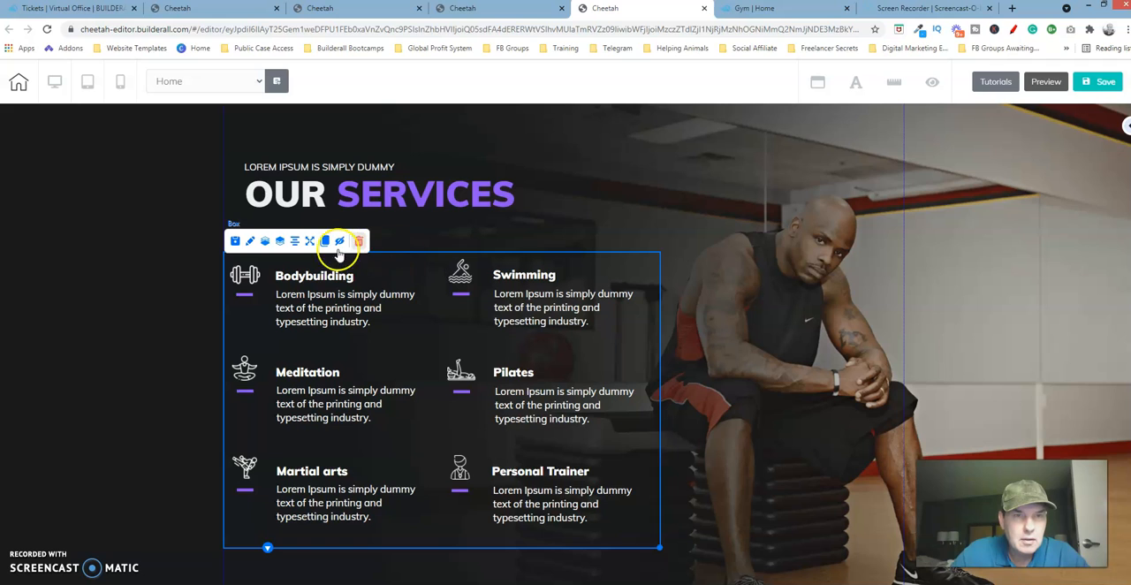
{"action": "left_click", "coordinate": [250, 244]}
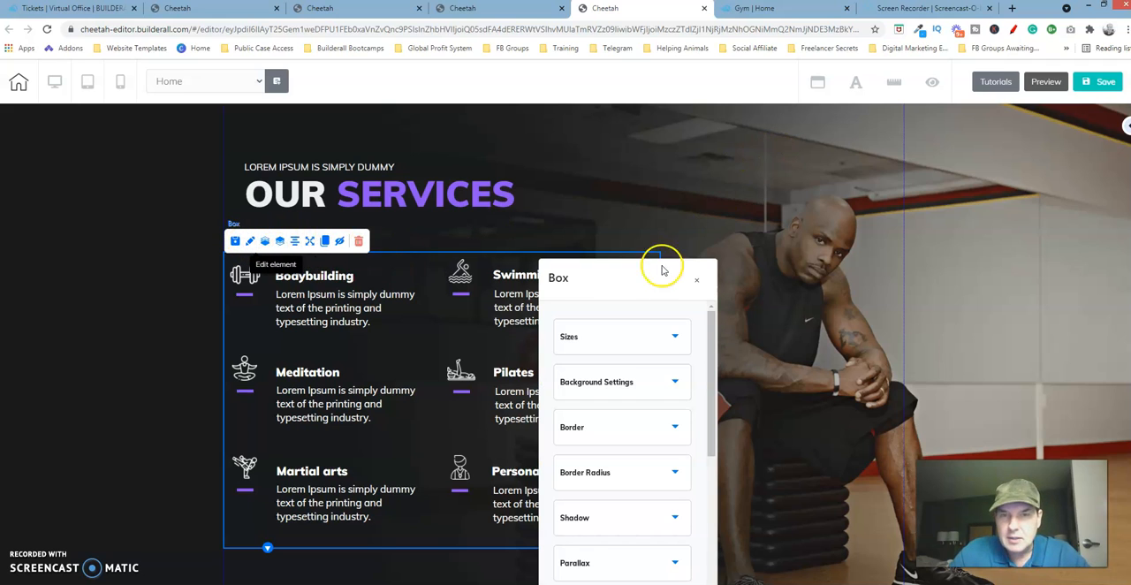
{"action": "left_click_drag", "start_coordinate": [678, 263], "coordinate": [838, 186]}
{"action": "left_click", "coordinate": [860, 242]}
{"action": "left_click", "coordinate": [806, 315]}
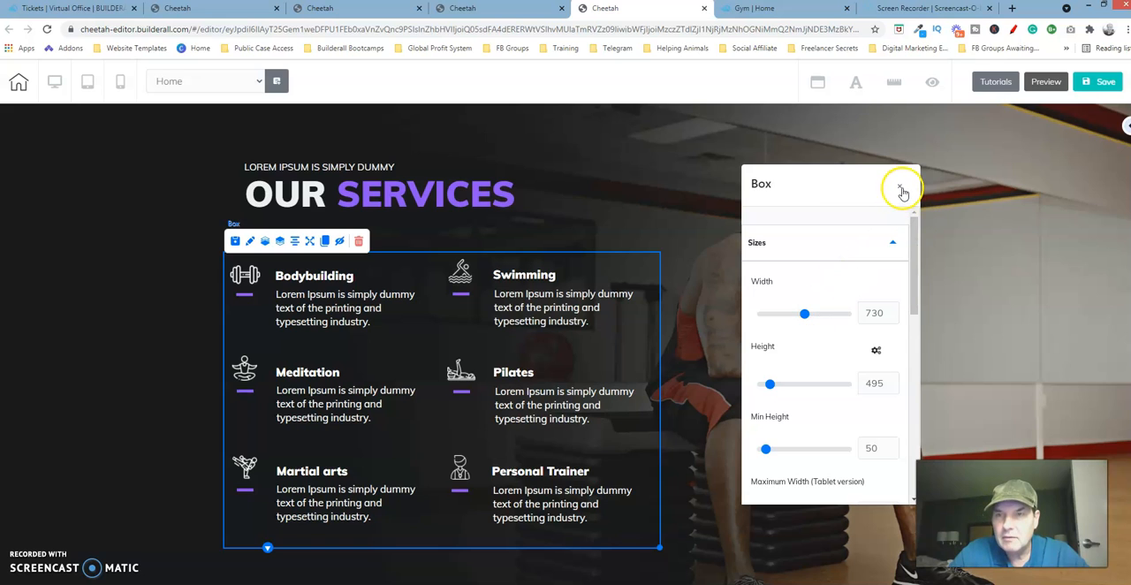
{"action": "left_click", "coordinate": [809, 244]}
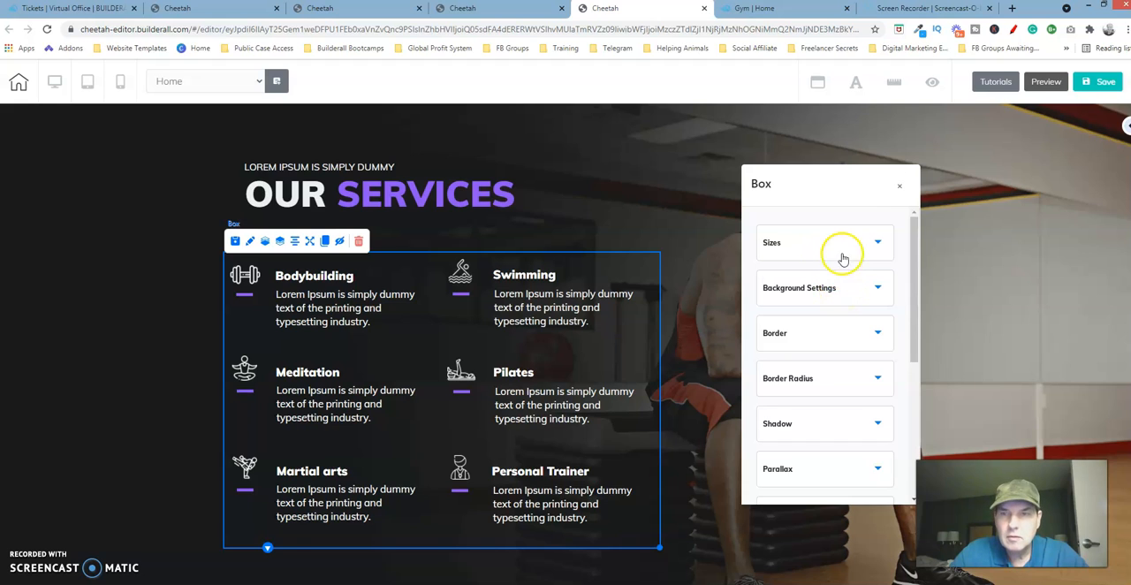
{"action": "left_click", "coordinate": [898, 188]}
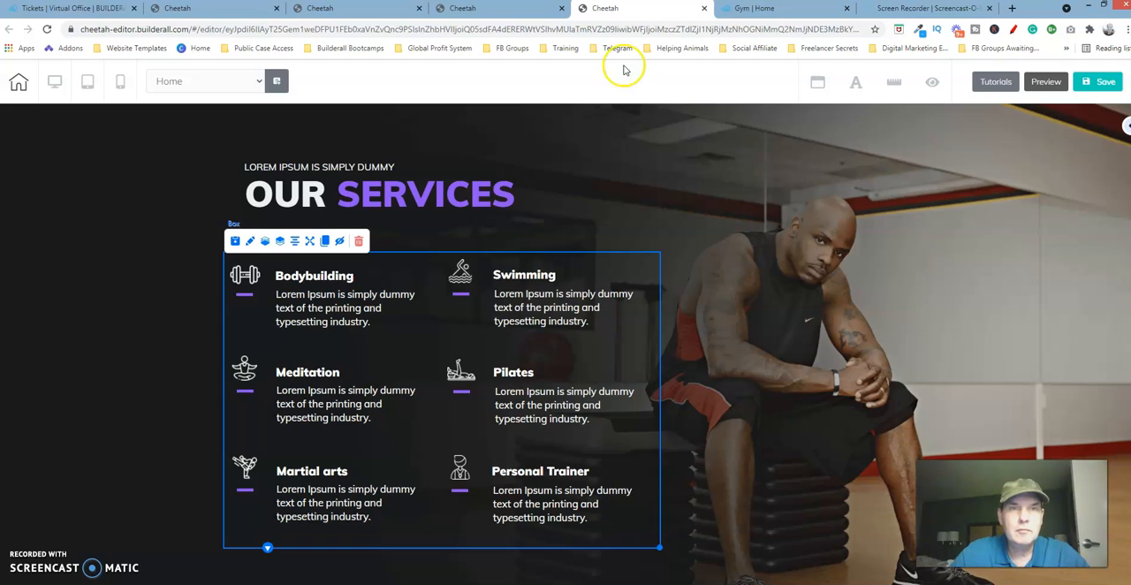
Back on the page being rebuilt, add a solid light-colored Box element and place it below the Bodybuilding service.
{"action": "left_click", "coordinate": [389, 9]}
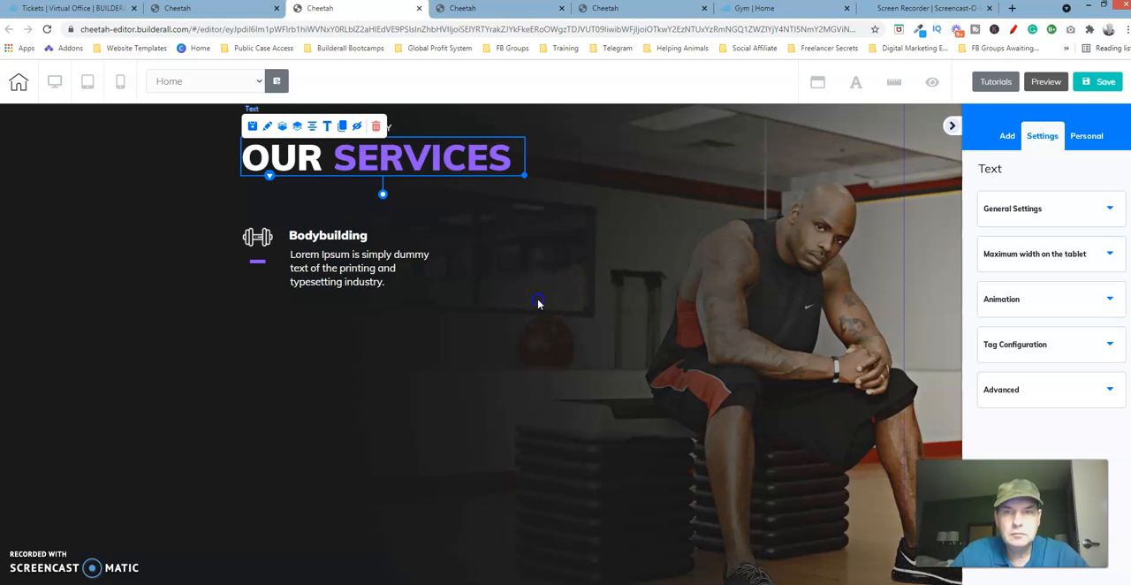
{"action": "left_click", "coordinate": [1008, 139]}
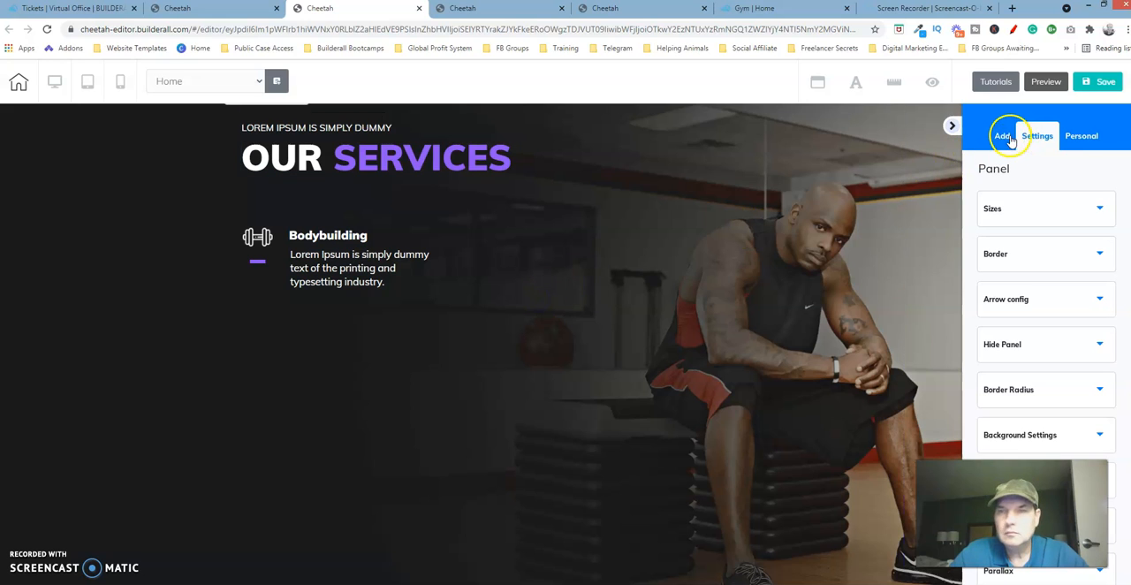
{"action": "left_click", "coordinate": [1006, 137]}
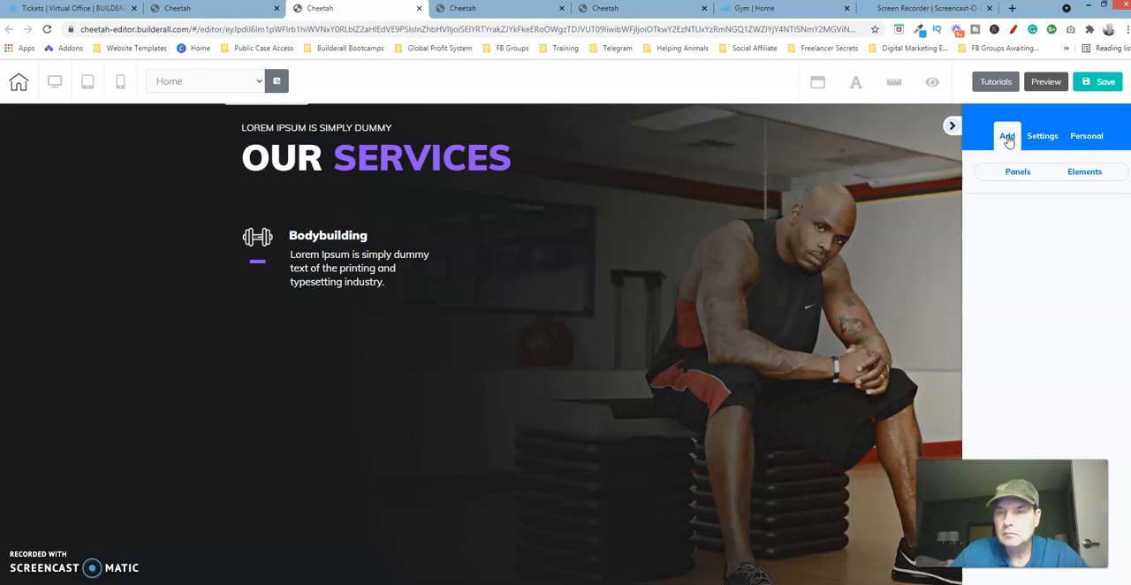
{"action": "left_click", "coordinate": [1087, 169]}
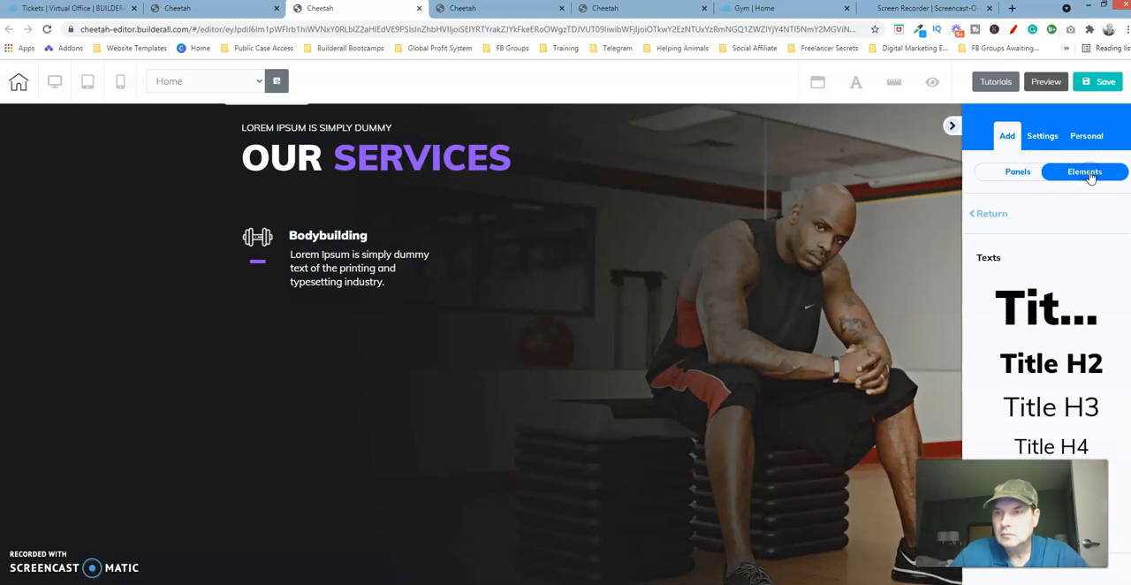
{"action": "left_click", "coordinate": [990, 213]}
{"action": "scroll", "coordinate": [1047, 345], "scroll_direction": "down", "scroll_amount": 4}
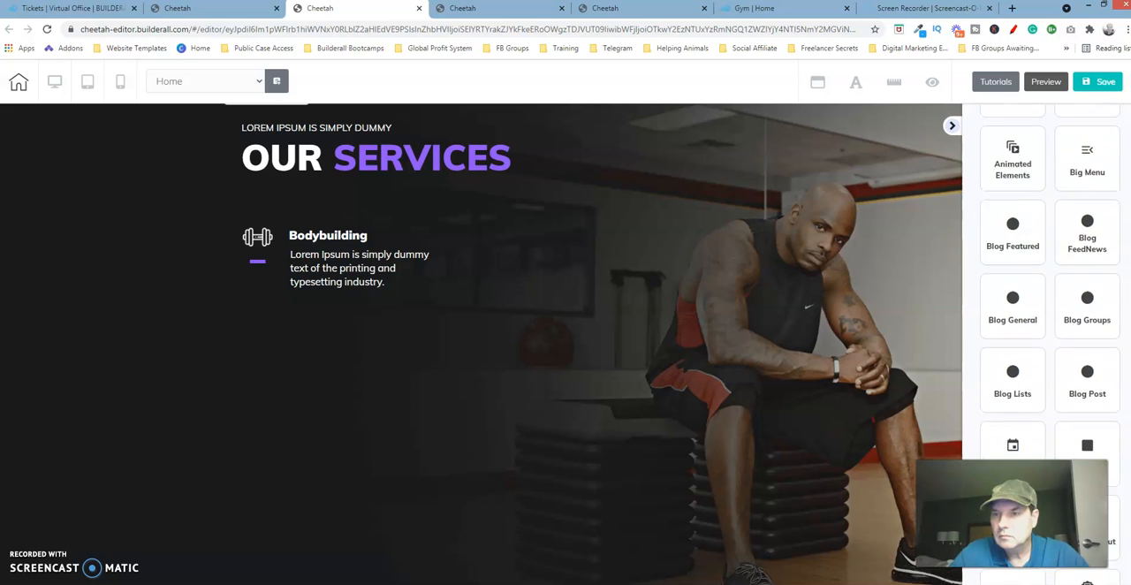
{"action": "left_click", "coordinate": [1092, 268]}
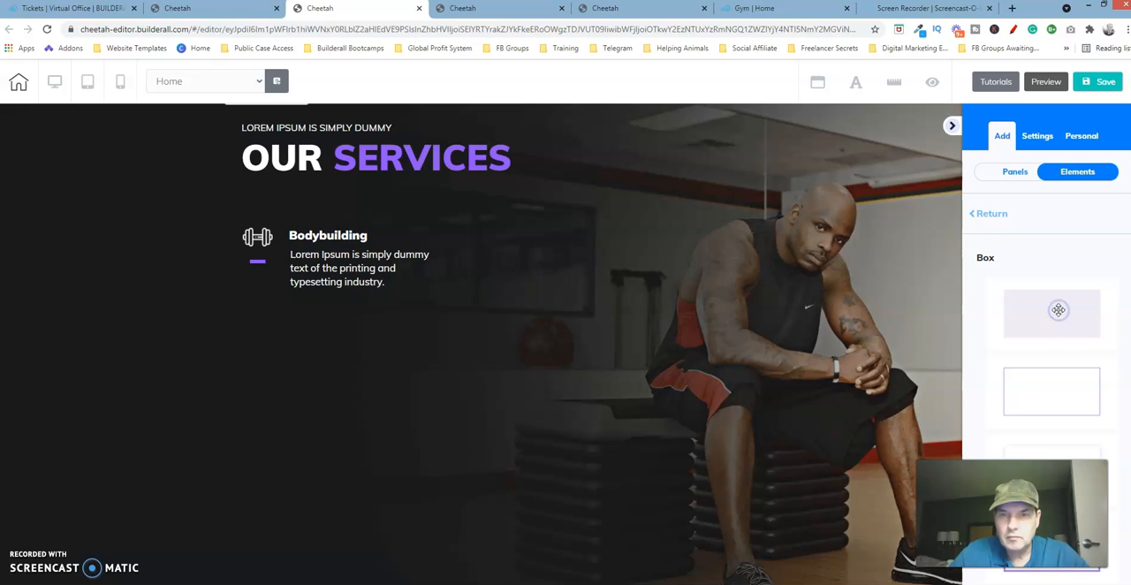
{"action": "left_click", "coordinate": [1058, 310]}
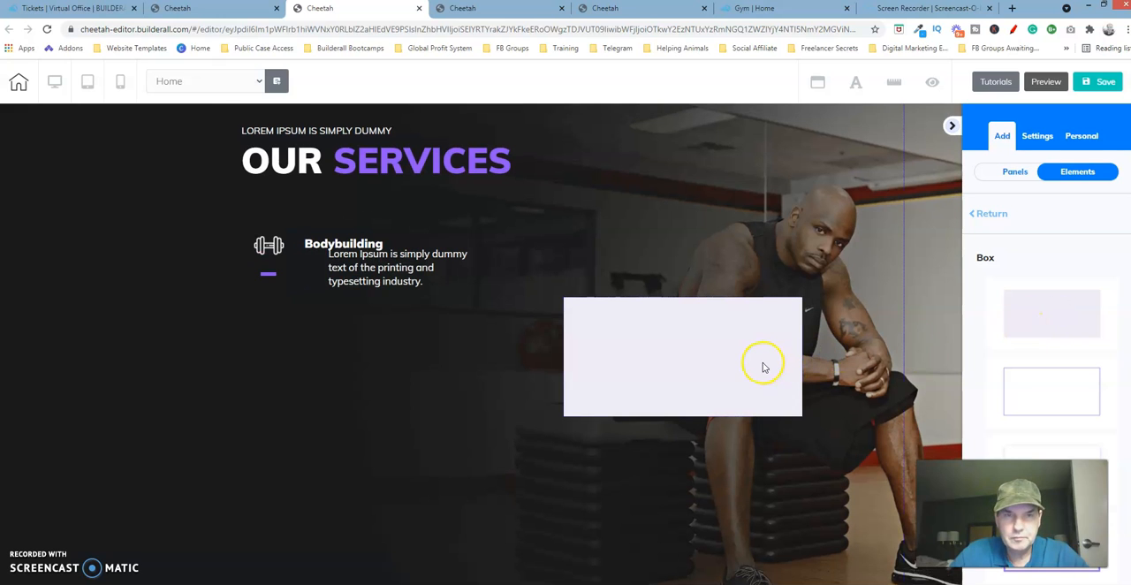
{"action": "left_click_drag", "start_coordinate": [763, 364], "coordinate": [447, 420]}
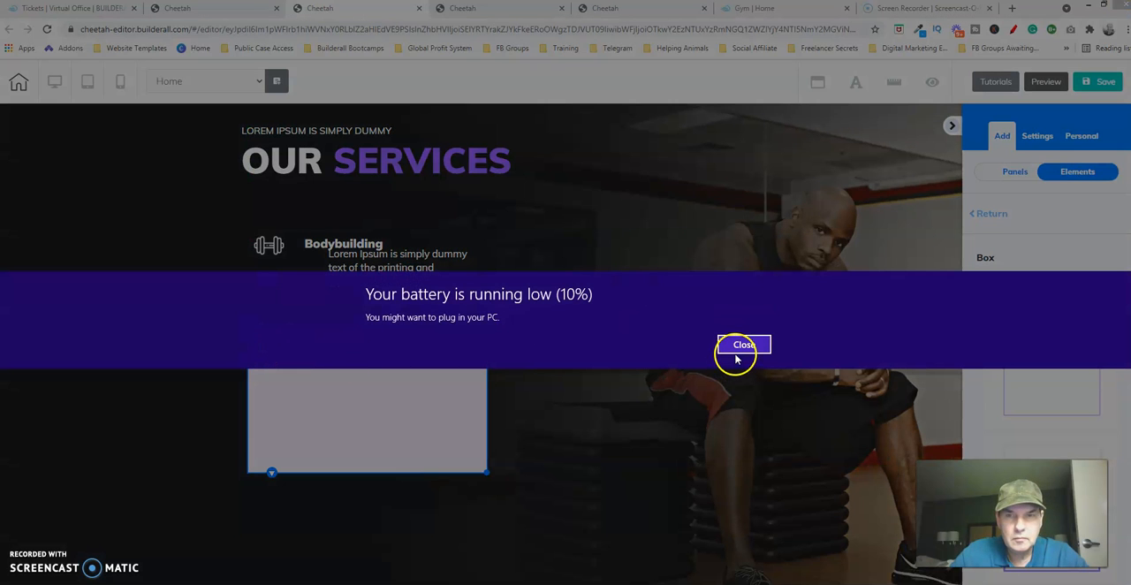
{"action": "left_click", "coordinate": [742, 346]}
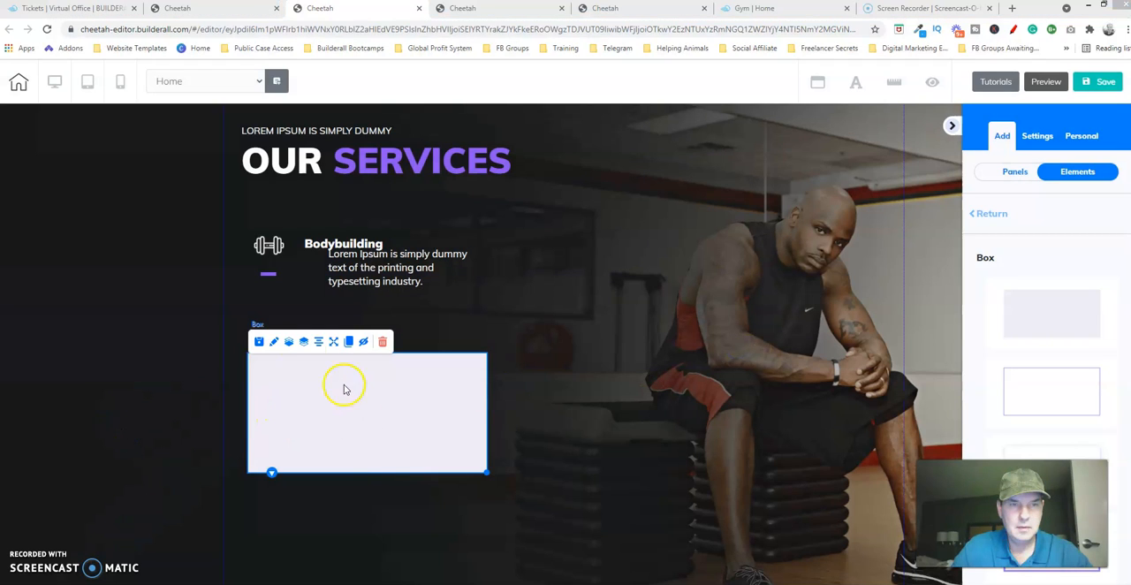
Set the new light-colored box's width to 730.
{"action": "left_click", "coordinate": [274, 343]}
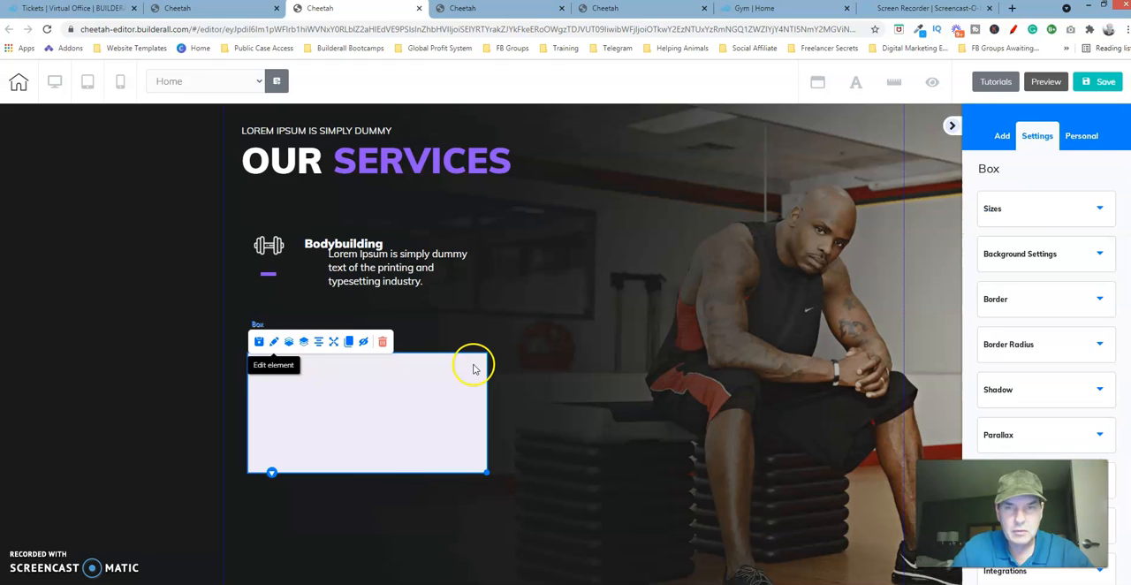
{"action": "left_click", "coordinate": [1034, 212]}
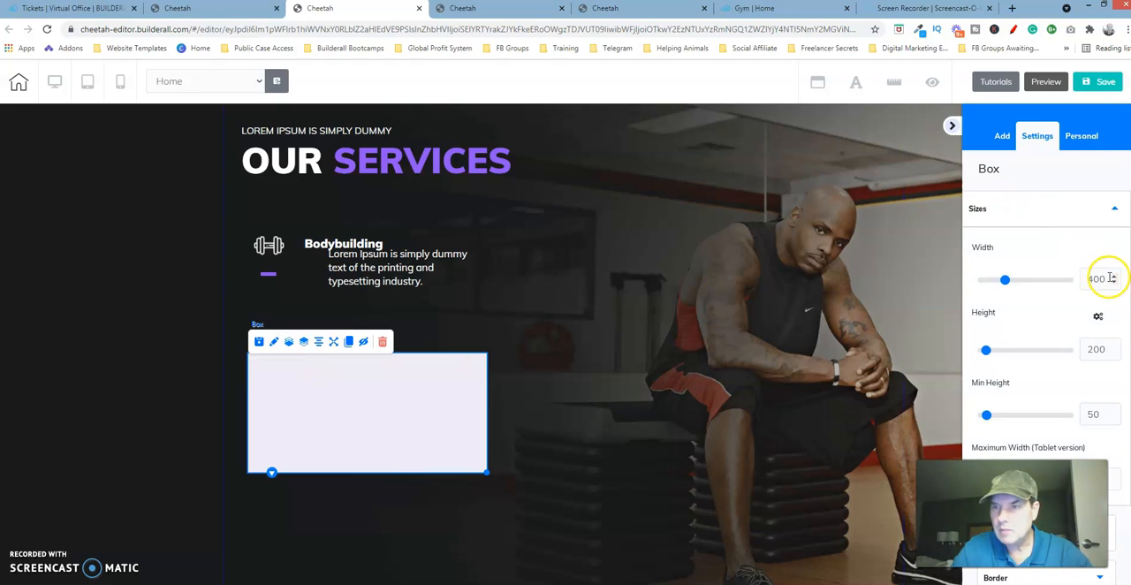
{"action": "left_click_drag", "start_coordinate": [1005, 280], "coordinate": [1016, 281]}
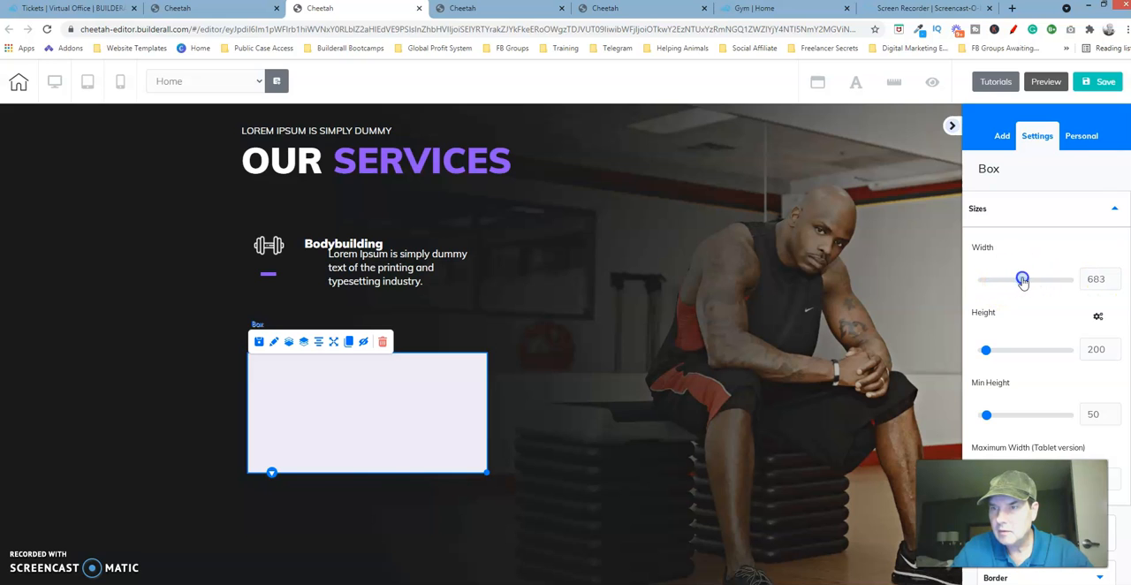
{"action": "left_click_drag", "start_coordinate": [1027, 280], "coordinate": [1027, 280]}
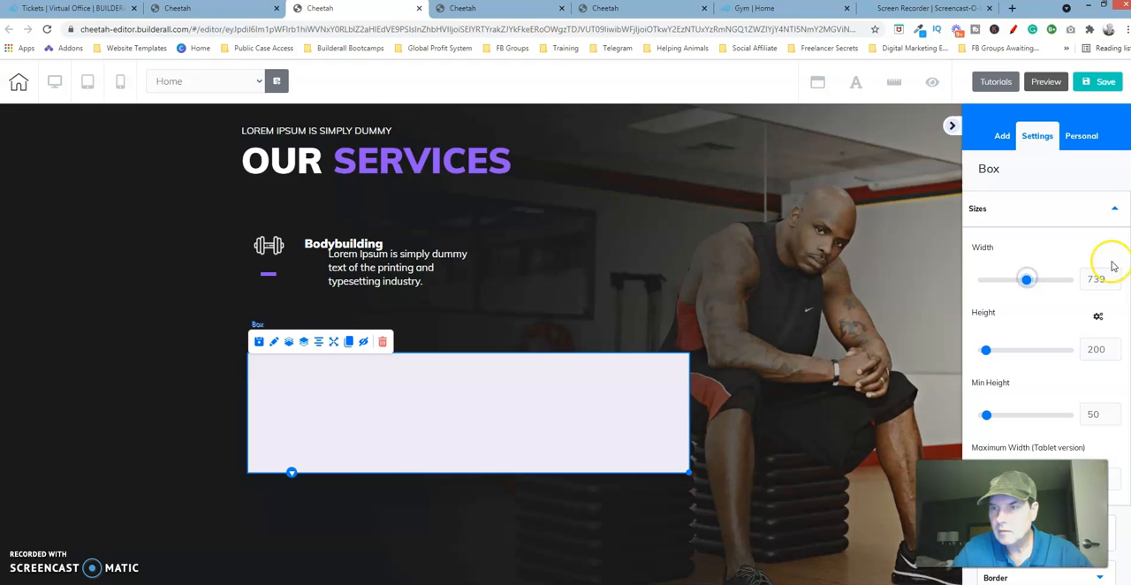
{"action": "left_click", "coordinate": [1117, 282]}
{"action": "left_click", "coordinate": [1117, 283]}
{"action": "left_click", "coordinate": [1118, 283]}
{"action": "left_click", "coordinate": [1117, 283]}
{"action": "left_click", "coordinate": [1117, 283]}
{"action": "left_click", "coordinate": [1117, 283]}
{"action": "left_click", "coordinate": [1117, 282]}
{"action": "left_click", "coordinate": [1117, 283]}
{"action": "left_click", "coordinate": [1118, 283]}
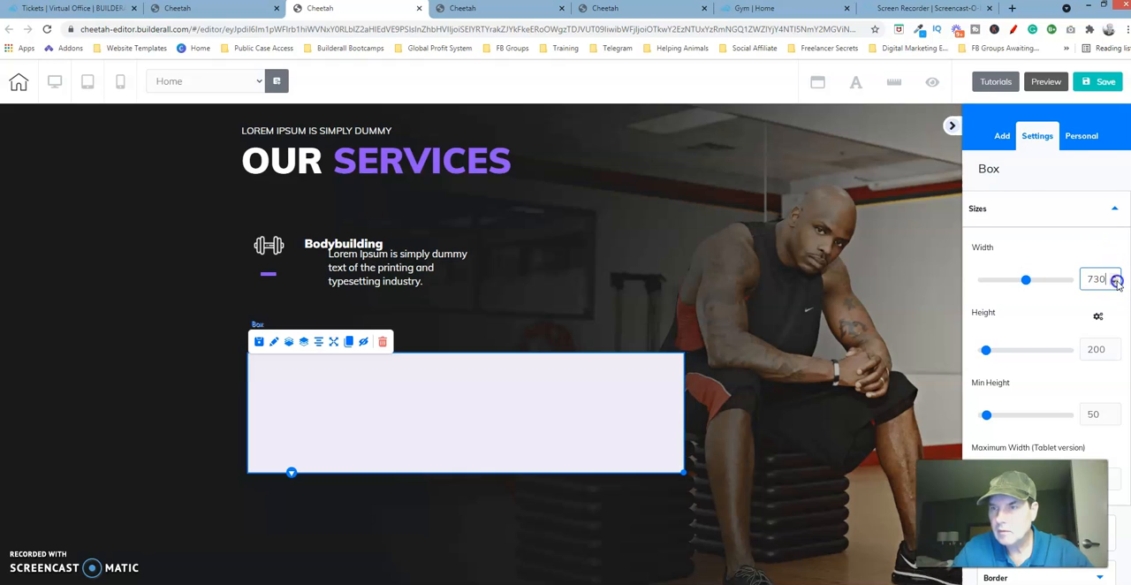
Set the light-colored outer box's height to 495.
{"action": "left_click_drag", "start_coordinate": [987, 351], "coordinate": [1000, 354]}
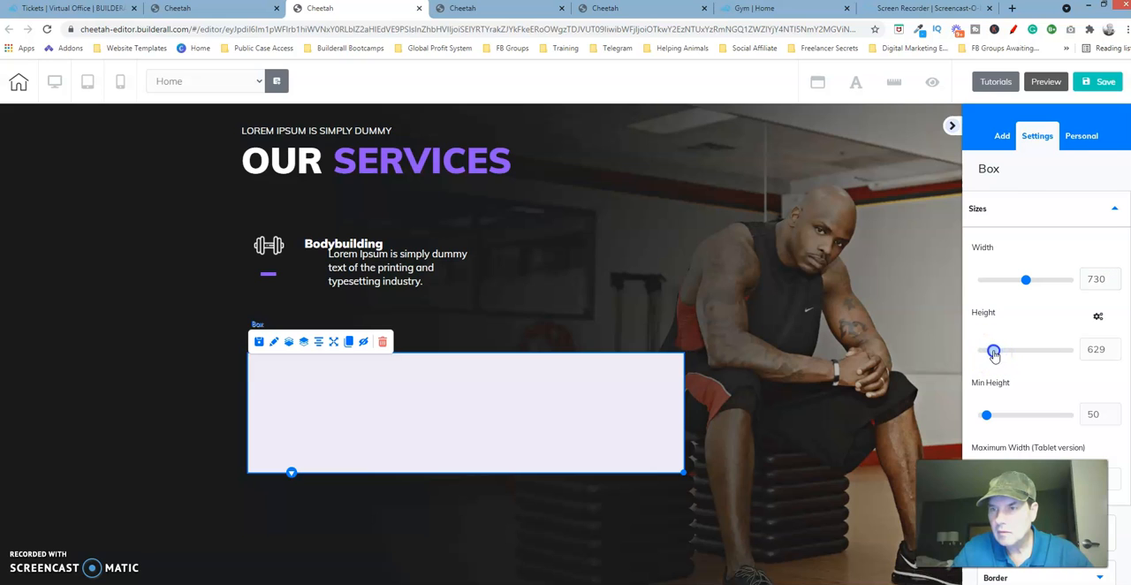
{"action": "left_click_drag", "start_coordinate": [991, 354], "coordinate": [991, 353]}
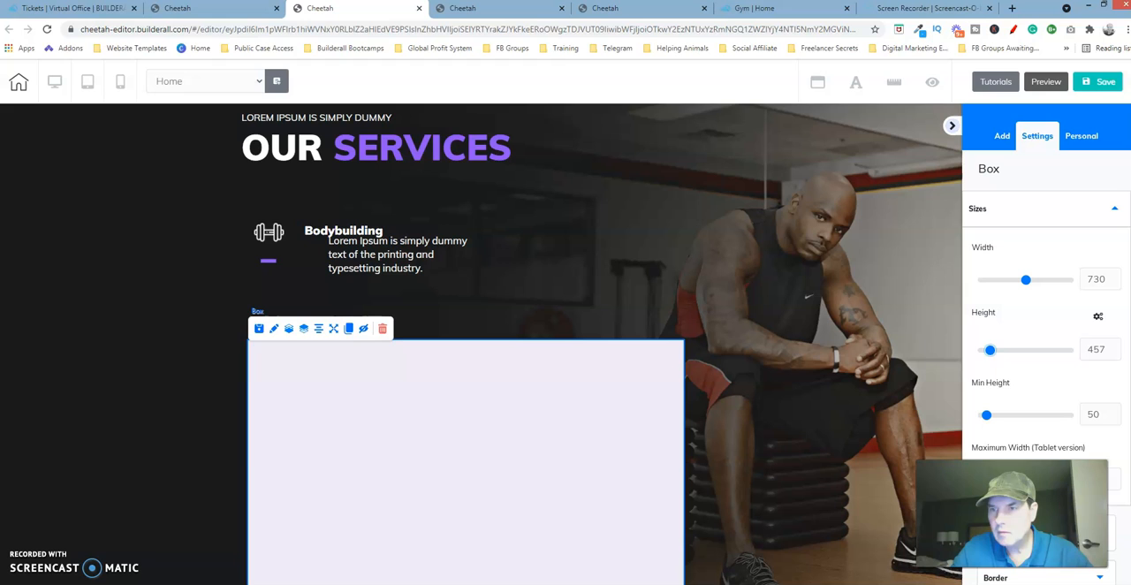
{"action": "left_click", "coordinate": [1115, 347]}
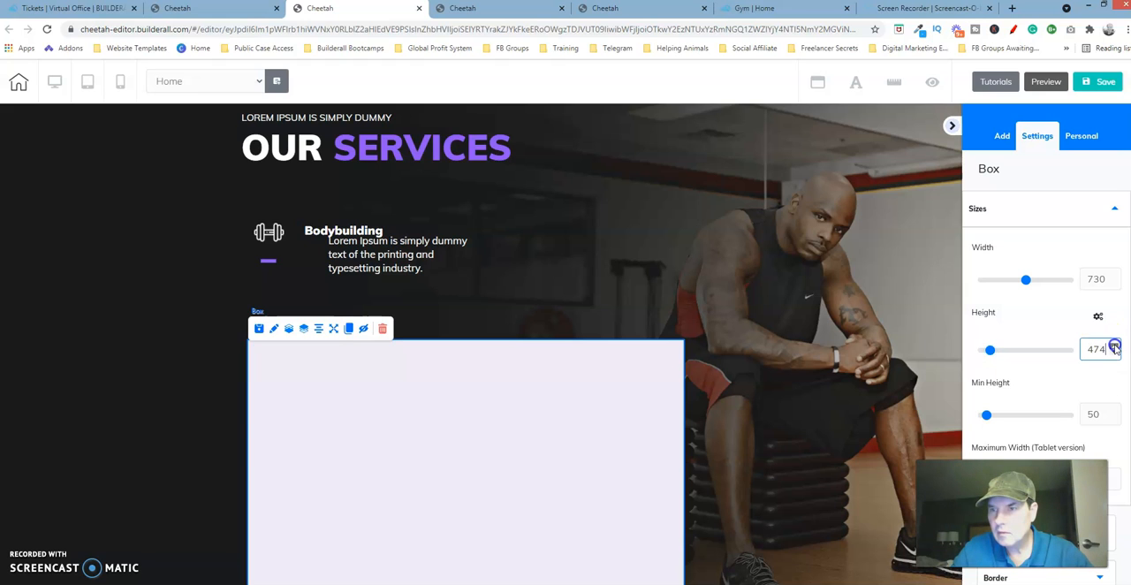
{"action": "left_click", "coordinate": [1116, 348]}
{"action": "left_click", "coordinate": [1115, 347]}
{"action": "left_click", "coordinate": [1116, 348]}
{"action": "left_click", "coordinate": [1115, 347]}
{"action": "left_click", "coordinate": [1115, 348]}
{"action": "left_click", "coordinate": [1115, 347]}
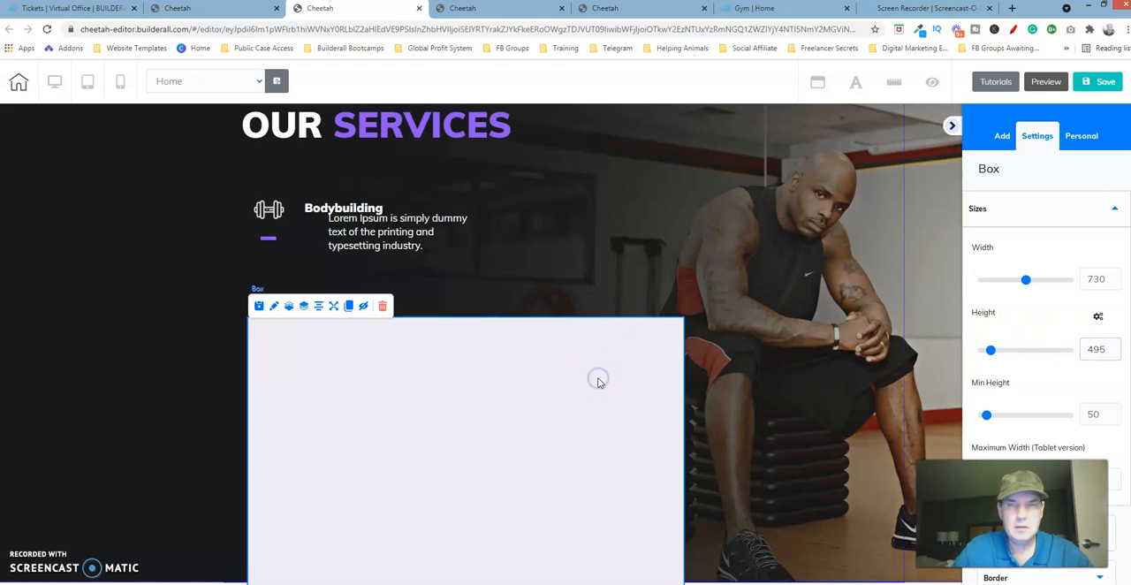
Align the Bodybuilding description under its title, and shift the icon, accent line and text toward the left edge of their box.
{"action": "left_click", "coordinate": [399, 224]}
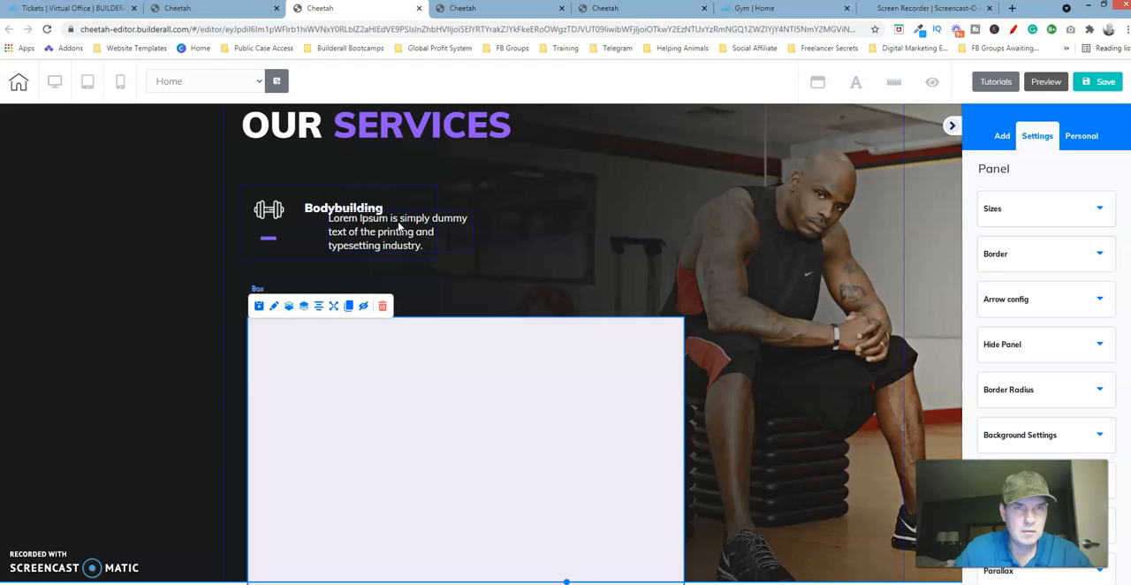
{"action": "left_click", "coordinate": [399, 226]}
{"action": "key", "text": "Left"}
{"action": "key", "text": "Left"}
{"action": "key", "text": "Left"}
{"action": "key", "text": "Left"}
{"action": "key", "text": "Left"}
{"action": "key", "text": "Left"}
{"action": "key", "text": "Left"}
{"action": "key", "text": "Left"}
{"action": "key", "text": "Left"}
{"action": "key", "text": "Left"}
{"action": "key", "text": "Left"}
{"action": "key", "text": "Left"}
{"action": "key", "text": "Left"}
{"action": "key", "text": "Left"}
{"action": "key", "text": "Left"}
{"action": "key", "text": "Left"}
{"action": "key", "text": "Left"}
{"action": "key", "text": "Left"}
{"action": "key", "text": "Left"}
{"action": "key", "text": "Left"}
{"action": "key", "text": "Left"}
{"action": "key", "text": "Left"}
{"action": "key", "text": "Left"}
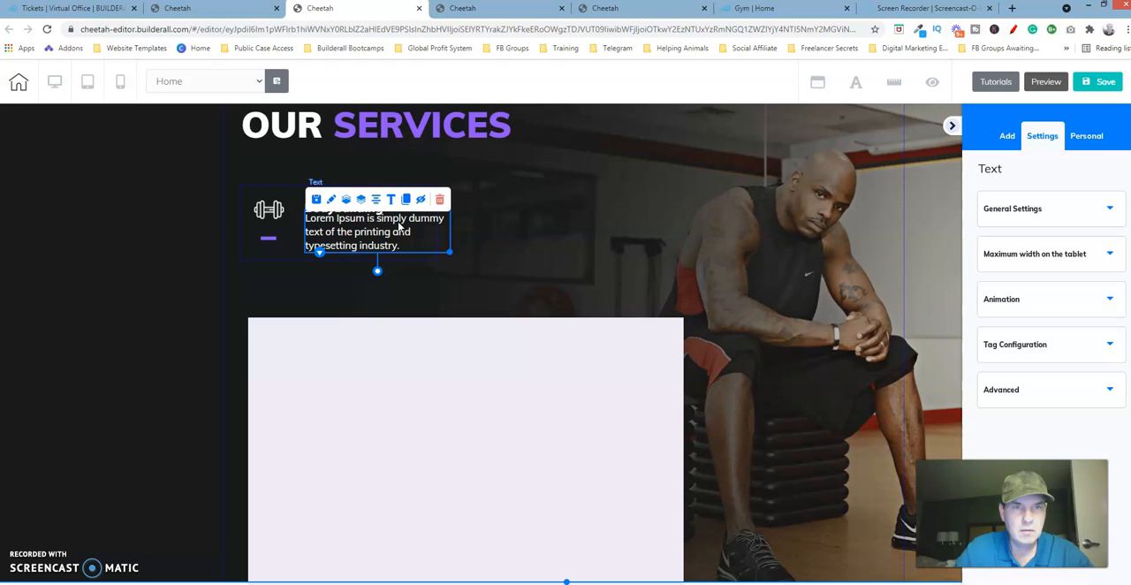
{"action": "key", "text": "Down"}
{"action": "key", "text": "Down"}
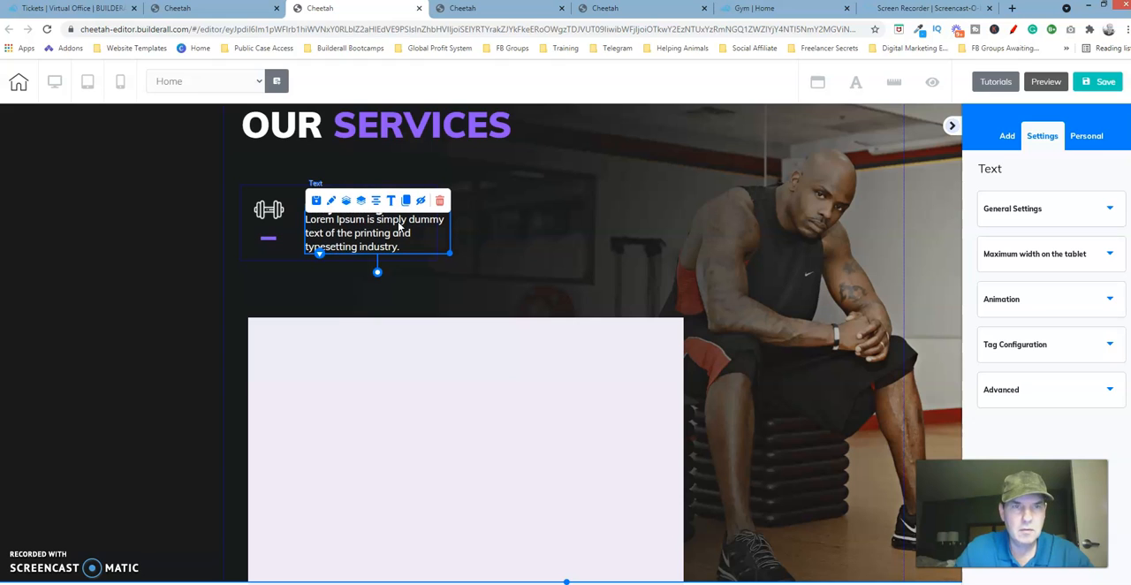
{"action": "left_click", "coordinate": [266, 237]}
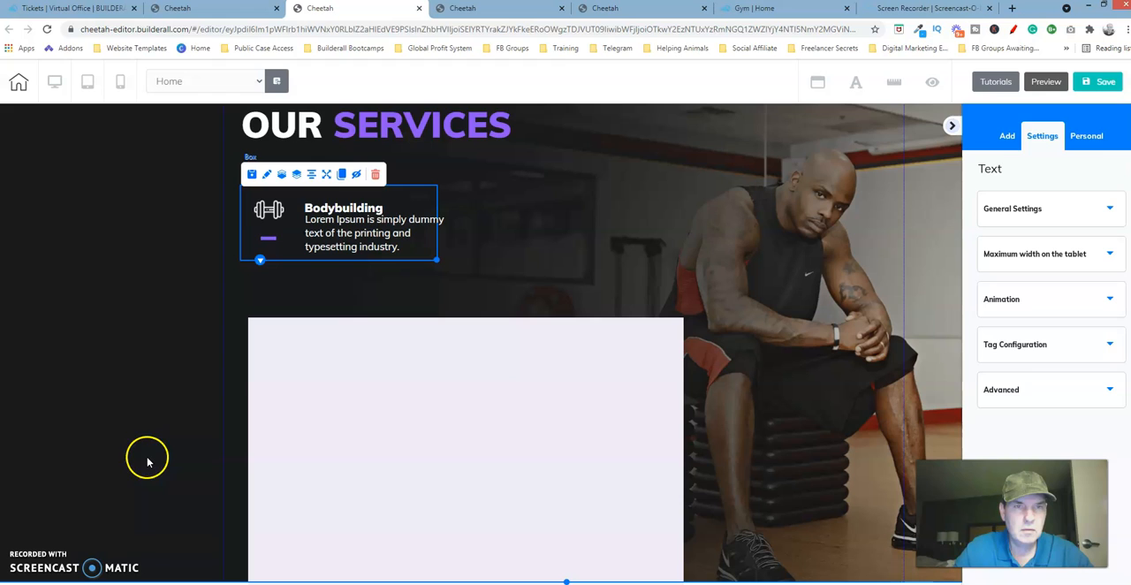
{"action": "left_click", "coordinate": [328, 426]}
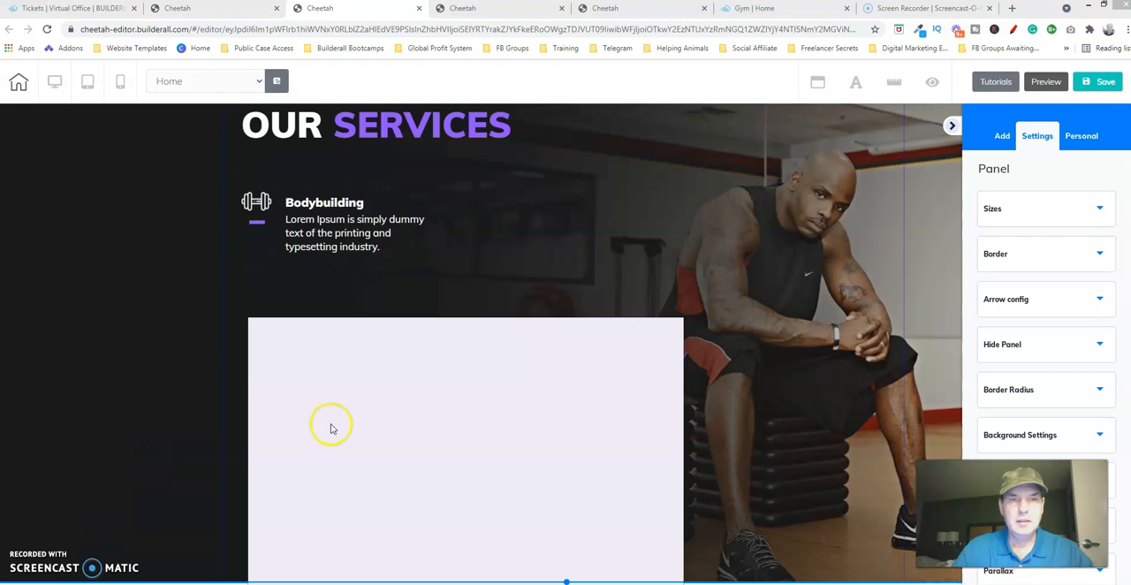
Make the outer box's solid background color fully transparent by lowering its alpha to 0.
{"action": "left_click", "coordinate": [329, 358]}
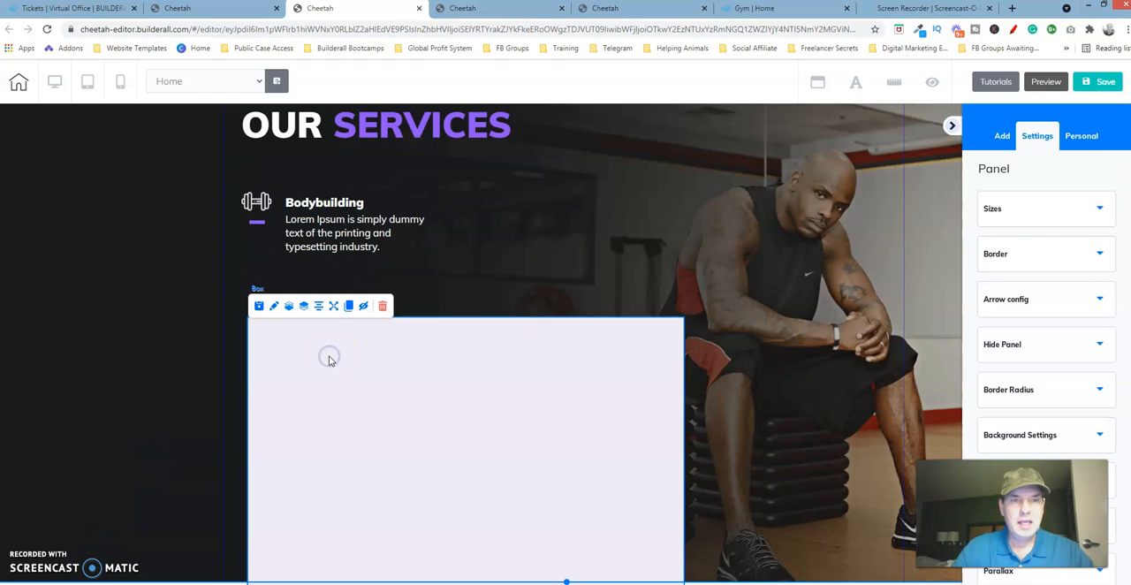
{"action": "left_click", "coordinate": [275, 307]}
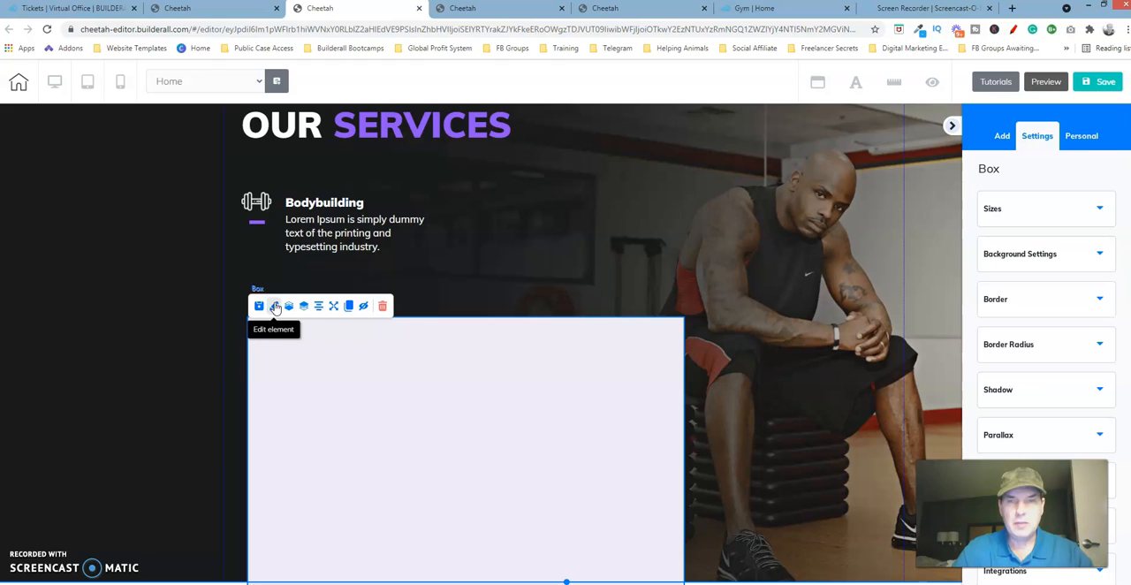
{"action": "left_click", "coordinate": [1015, 248]}
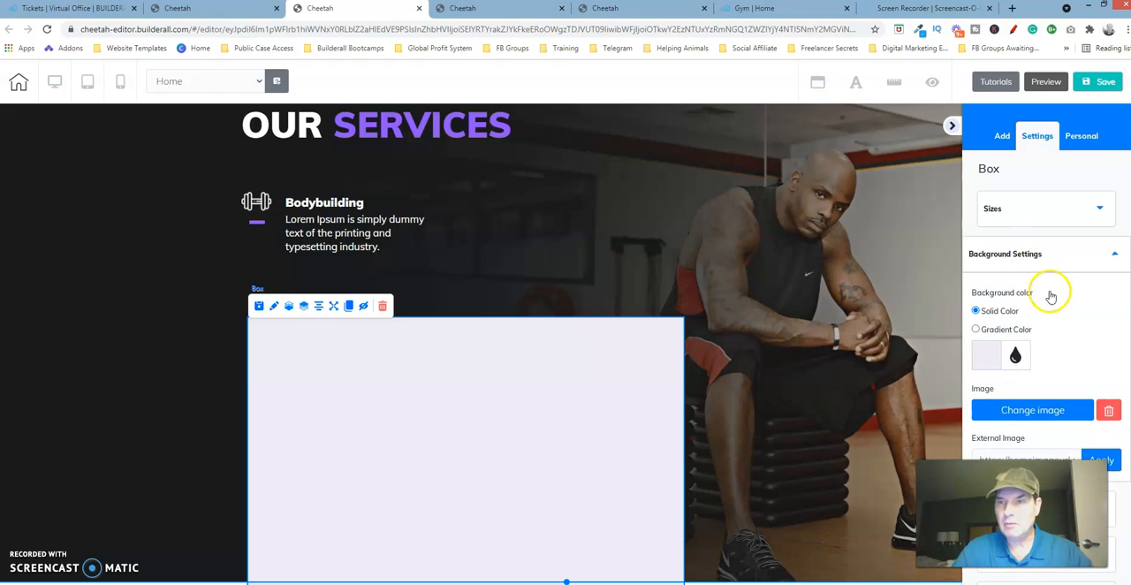
{"action": "left_click", "coordinate": [985, 355]}
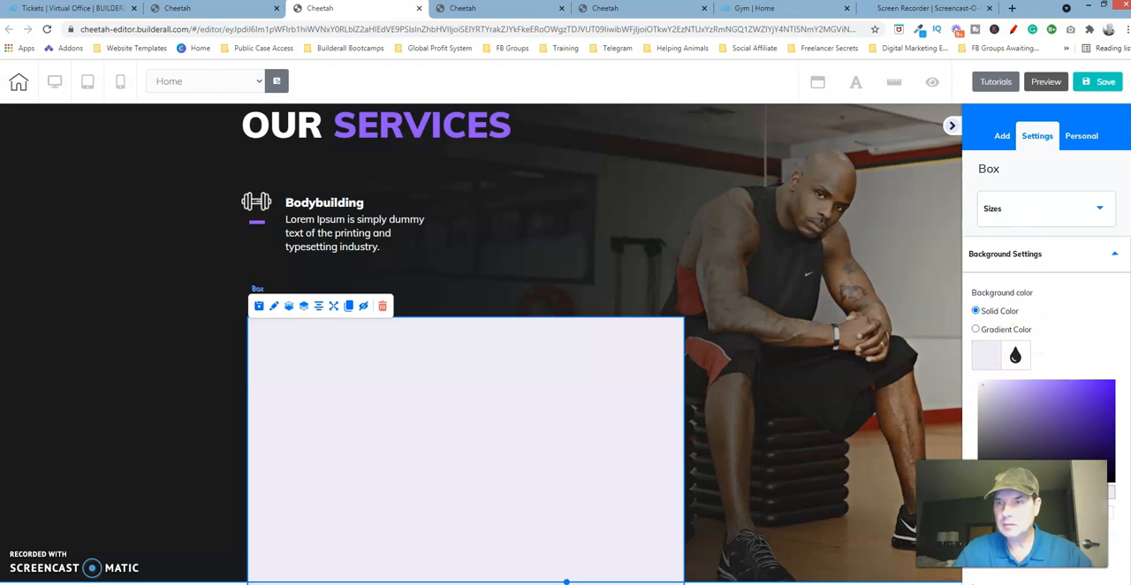
{"action": "scroll", "coordinate": [1047, 354], "scroll_direction": "down", "scroll_amount": 3}
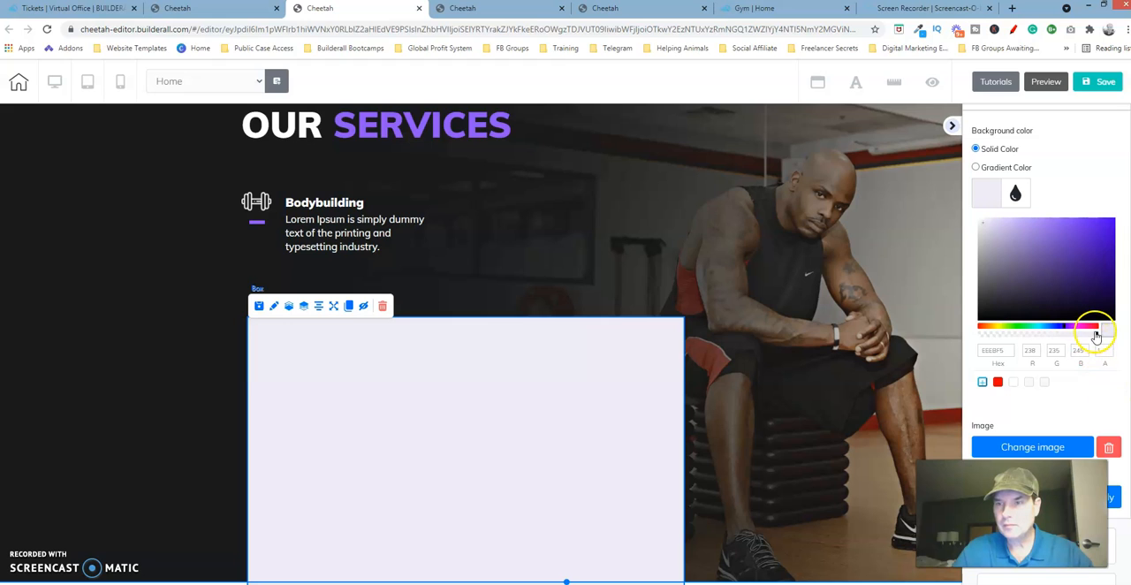
{"action": "left_click_drag", "start_coordinate": [1096, 336], "coordinate": [968, 339]}
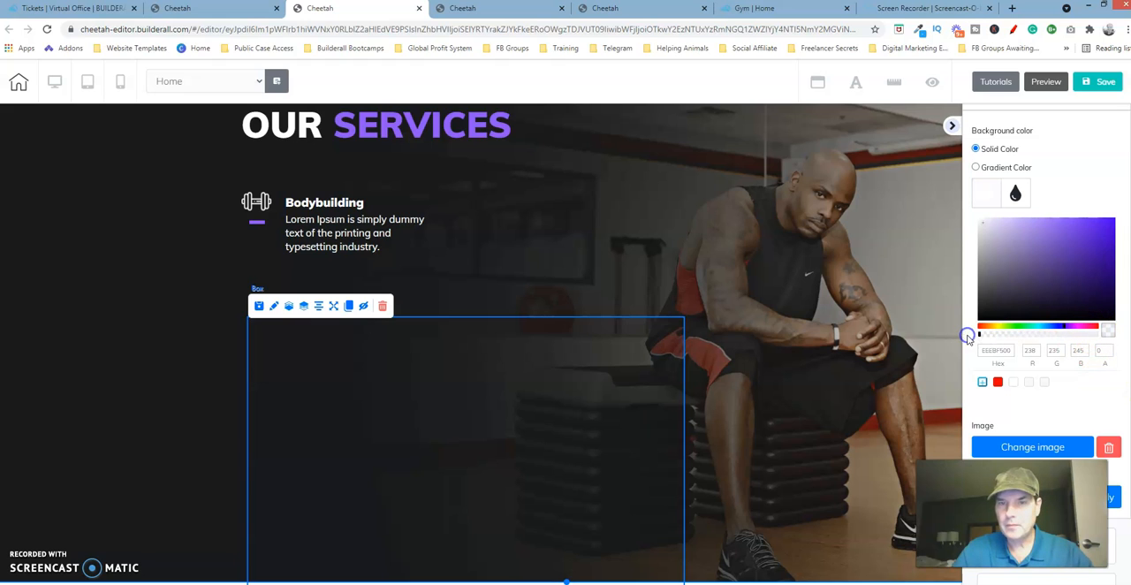
{"action": "left_click", "coordinate": [979, 195]}
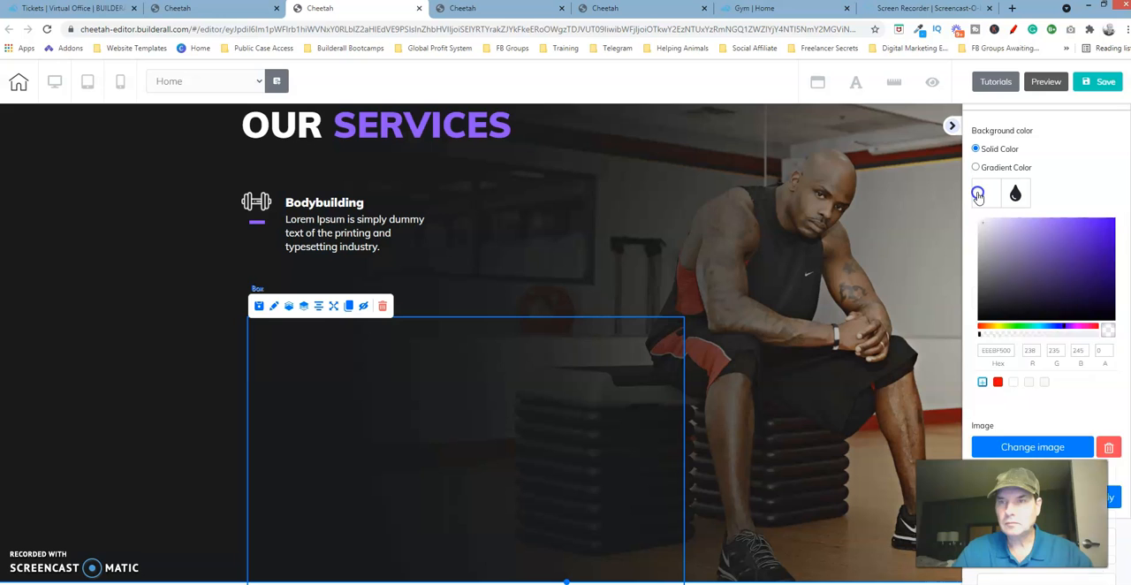
{"action": "left_click", "coordinate": [518, 394]}
Move the transparent outer box up and slightly left toward the Bodybuilding service, and collapse the settings panel.
{"action": "left_click", "coordinate": [518, 402]}
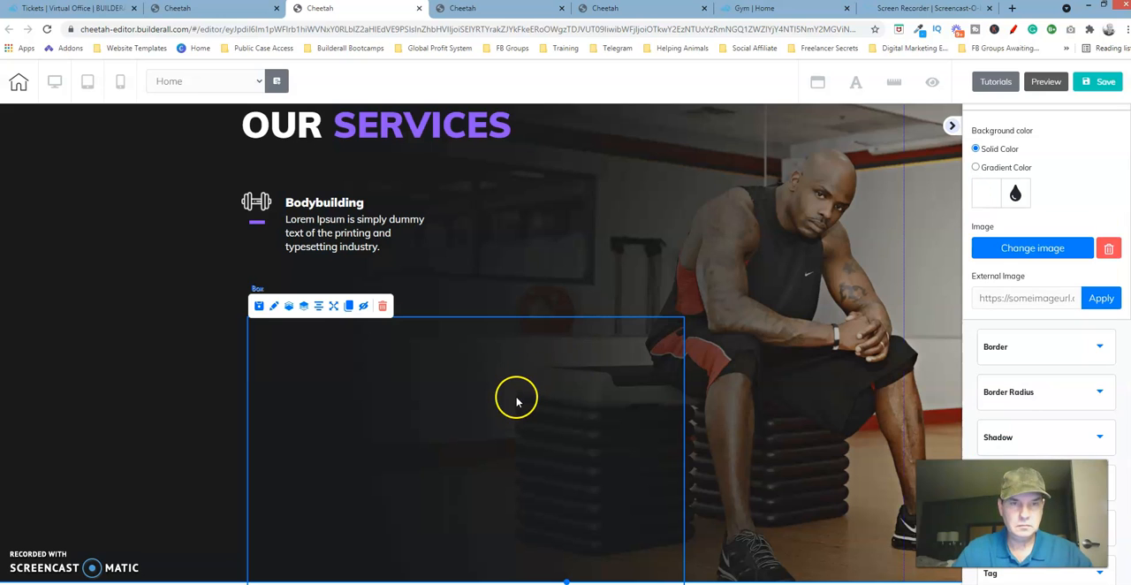
{"action": "left_click_drag", "start_coordinate": [517, 403], "coordinate": [505, 370]}
{"action": "left_click", "coordinate": [951, 129]}
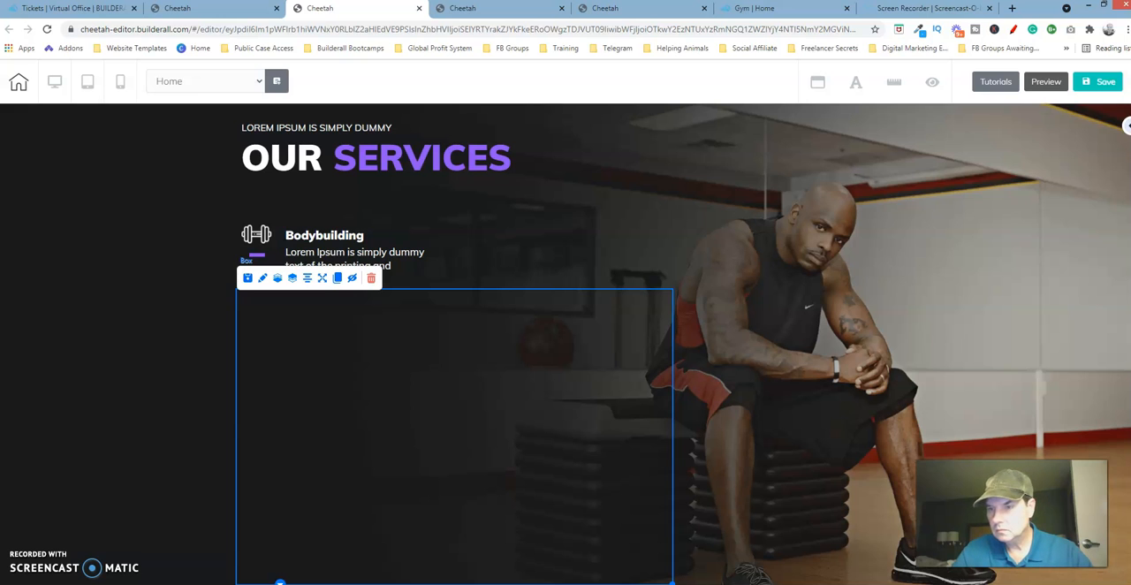
{"action": "scroll", "coordinate": [680, 345], "scroll_direction": "up", "scroll_amount": 2}
{"action": "scroll", "coordinate": [681, 345], "scroll_direction": "down", "scroll_amount": 2}
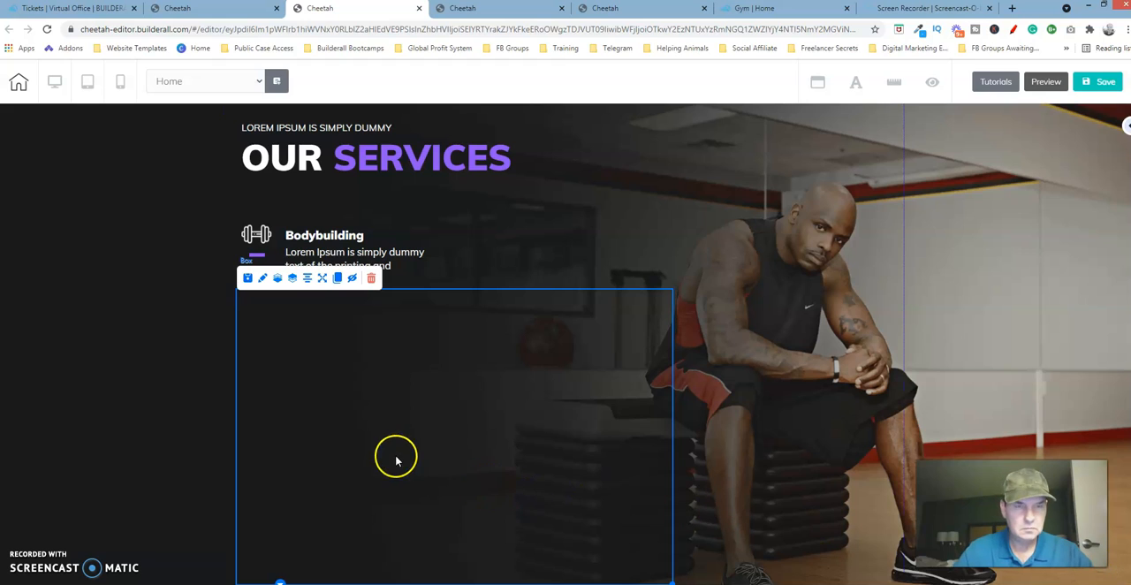
Place the Bodybuilding service box inside the outer box, and move the outer box up beneath the Our Services heading.
{"action": "left_click", "coordinate": [423, 229]}
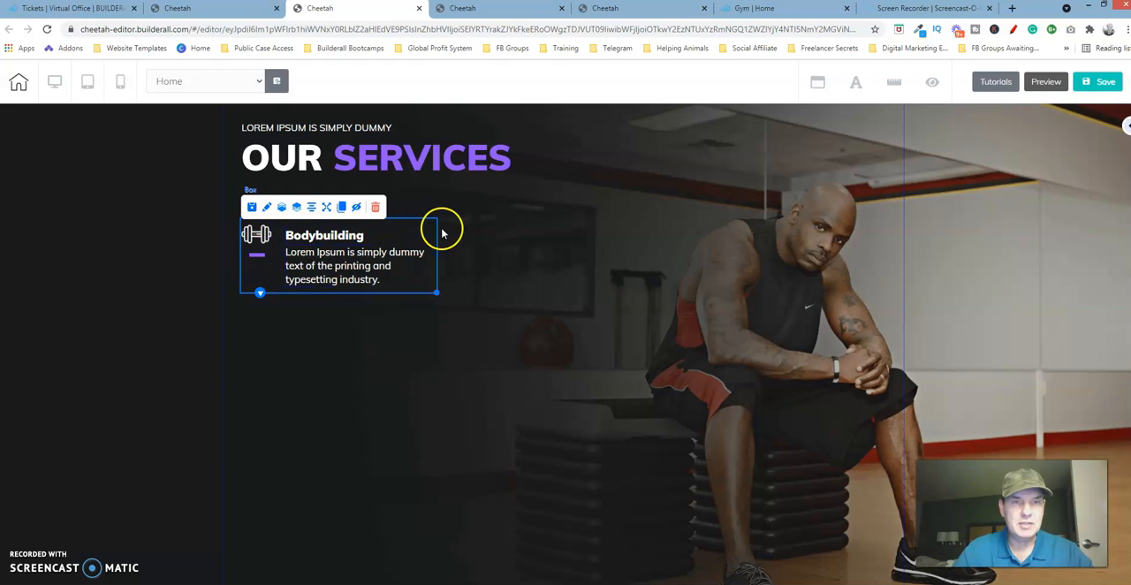
{"action": "left_click_drag", "start_coordinate": [433, 227], "coordinate": [446, 324]}
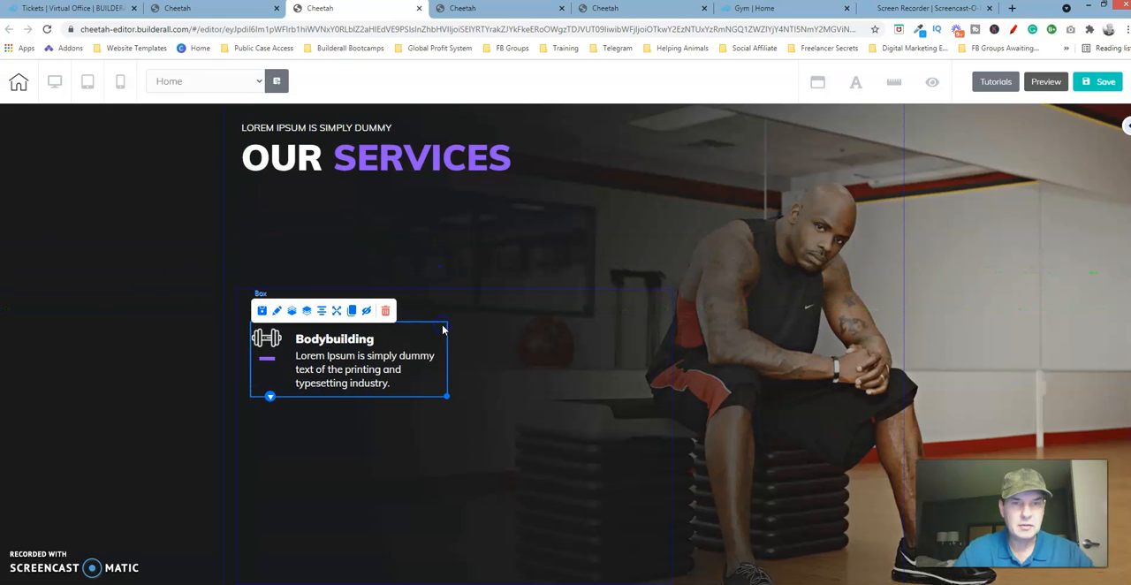
{"action": "left_click", "coordinate": [519, 313]}
{"action": "left_click_drag", "start_coordinate": [596, 323], "coordinate": [596, 235]}
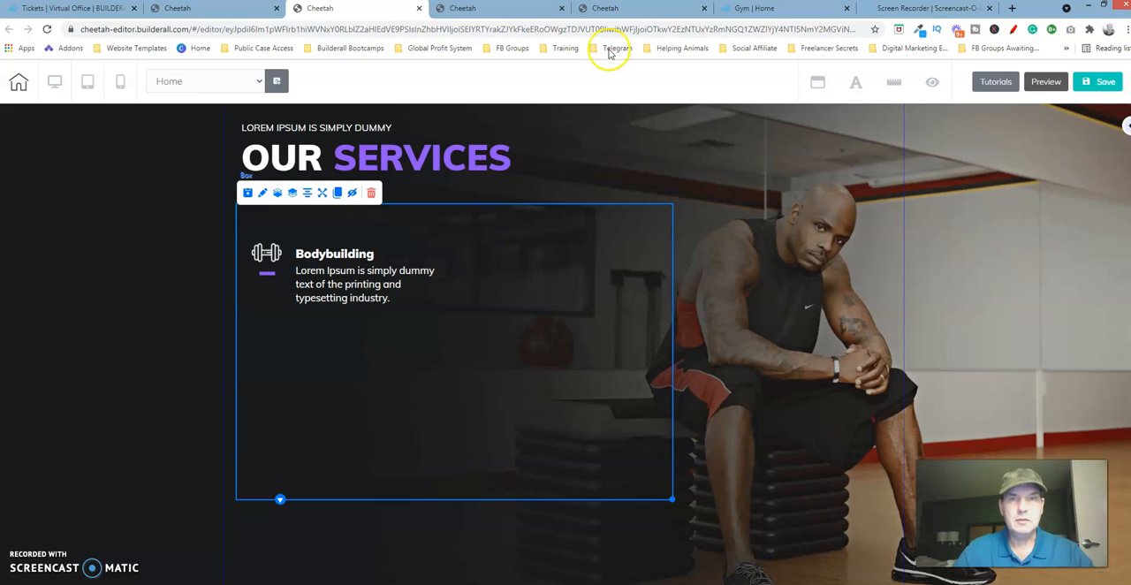
Check the outer box's position on the reference page, and match it on the rebuilt page by moving the box down to the panel's left edge.
{"action": "left_click", "coordinate": [650, 13]}
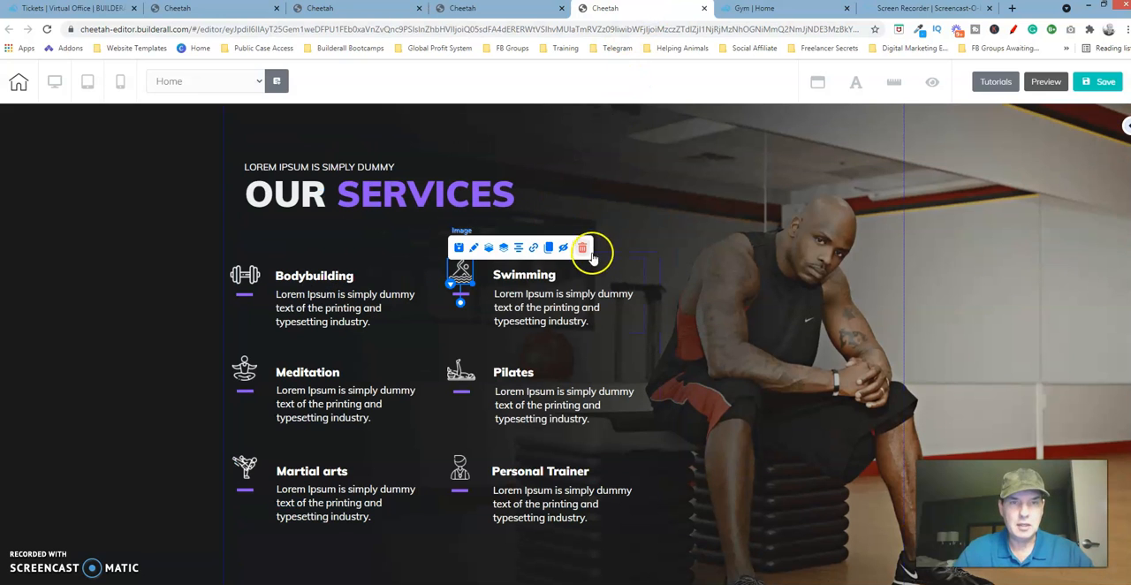
{"action": "left_click", "coordinate": [654, 269]}
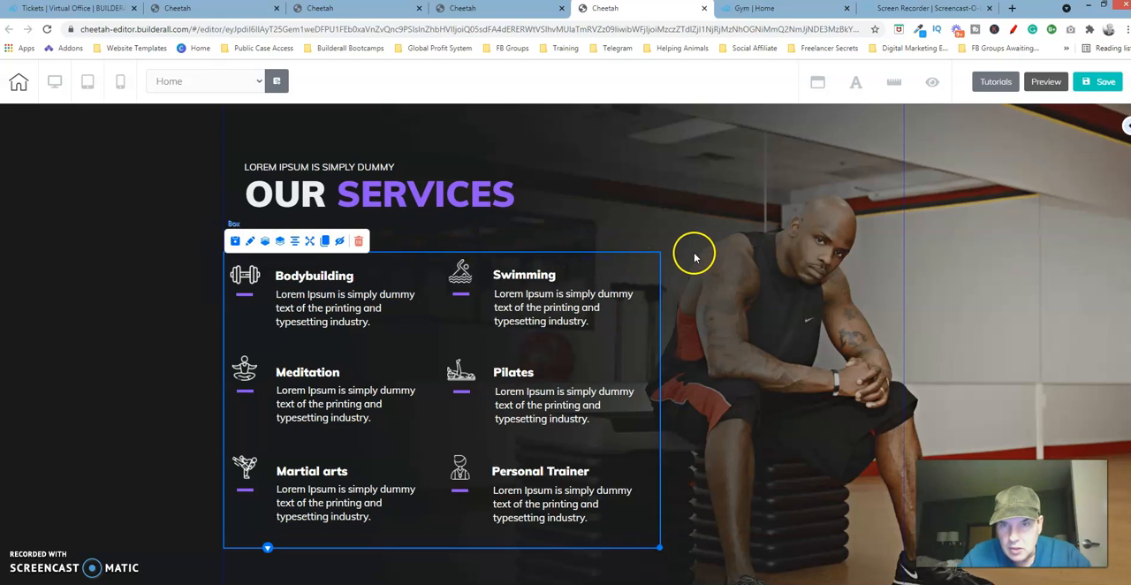
{"action": "left_click", "coordinate": [612, 258]}
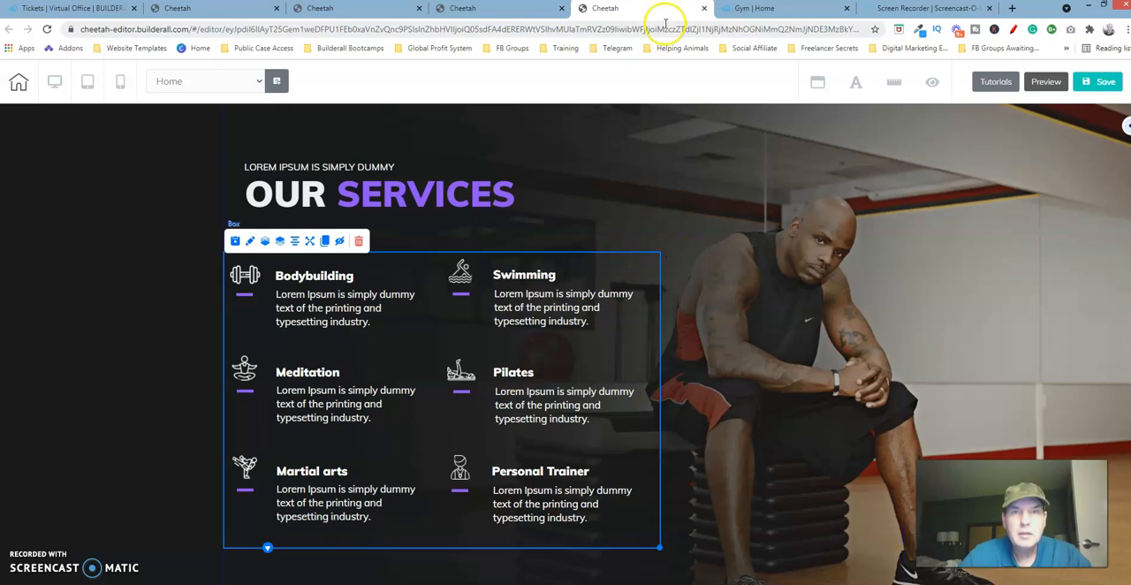
{"action": "left_click", "coordinate": [394, 12]}
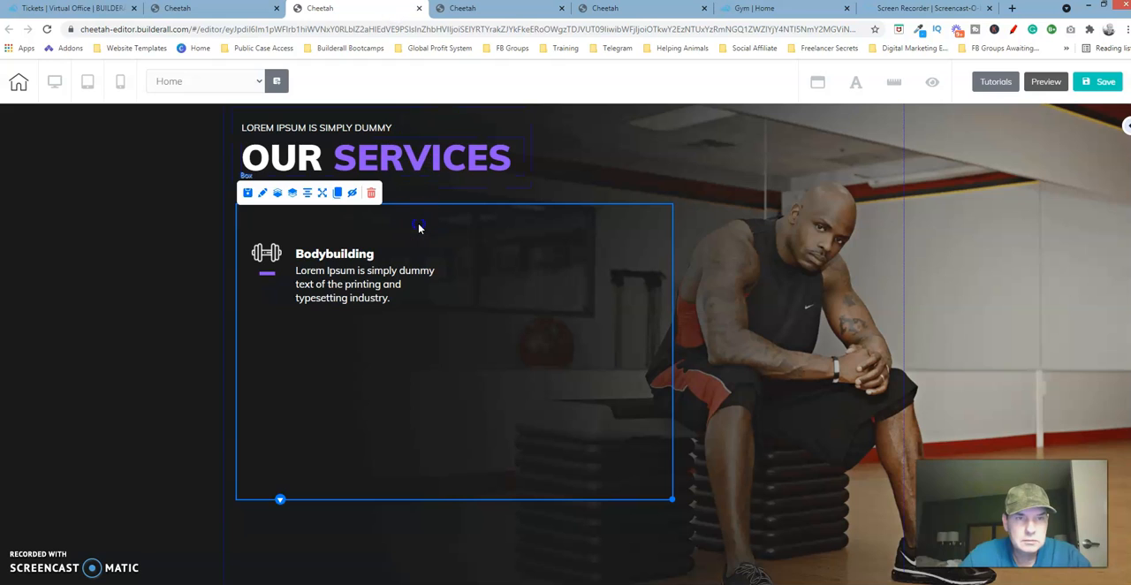
{"action": "left_click", "coordinate": [566, 220]}
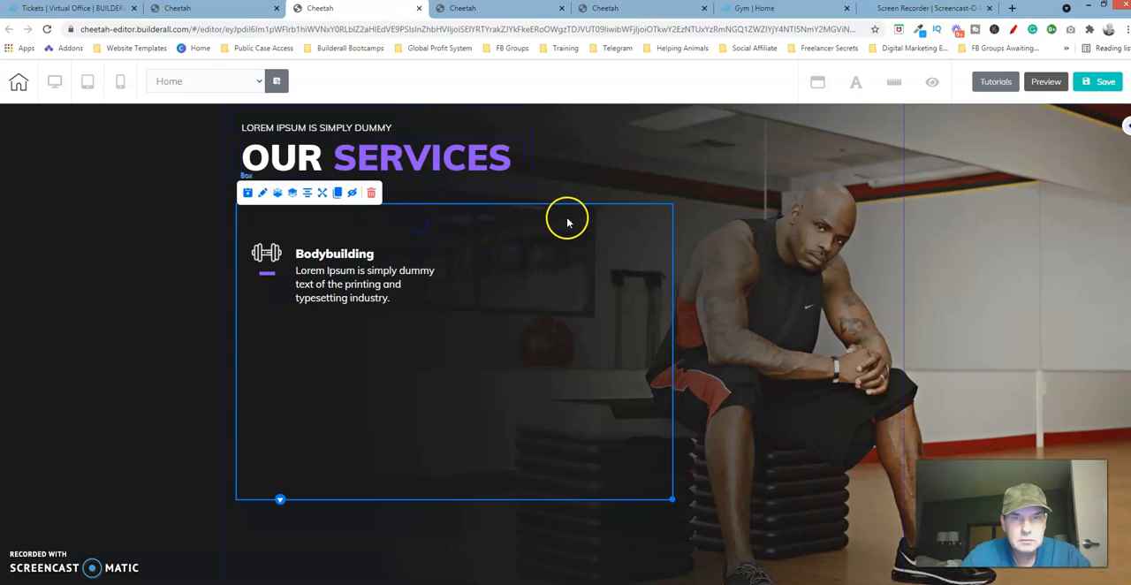
{"action": "left_click_drag", "start_coordinate": [571, 222], "coordinate": [559, 252]}
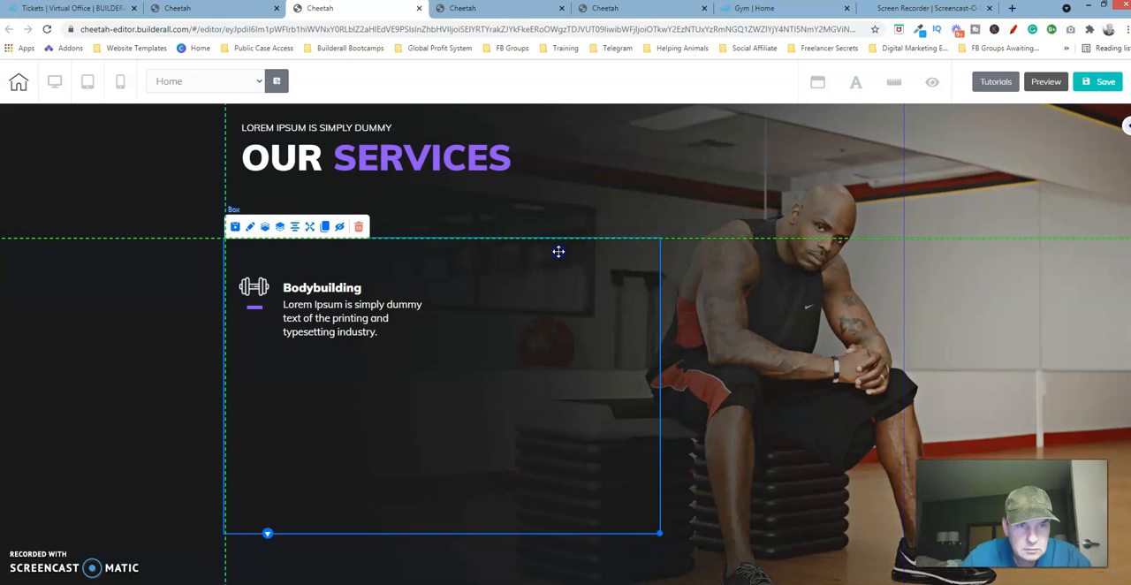
{"action": "left_click_drag", "start_coordinate": [558, 252], "coordinate": [559, 254]}
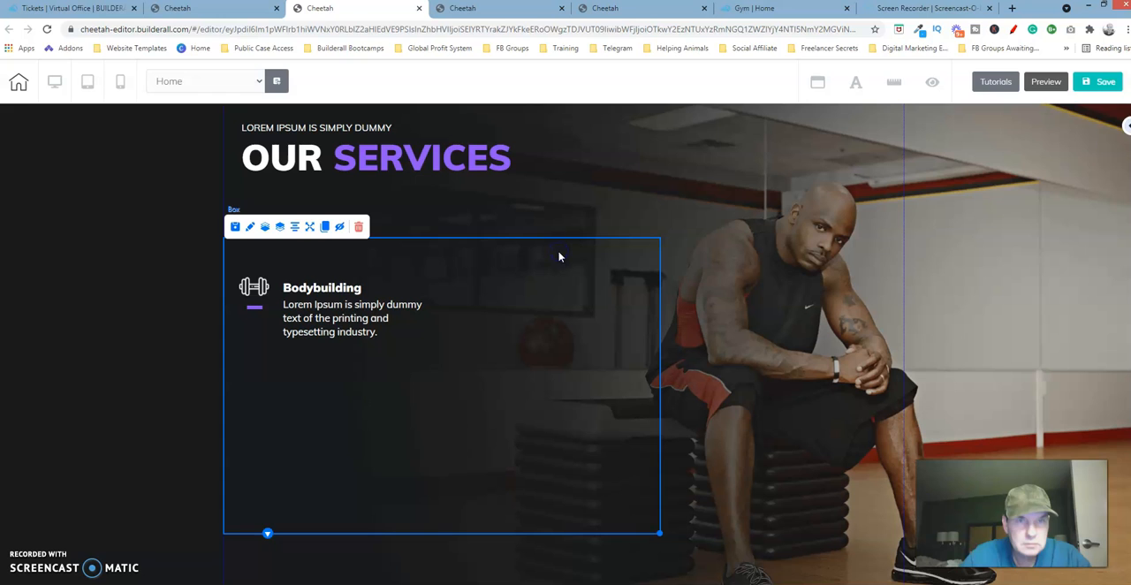
{"action": "left_click", "coordinate": [647, 179]}
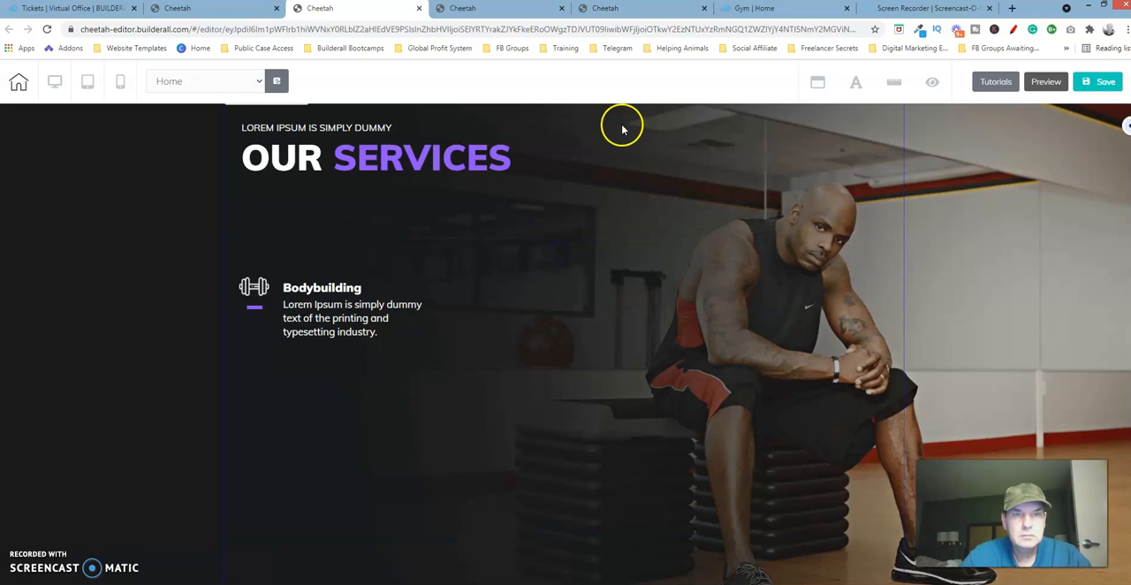
Check the space above the Our Services heading on the reference page, and match it by moving the rebuilt page's heading box down.
{"action": "left_click", "coordinate": [640, 11]}
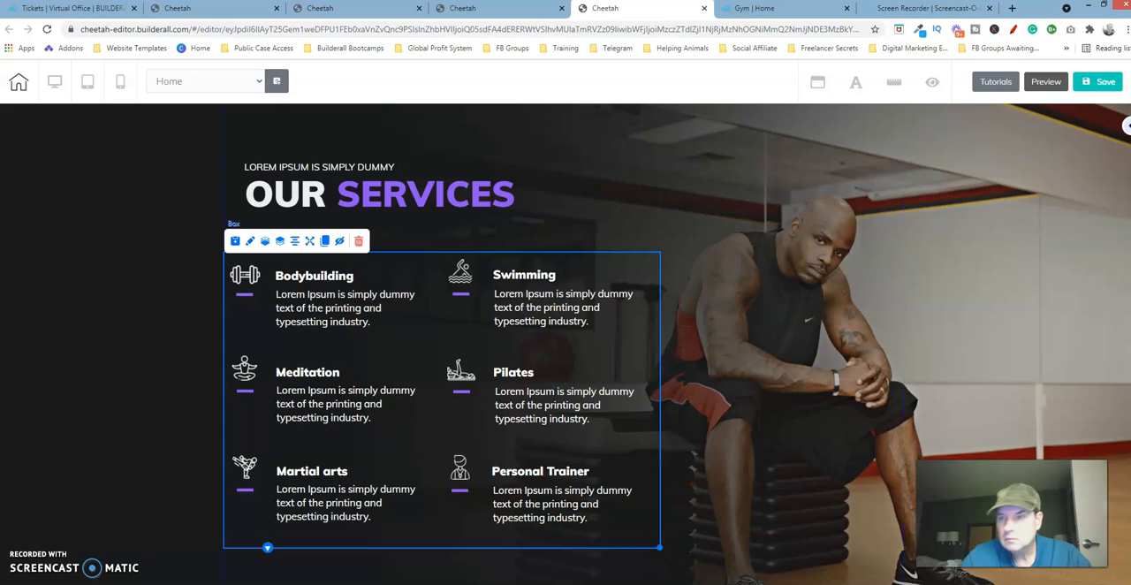
{"action": "scroll", "coordinate": [677, 344], "scroll_direction": "up", "scroll_amount": 1}
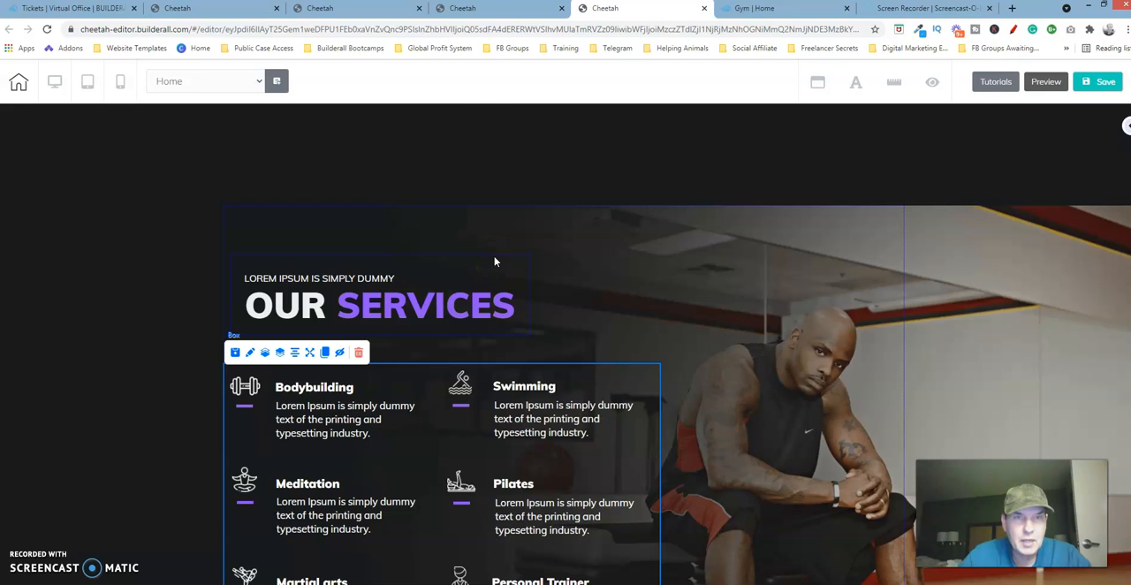
{"action": "left_click", "coordinate": [393, 9]}
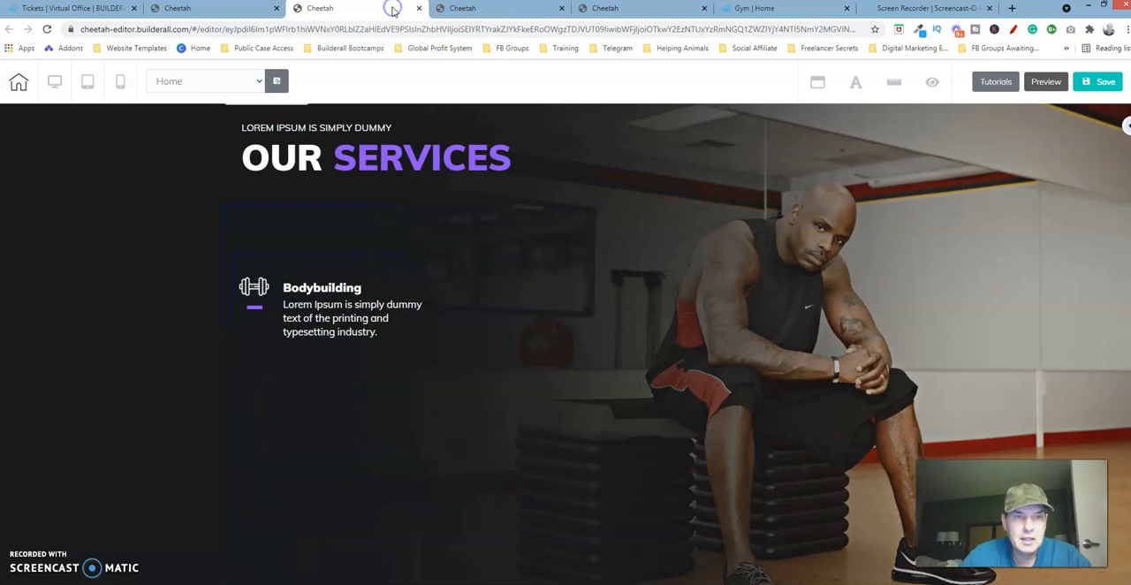
{"action": "left_click", "coordinate": [489, 132]}
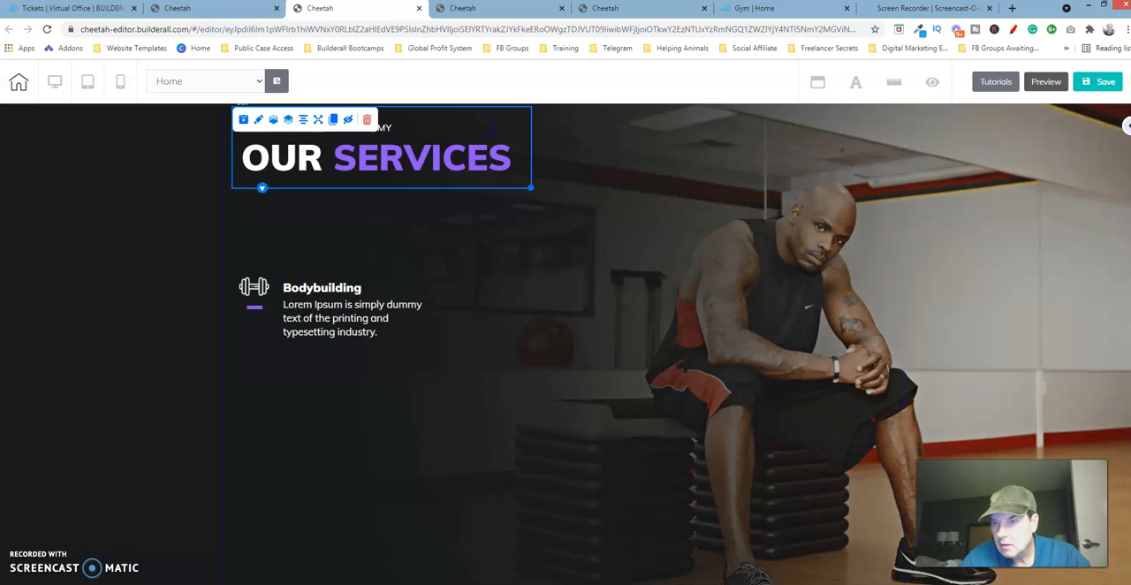
{"action": "scroll", "coordinate": [680, 345], "scroll_direction": "up", "scroll_amount": 1}
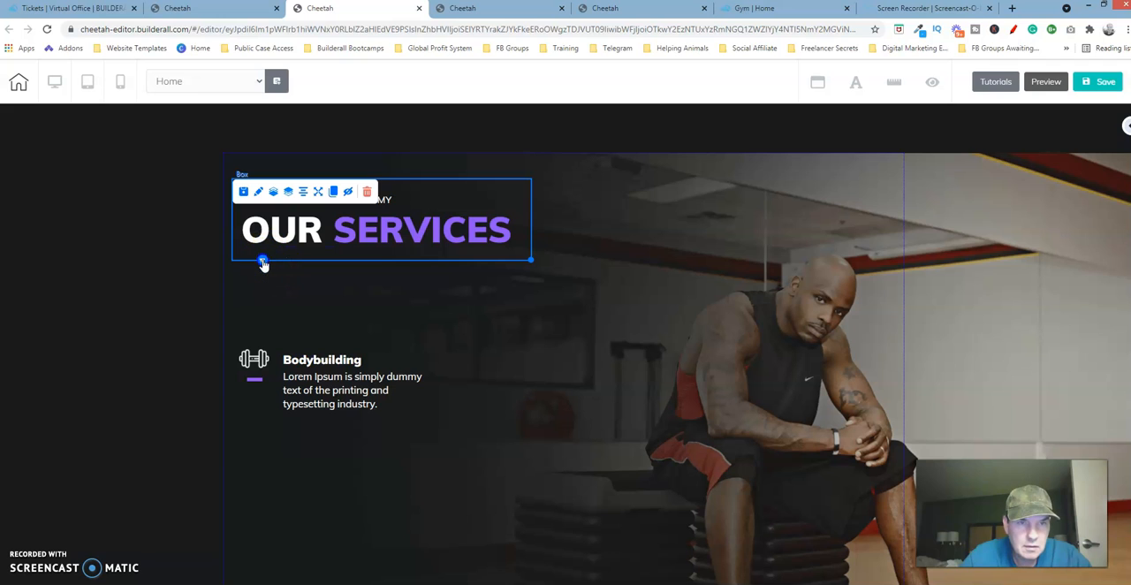
{"action": "left_click_drag", "start_coordinate": [263, 263], "coordinate": [263, 302]}
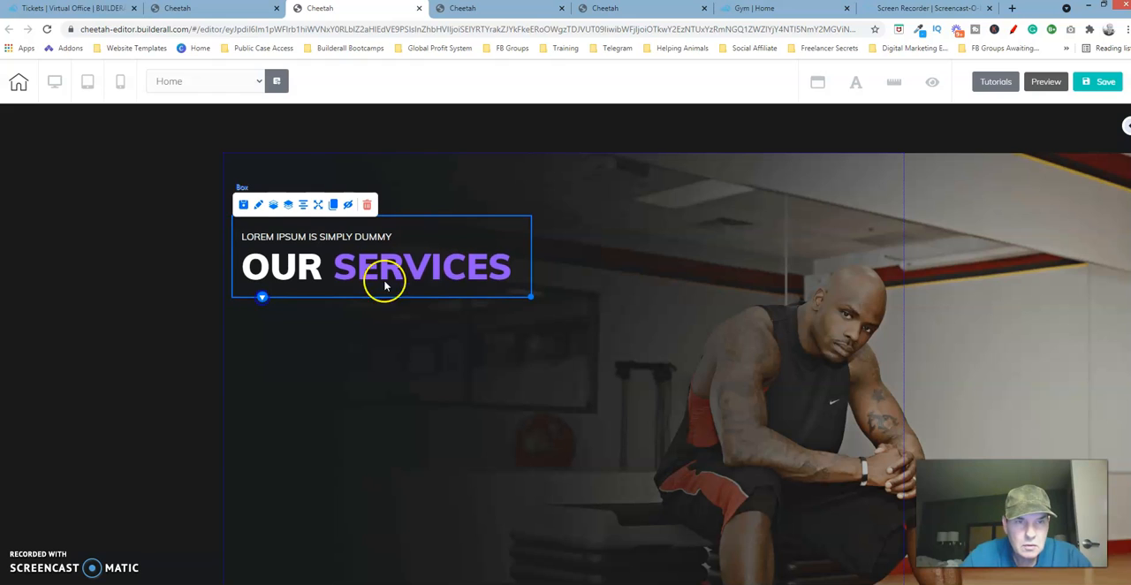
{"action": "left_click", "coordinate": [795, 296]}
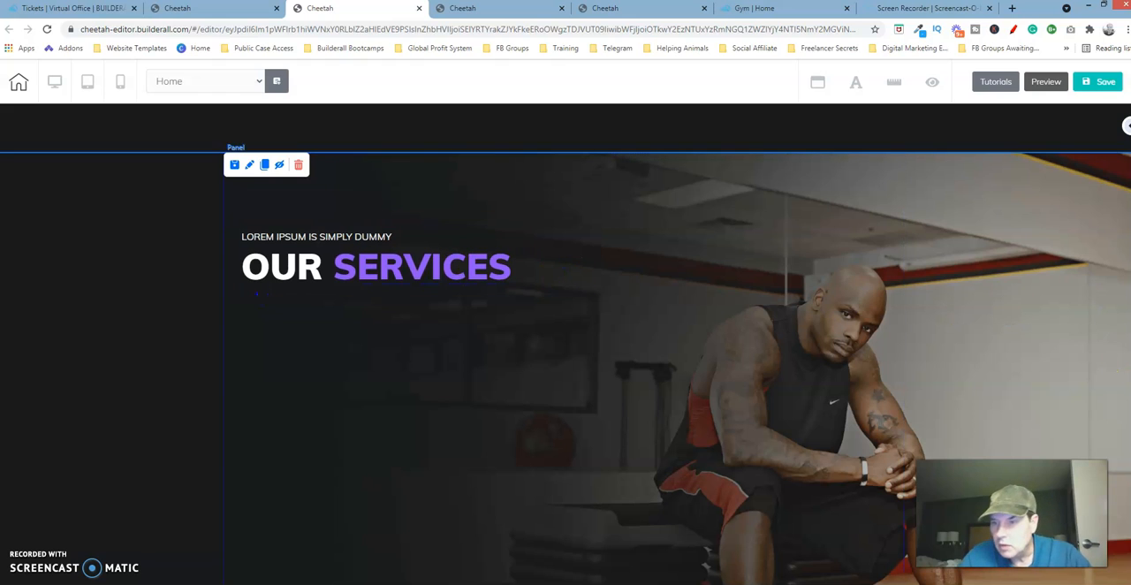
Clone the Bodybuilding service box and place the copy directly beneath the original inside the outer box, with their left edges aligned.
{"action": "scroll", "coordinate": [566, 344], "scroll_direction": "down", "scroll_amount": 8}
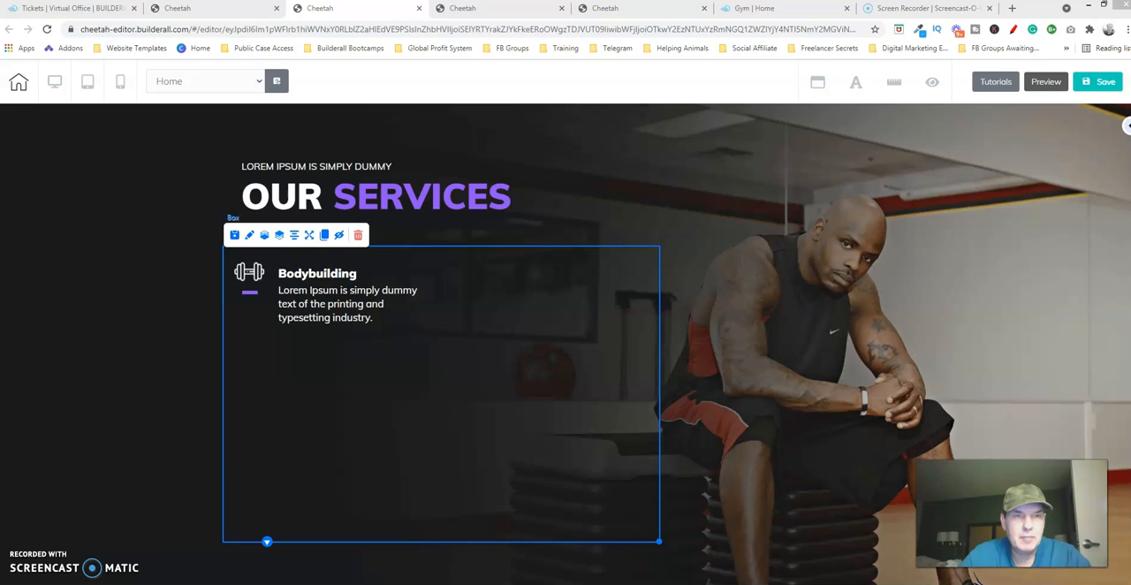
{"action": "left_click", "coordinate": [414, 274]}
{"action": "left_click", "coordinate": [420, 267]}
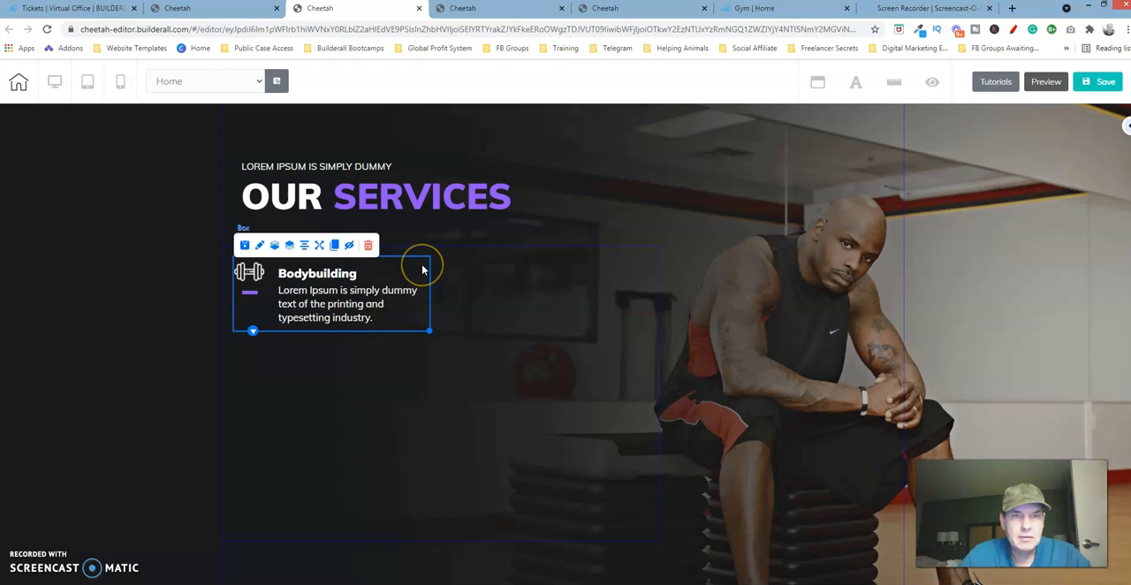
{"action": "left_click", "coordinate": [334, 245]}
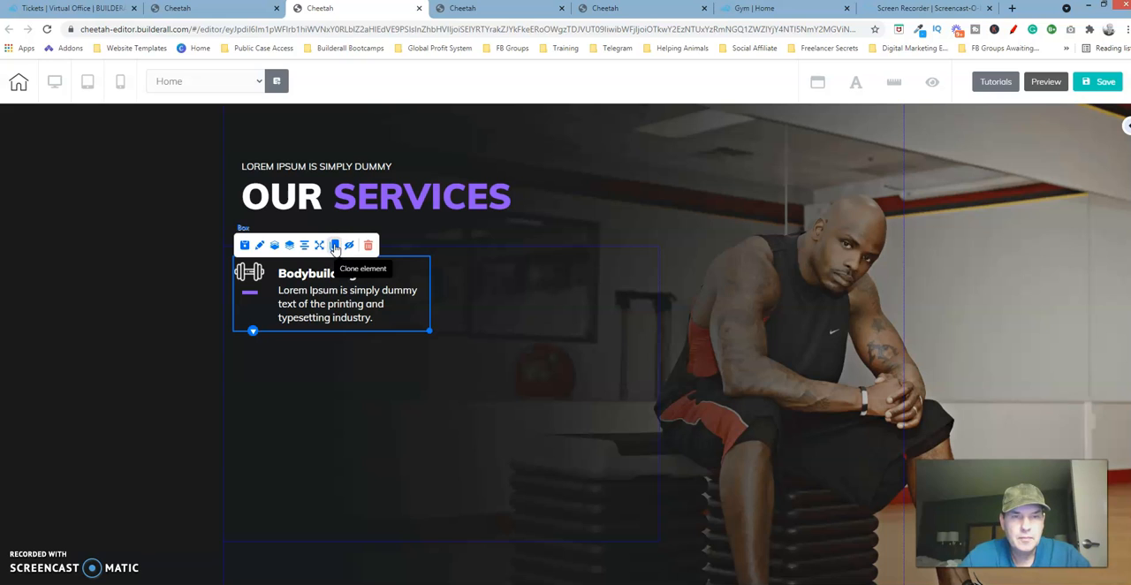
{"action": "left_click", "coordinate": [467, 266]}
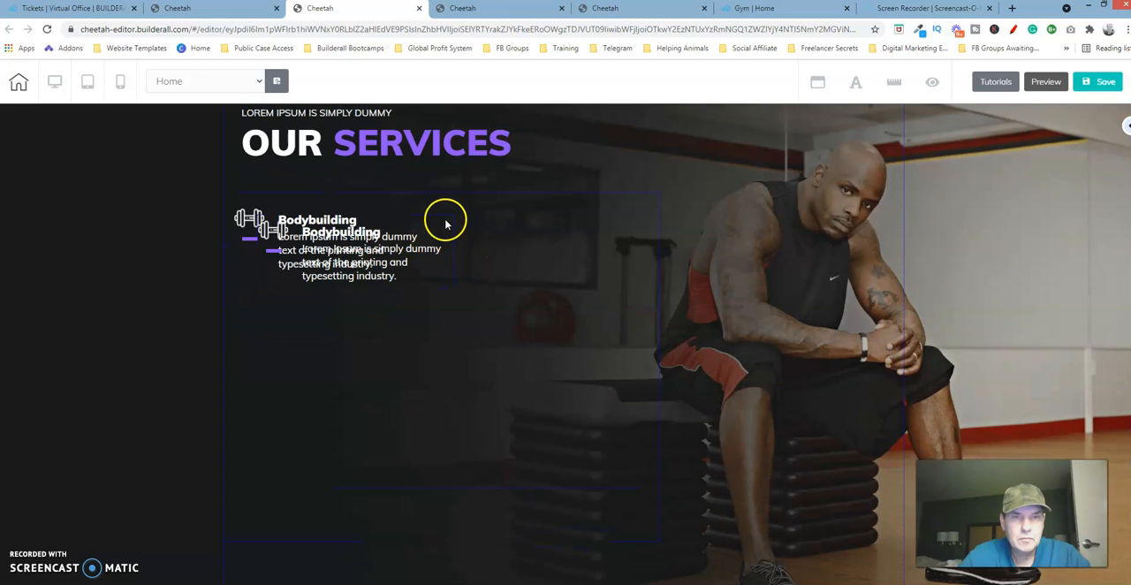
{"action": "left_click_drag", "start_coordinate": [447, 228], "coordinate": [422, 294]}
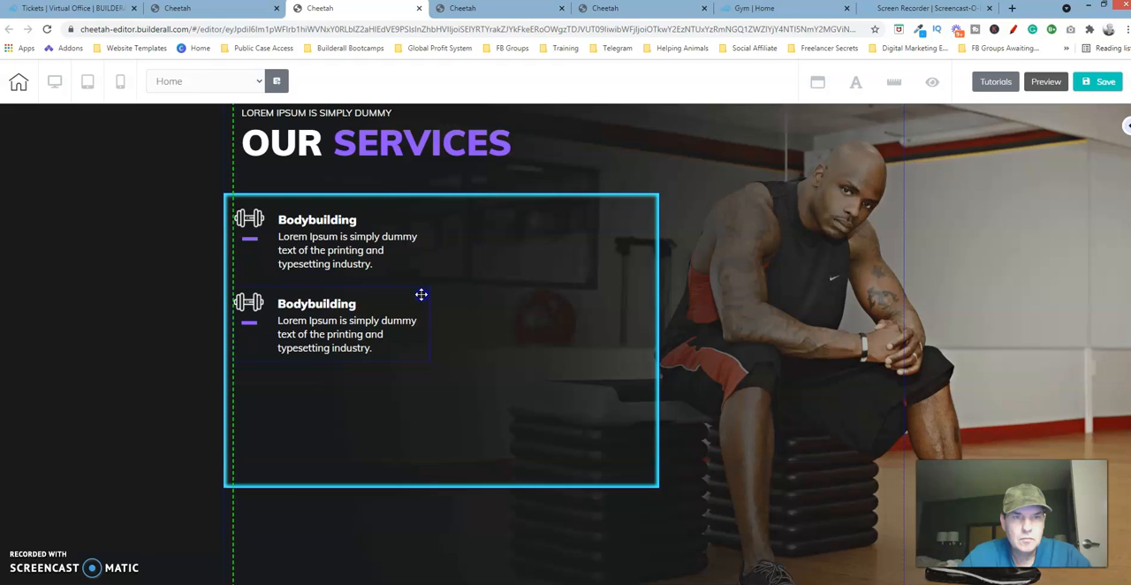
Clone the second Bodybuilding box and place the copy beneath it as the third service in the left column.
{"action": "left_click", "coordinate": [421, 294]}
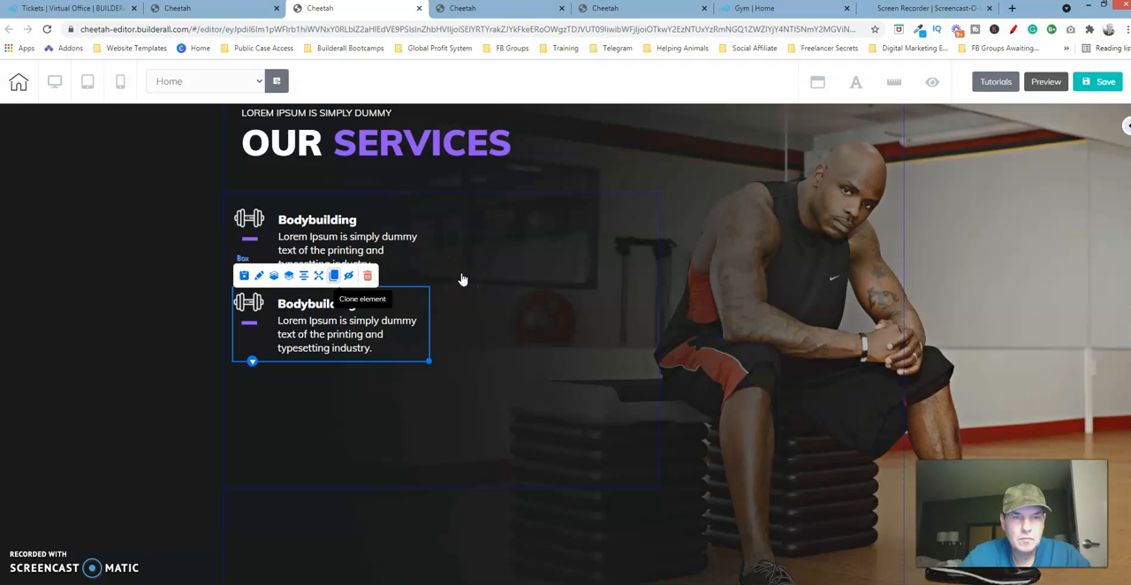
{"action": "left_click_drag", "start_coordinate": [420, 298], "coordinate": [416, 374]}
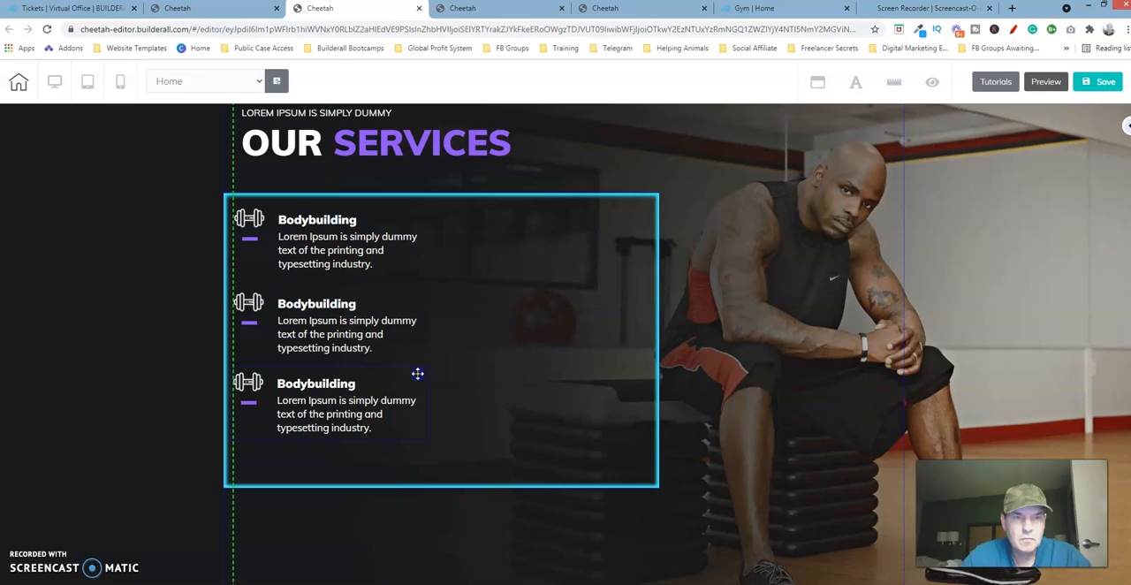
{"action": "left_click", "coordinate": [498, 302]}
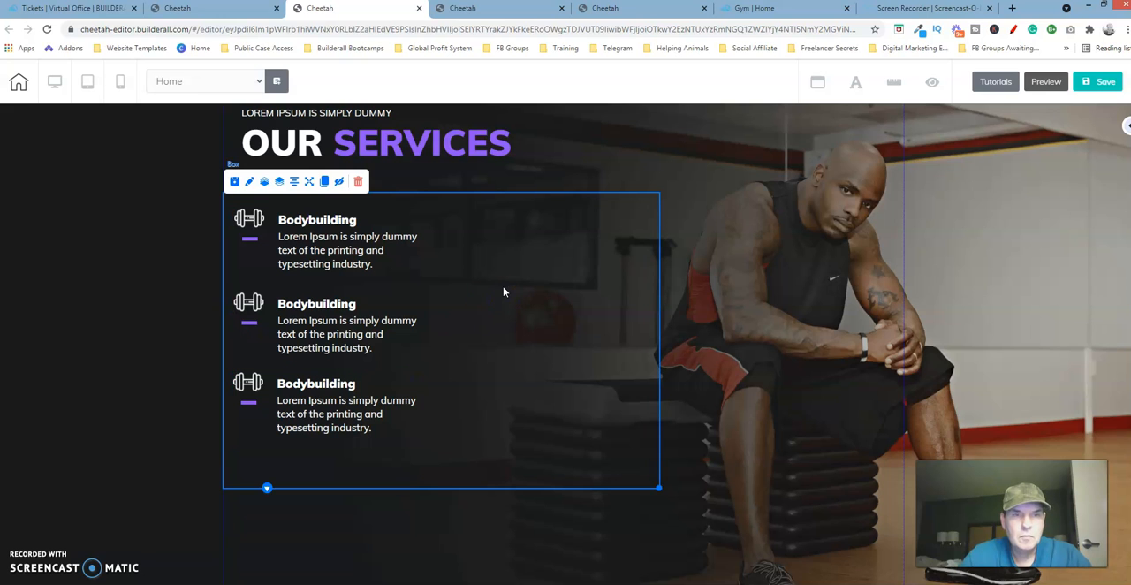
Check the service row spacing on the reference page, and move the rebuilt page's third service box further down, keeping it left-aligned.
{"action": "left_click", "coordinate": [658, 10]}
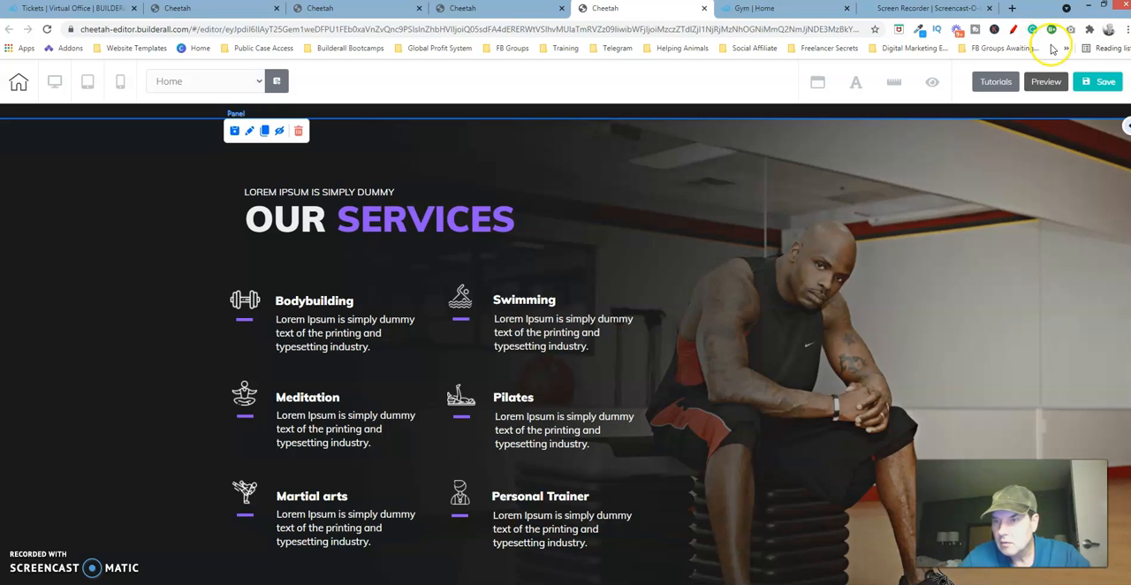
{"action": "scroll", "coordinate": [1119, 214], "scroll_direction": "down", "scroll_amount": 1}
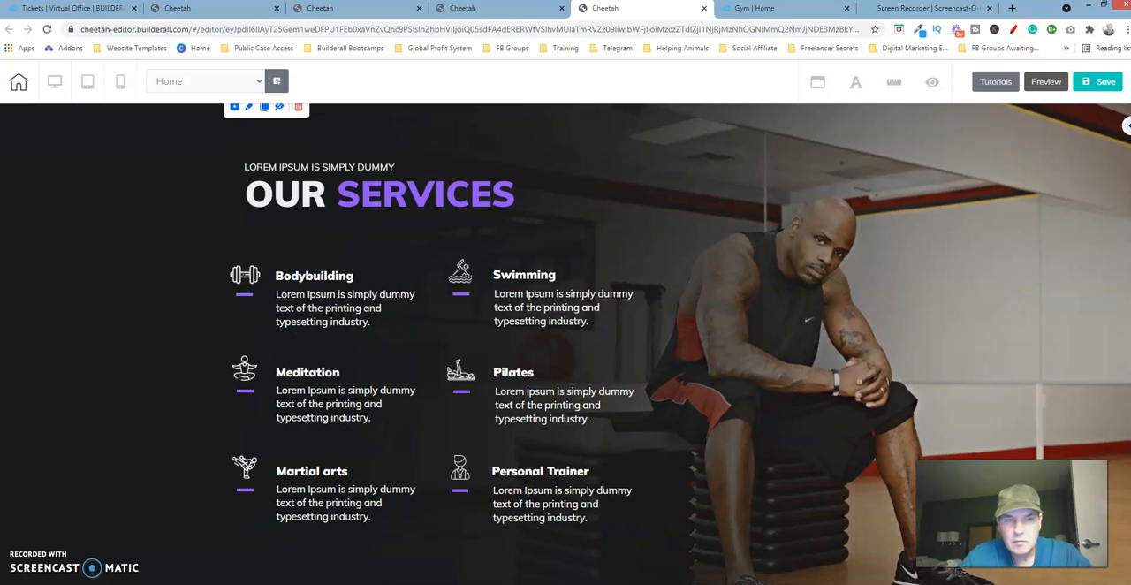
{"action": "scroll", "coordinate": [565, 344], "scroll_direction": "down", "scroll_amount": 2}
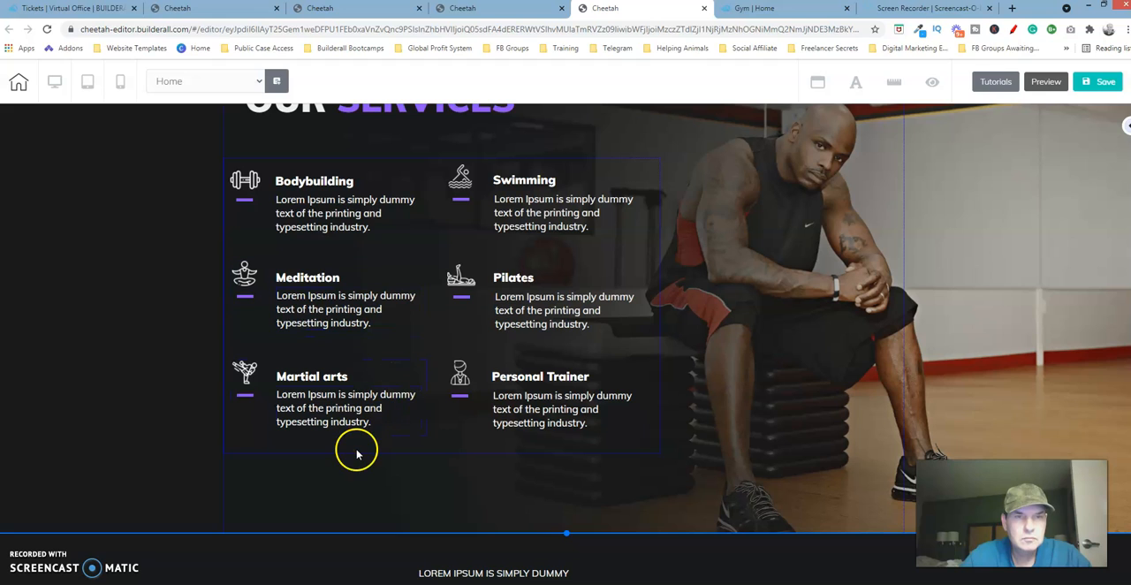
{"action": "left_click", "coordinate": [377, 8]}
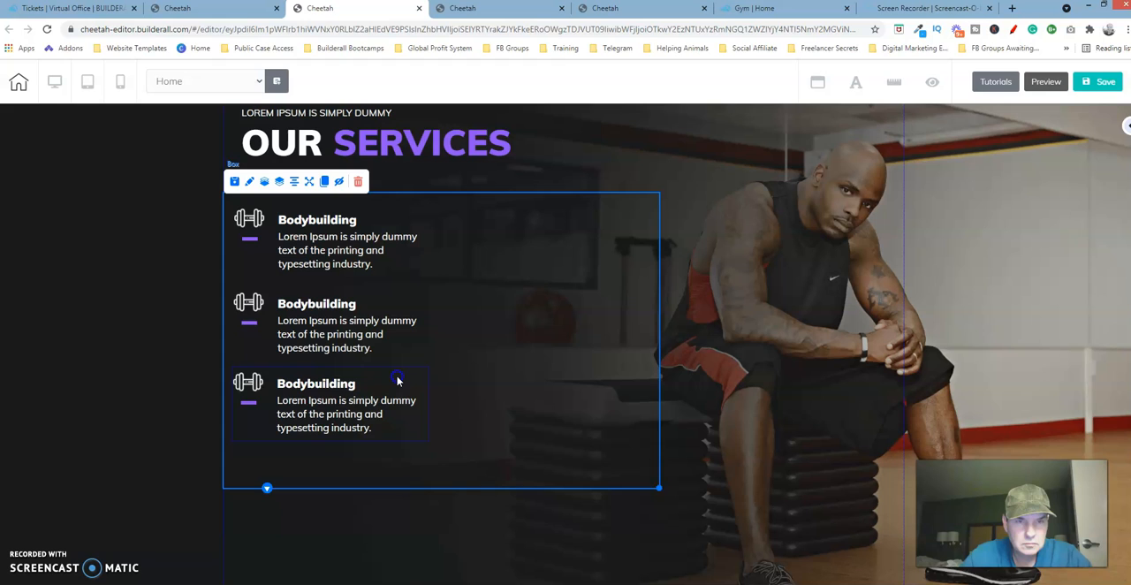
{"action": "left_click_drag", "start_coordinate": [398, 380], "coordinate": [398, 399]}
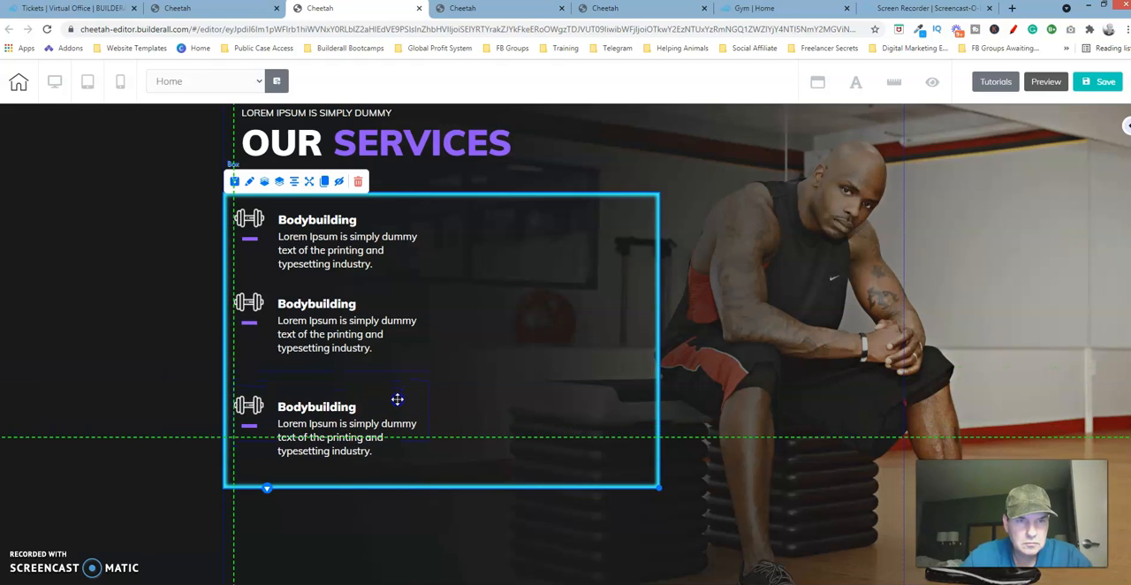
{"action": "left_click_drag", "start_coordinate": [398, 399], "coordinate": [387, 303]}
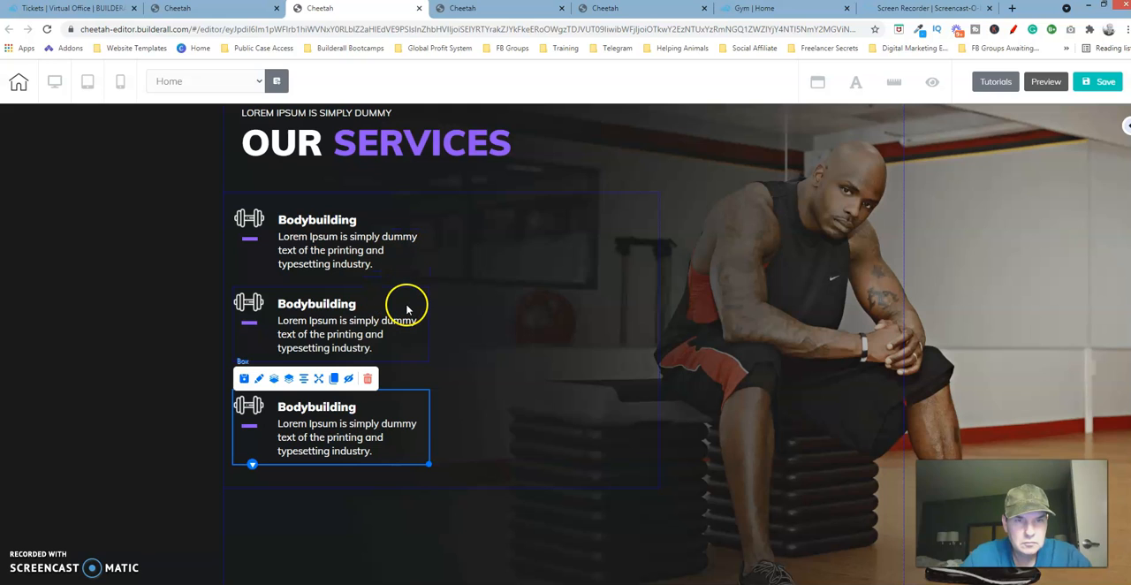
Move the middle service box down until it sits evenly between the first and third boxes of the left column.
{"action": "left_click", "coordinate": [407, 308]}
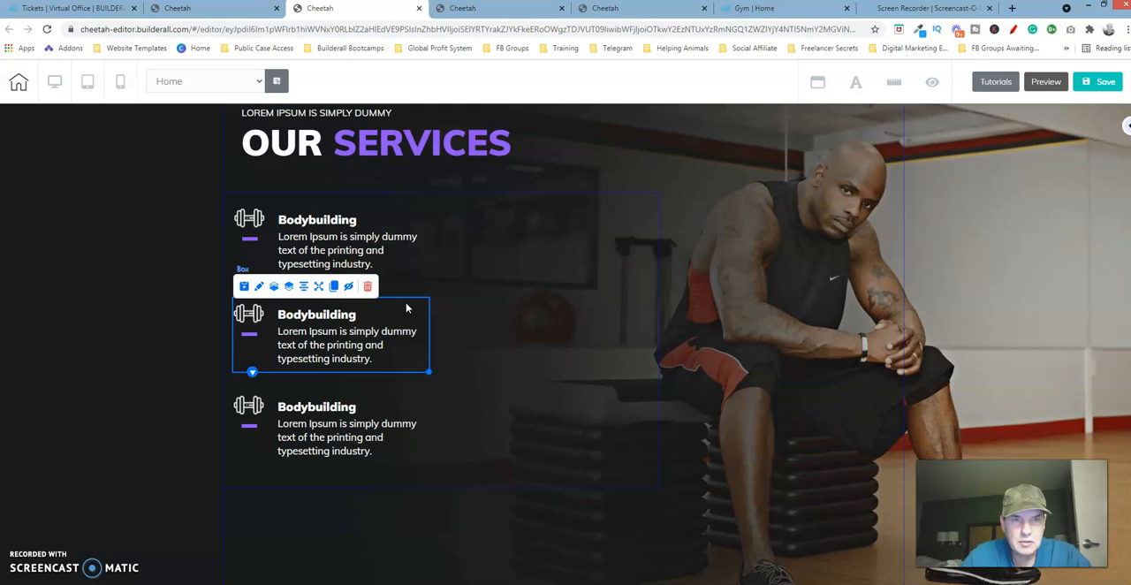
{"action": "left_click", "coordinate": [539, 273]}
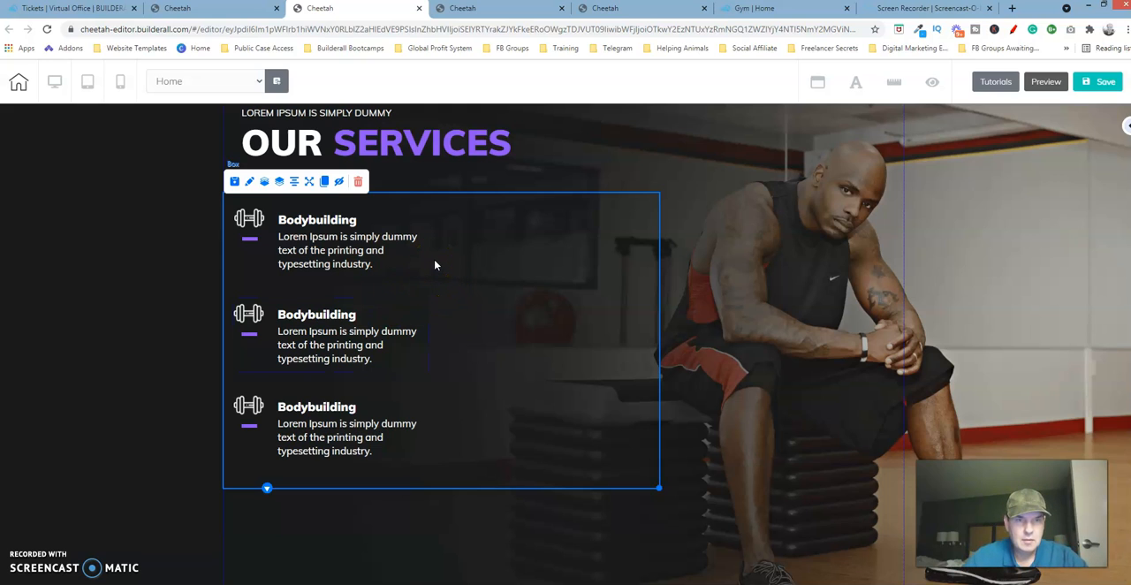
{"action": "left_click", "coordinate": [411, 308]}
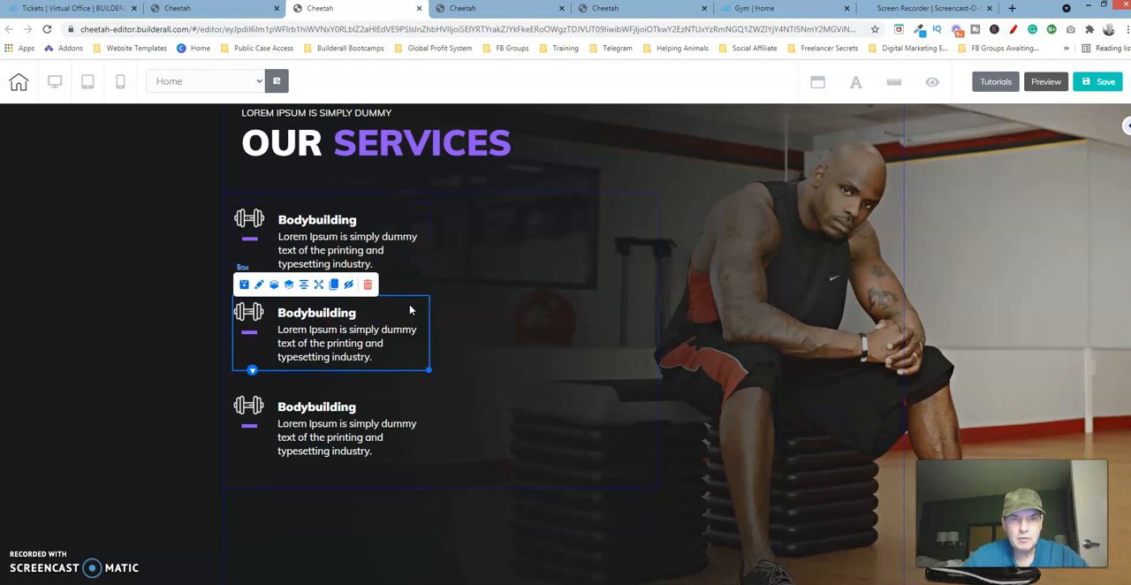
{"action": "left_click", "coordinate": [569, 273]}
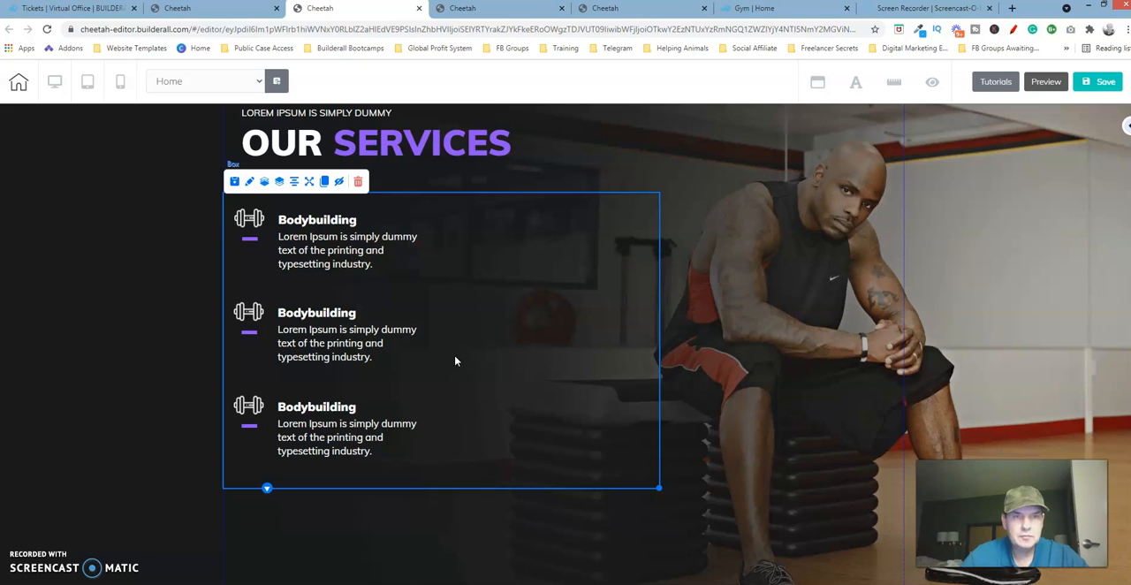
Check the reference page's two-column layout, then clone the first Bodybuilding box and place the copy beside it to start the right column.
{"action": "left_click", "coordinate": [628, 9]}
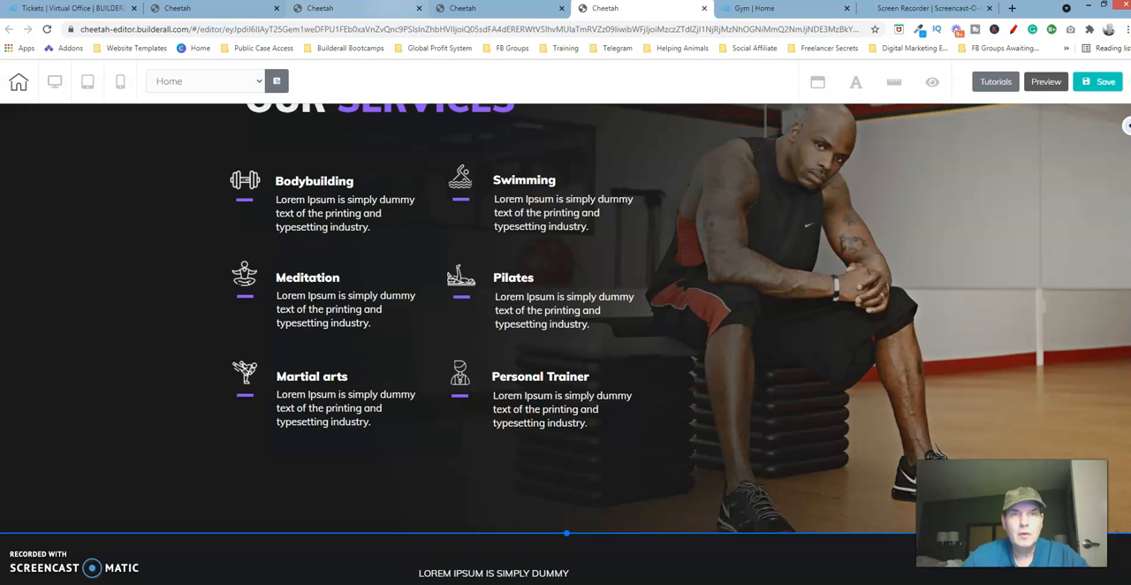
{"action": "left_click", "coordinate": [390, 11]}
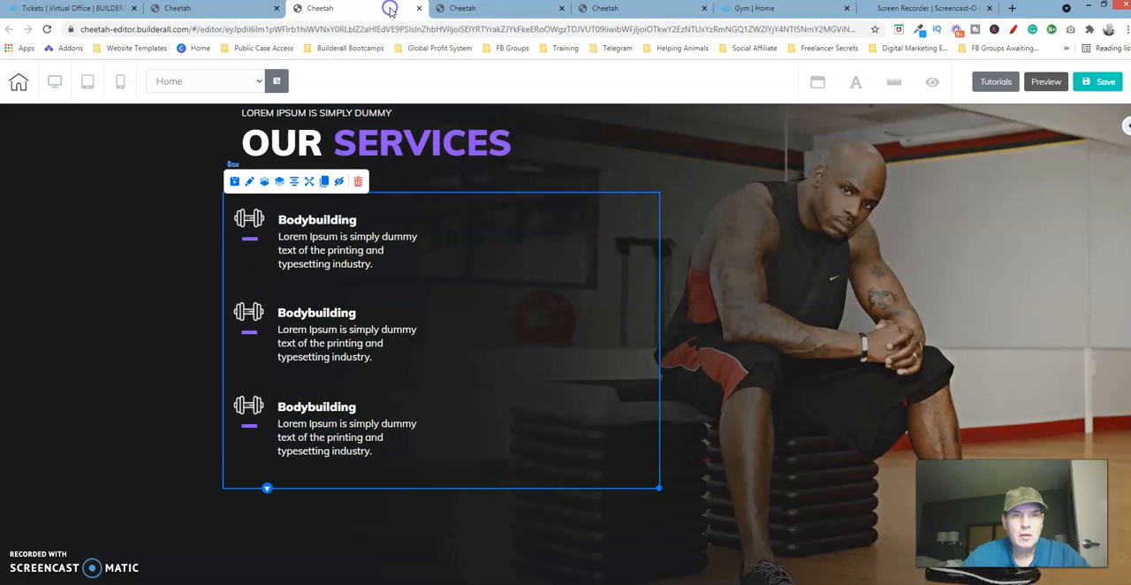
{"action": "left_click", "coordinate": [374, 219]}
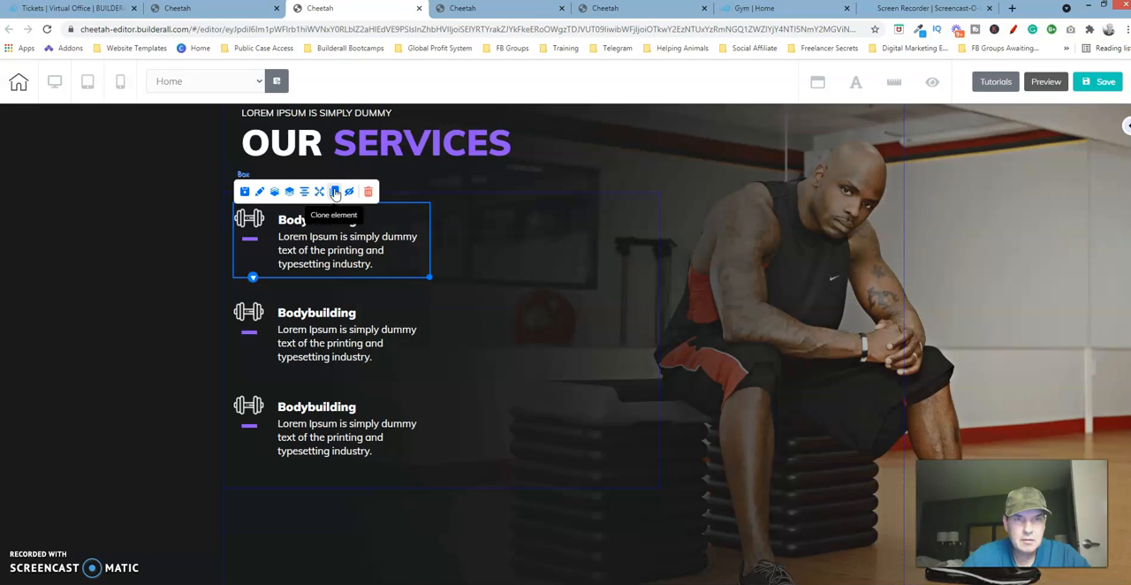
{"action": "left_click", "coordinate": [335, 194]}
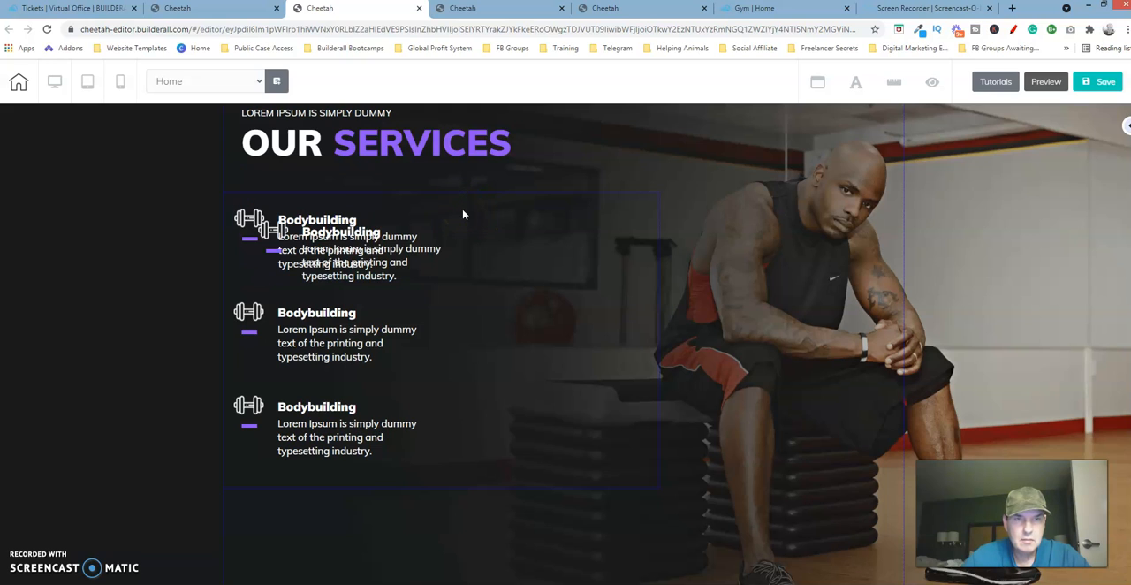
{"action": "left_click_drag", "start_coordinate": [440, 228], "coordinate": [631, 223]}
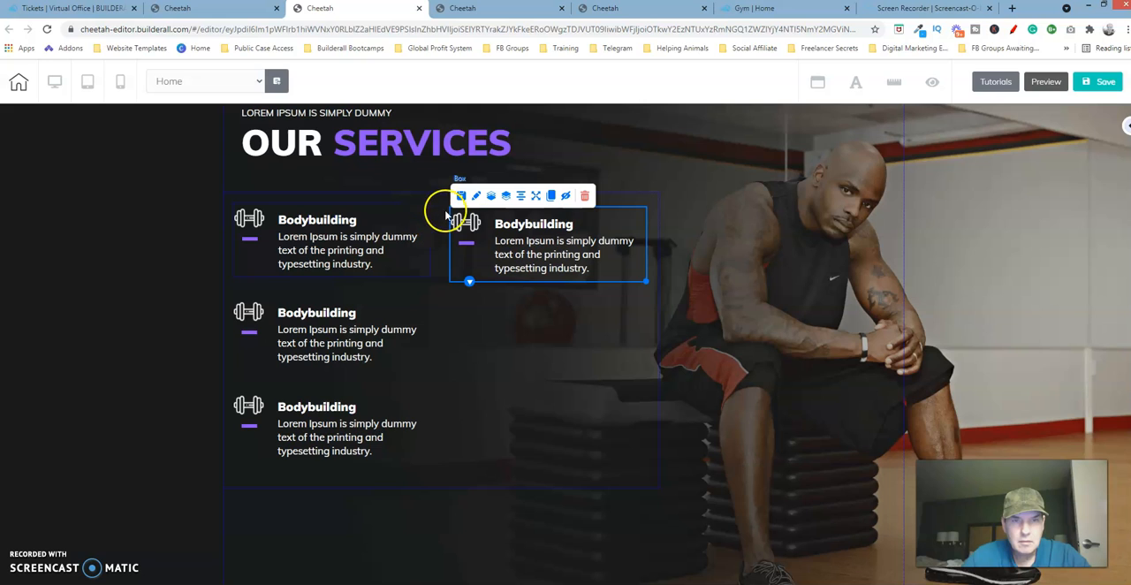
Fill the right column's second and third rows with clones of the Bodybuilding box, level with the left column's rows.
{"action": "left_click", "coordinate": [385, 222]}
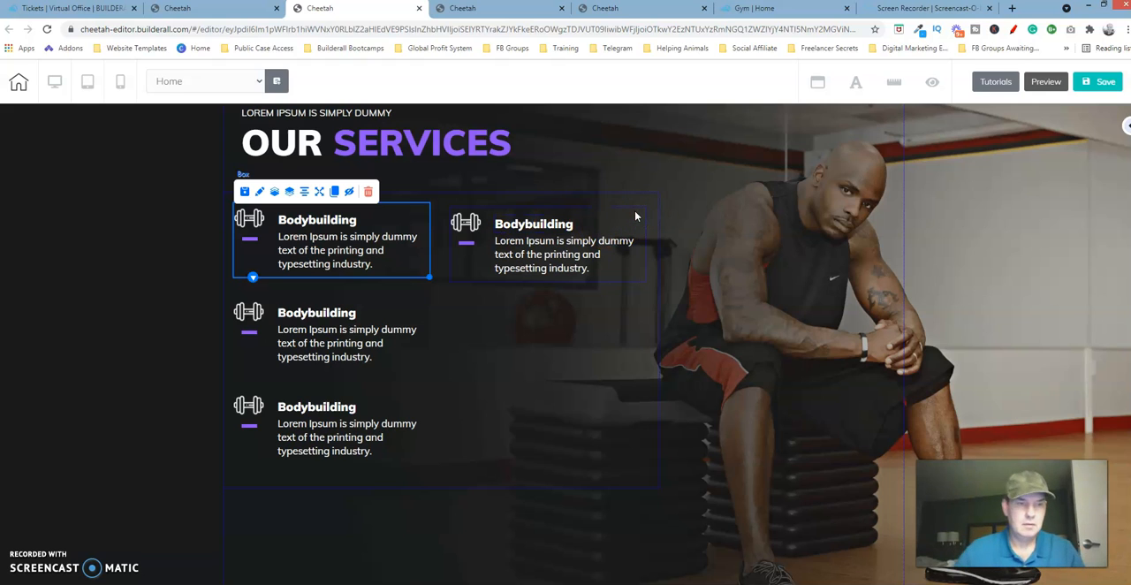
{"action": "left_click", "coordinate": [602, 220]}
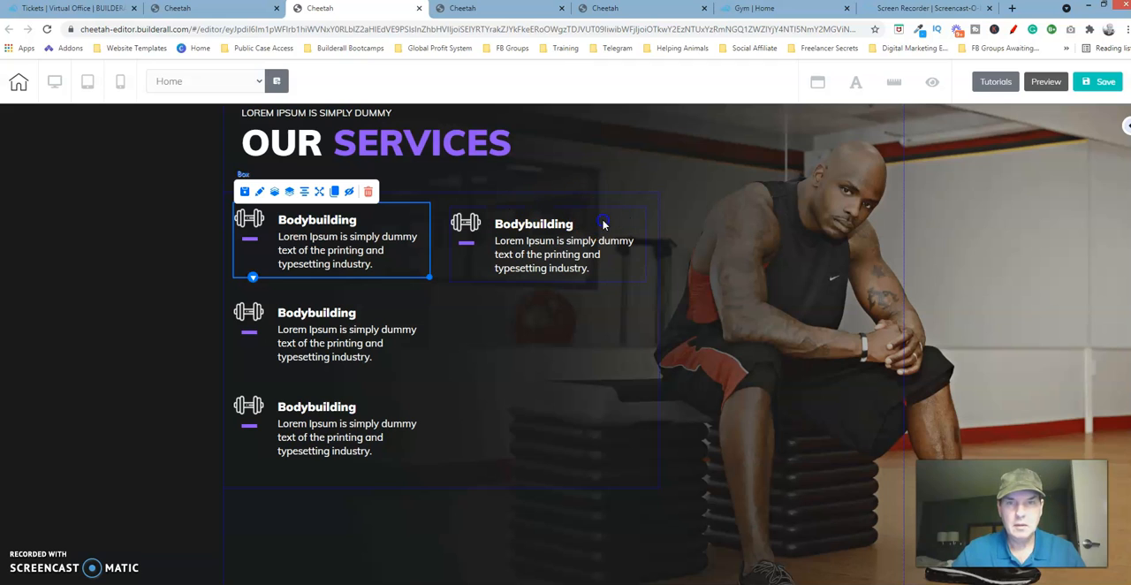
{"action": "left_click", "coordinate": [551, 195]}
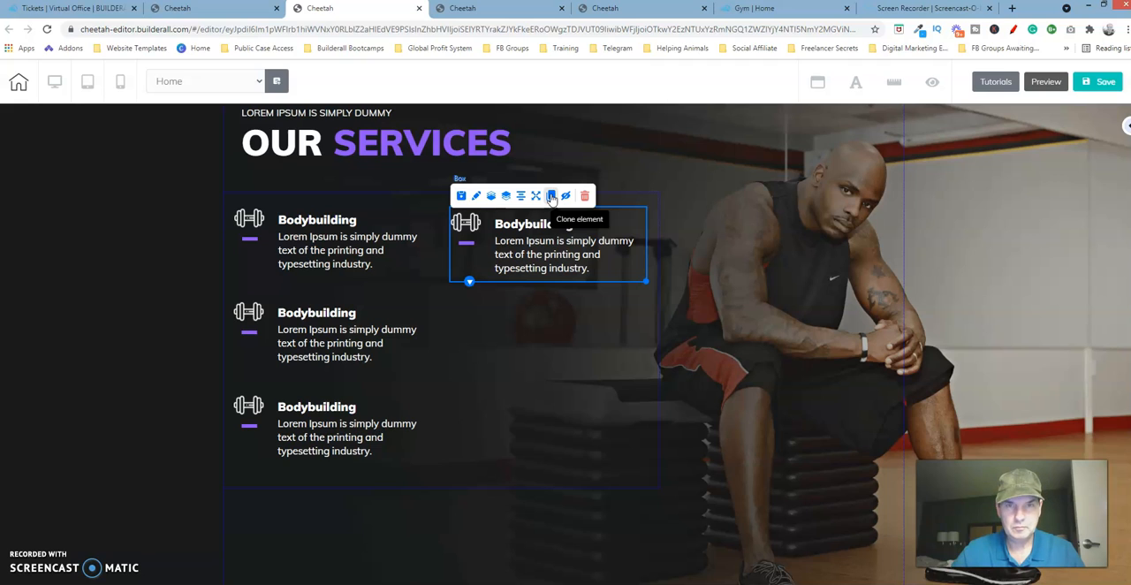
{"action": "left_click", "coordinate": [550, 195]}
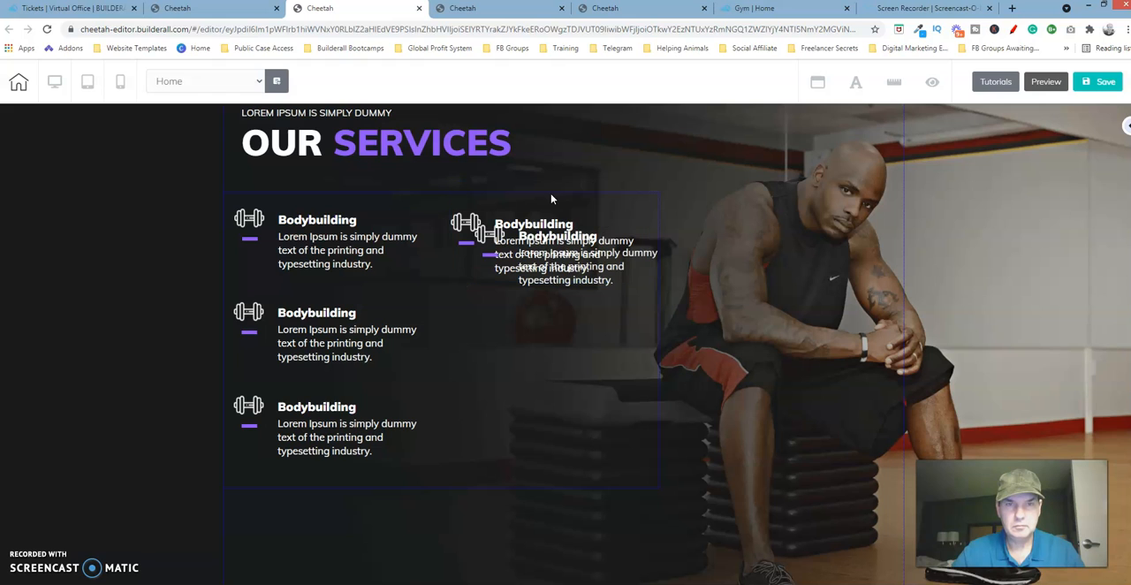
{"action": "left_click_drag", "start_coordinate": [641, 271], "coordinate": [627, 315]}
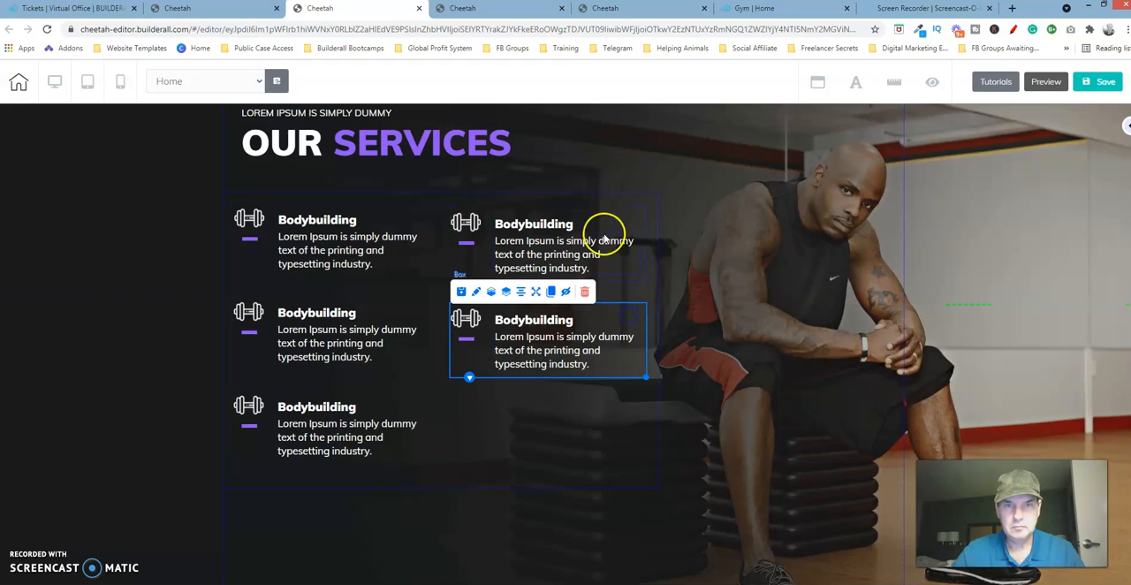
{"action": "left_click", "coordinate": [552, 294]}
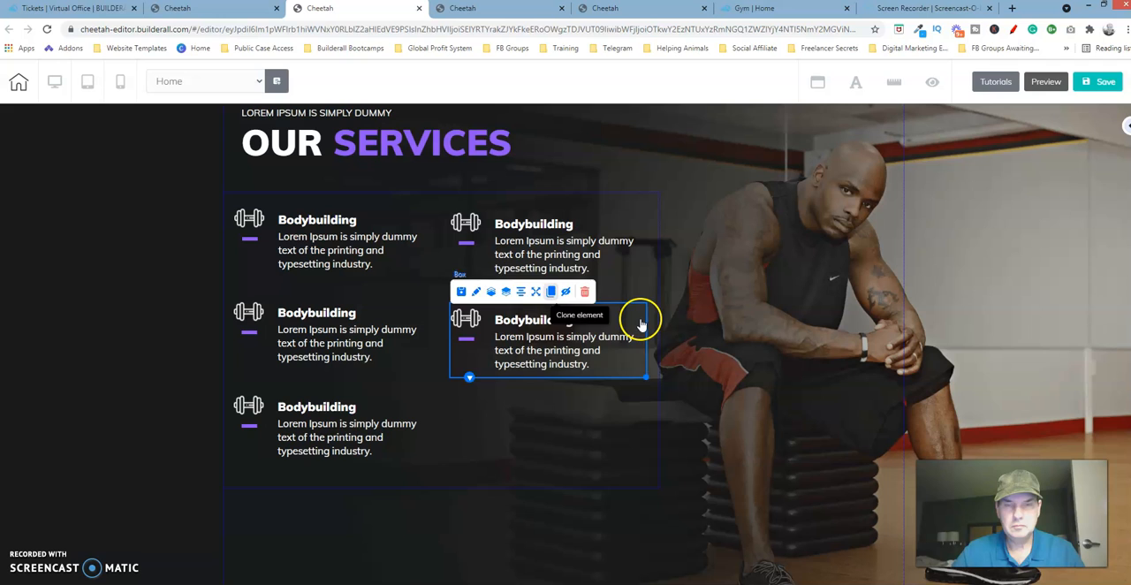
{"action": "left_click_drag", "start_coordinate": [641, 327], "coordinate": [623, 397]}
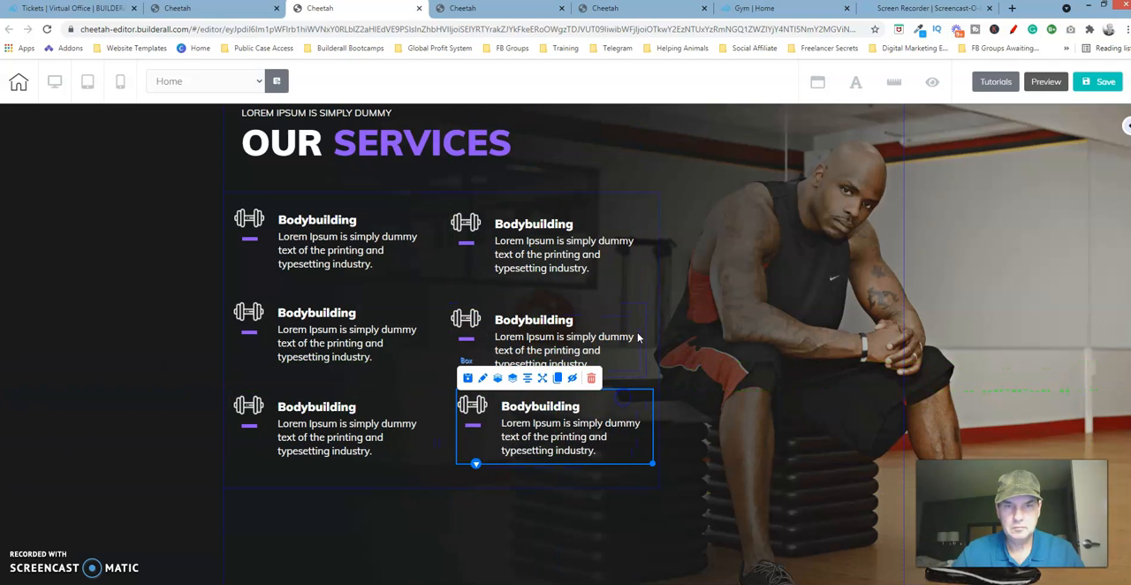
Save the page and publish the site.
{"action": "left_click", "coordinate": [1105, 81]}
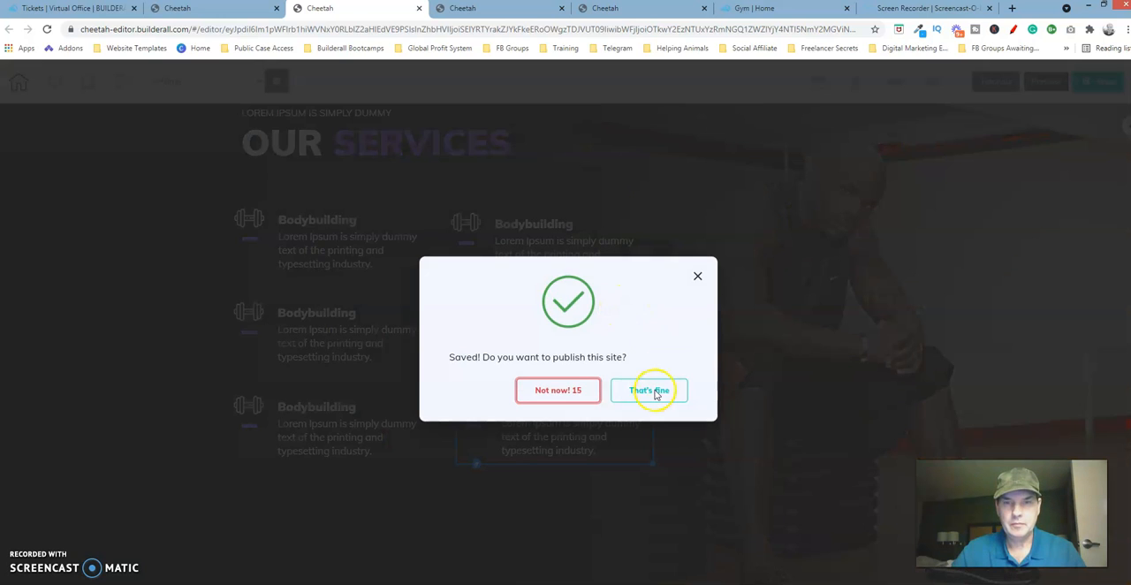
{"action": "left_click", "coordinate": [652, 390]}
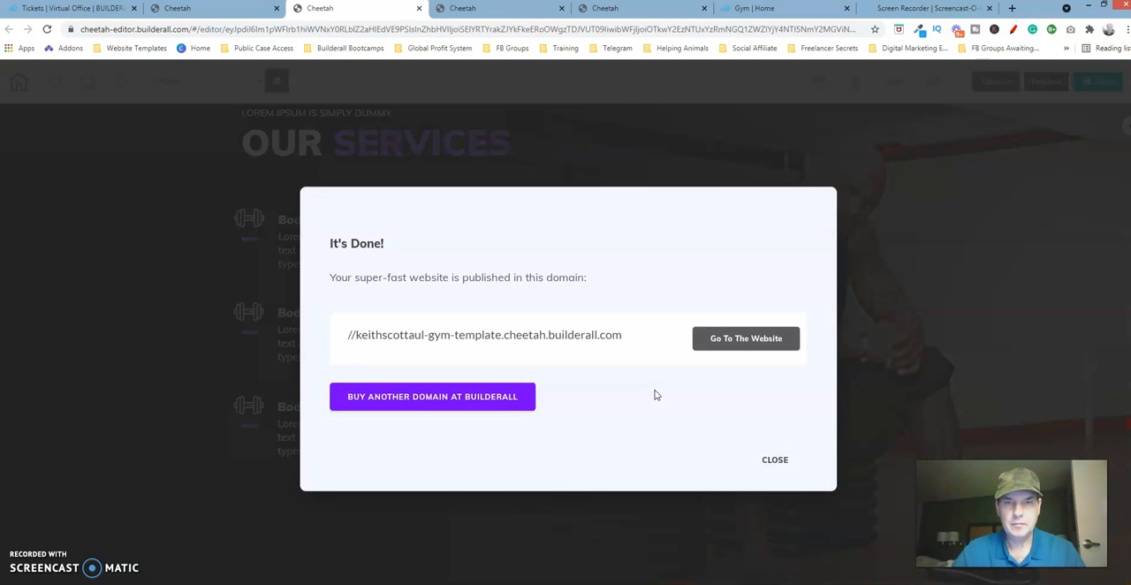
{"action": "left_click", "coordinate": [776, 458]}
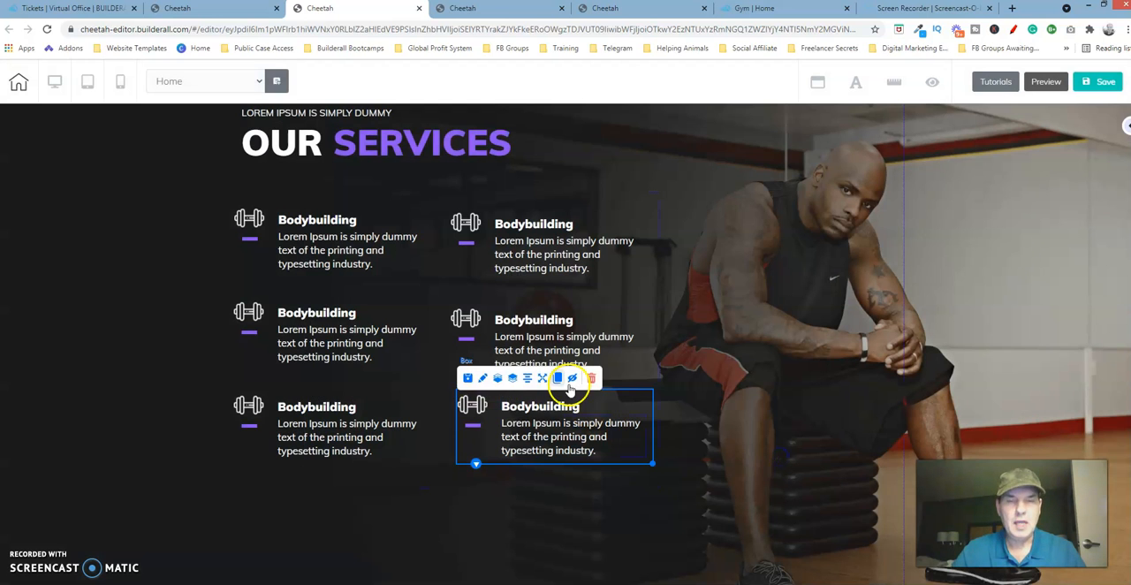